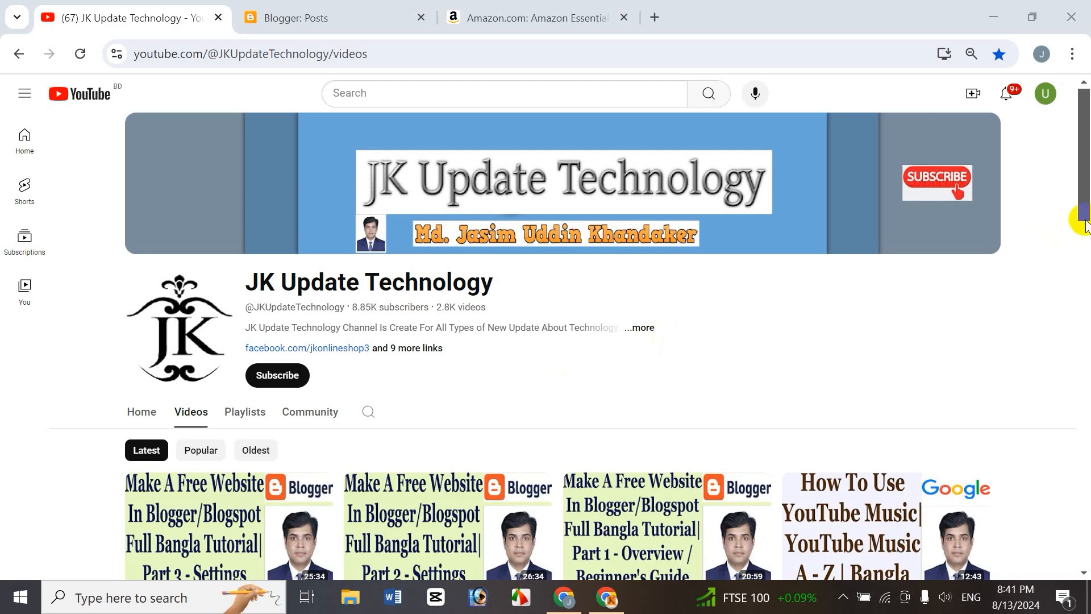
left_click_drag(1085, 203, 1048, 239)
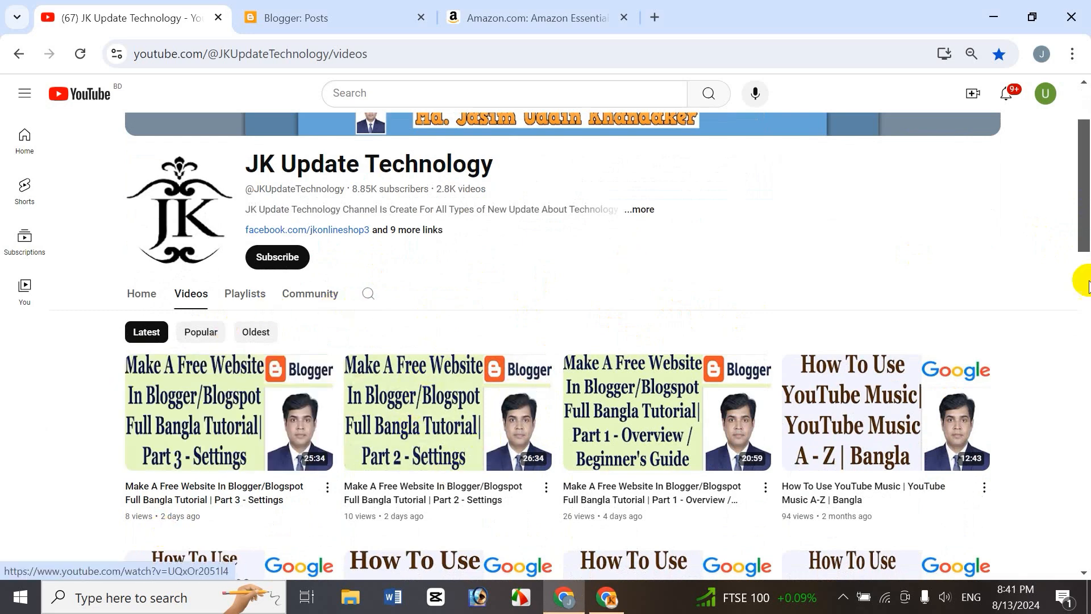
left_click_drag(1086, 230, 1087, 181)
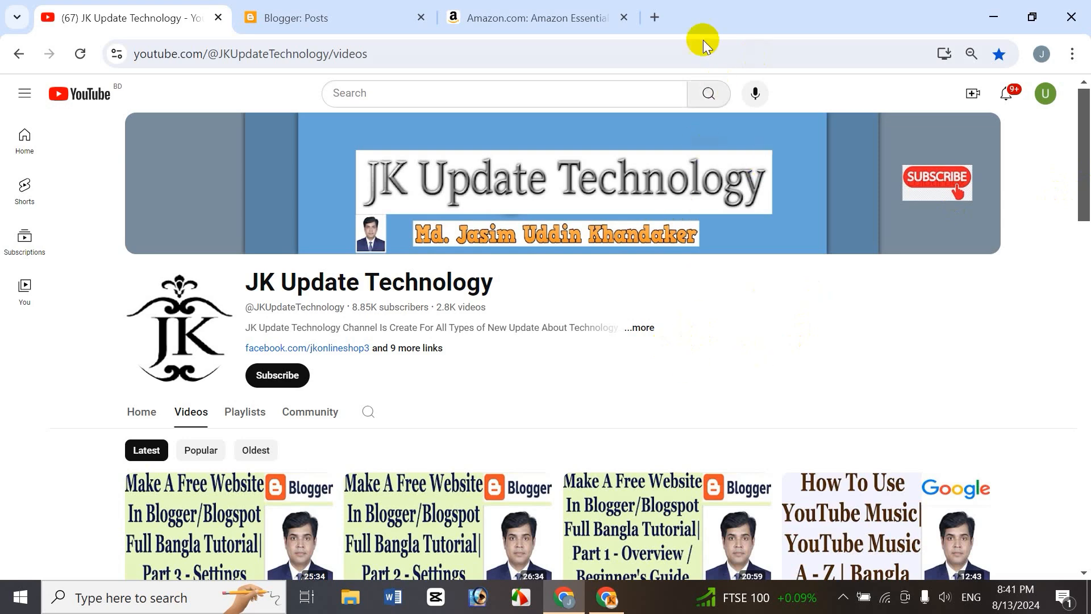
left_click(655, 19)
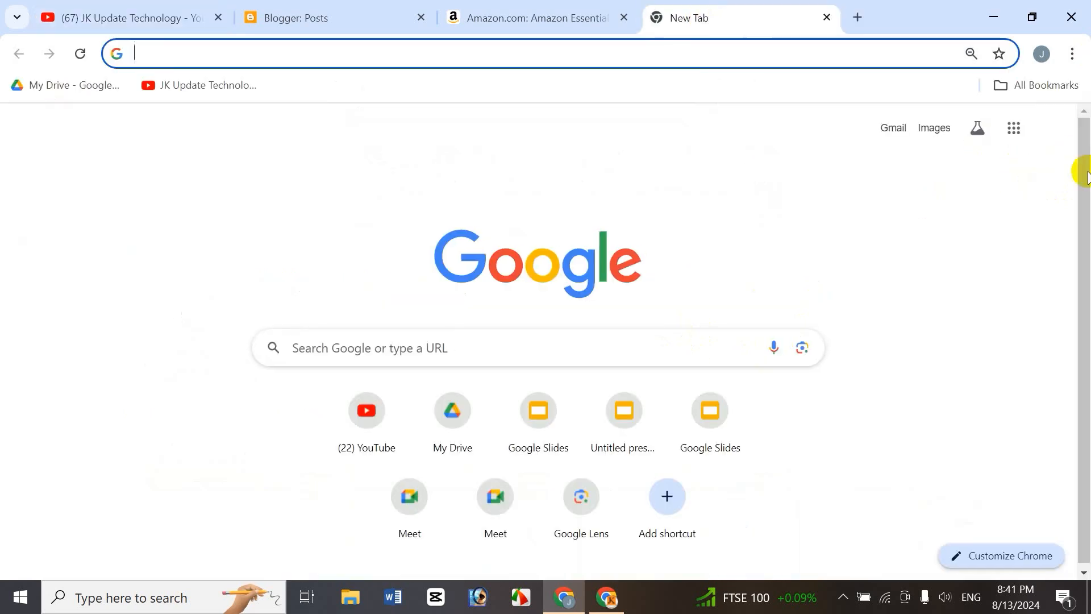
left_click(1014, 130)
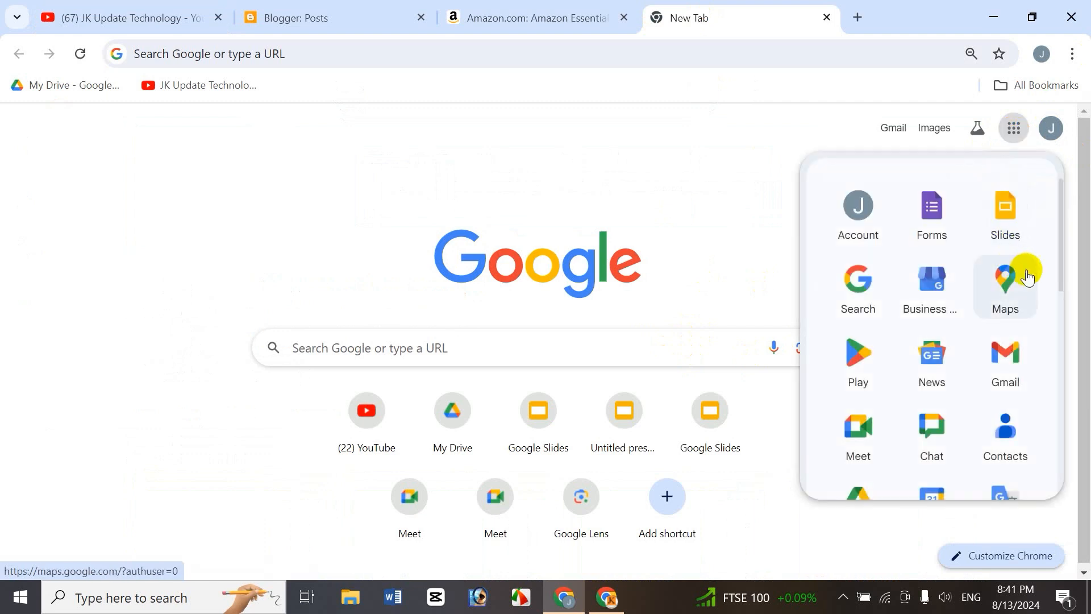
left_click_drag(1060, 237, 1064, 332)
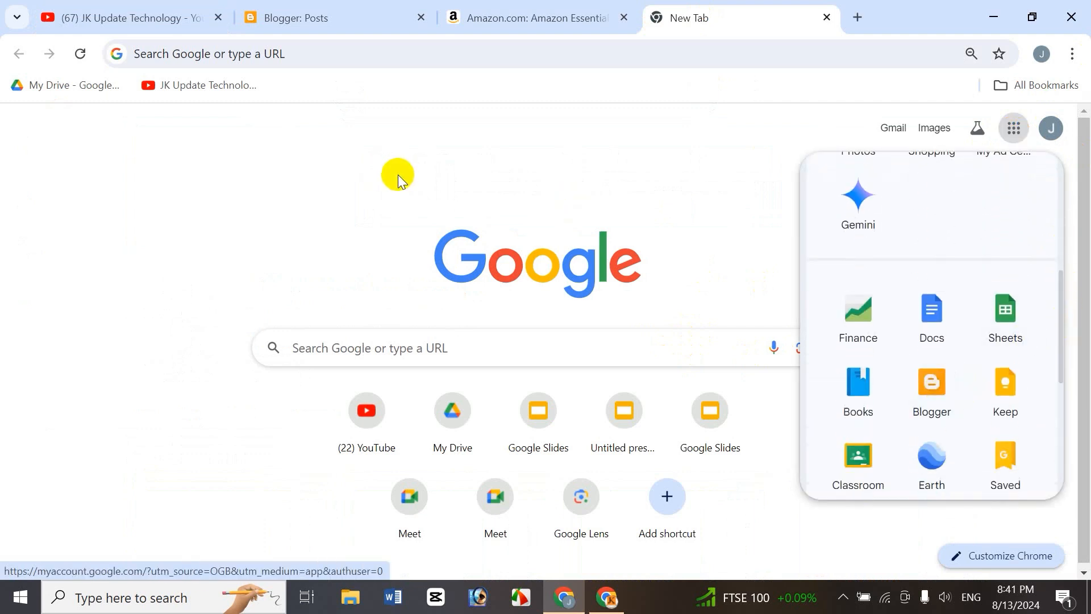
Open the Online Fashion BD blog's posts list and start a new post.
left_click(353, 9)
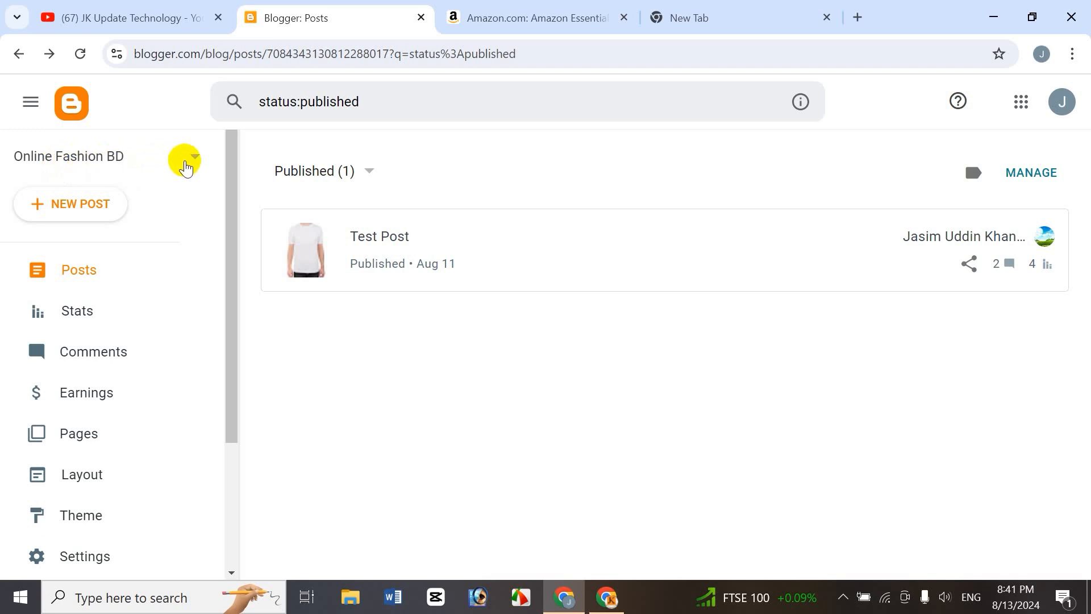
left_click(195, 160)
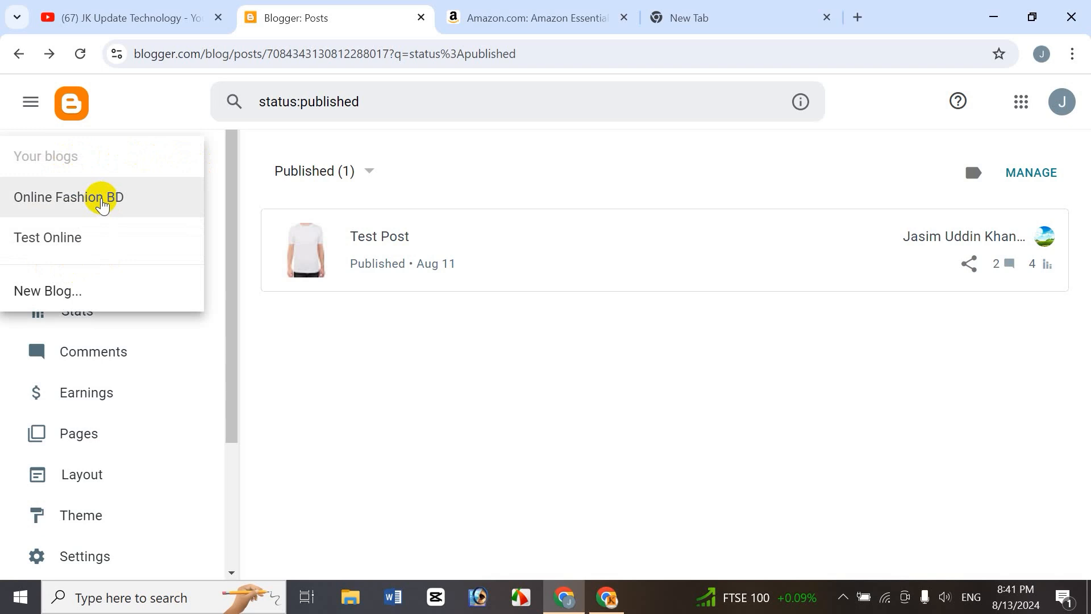
left_click(330, 341)
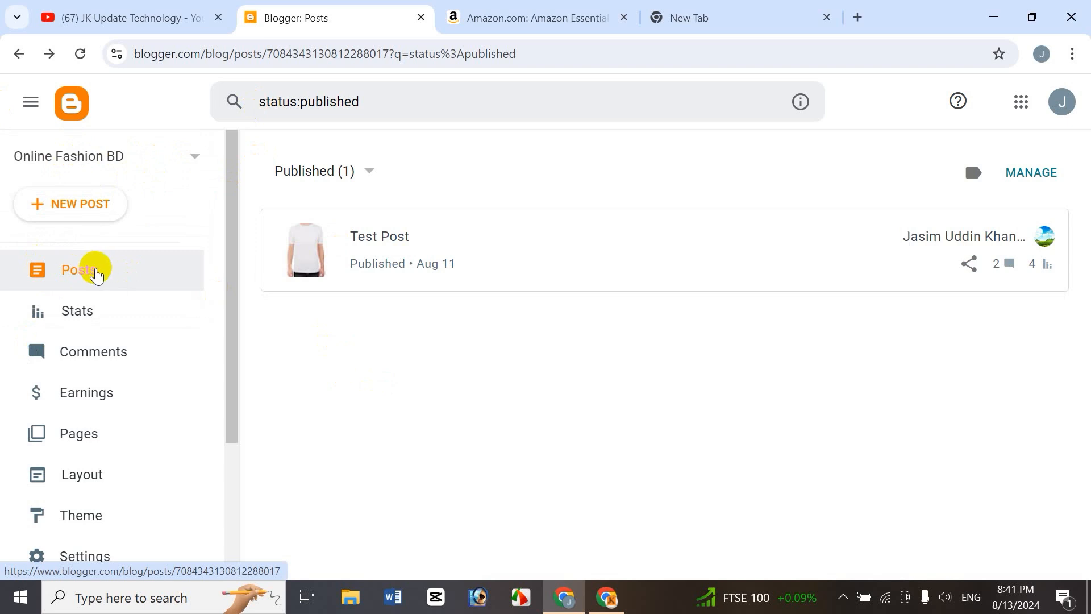
left_click(85, 268)
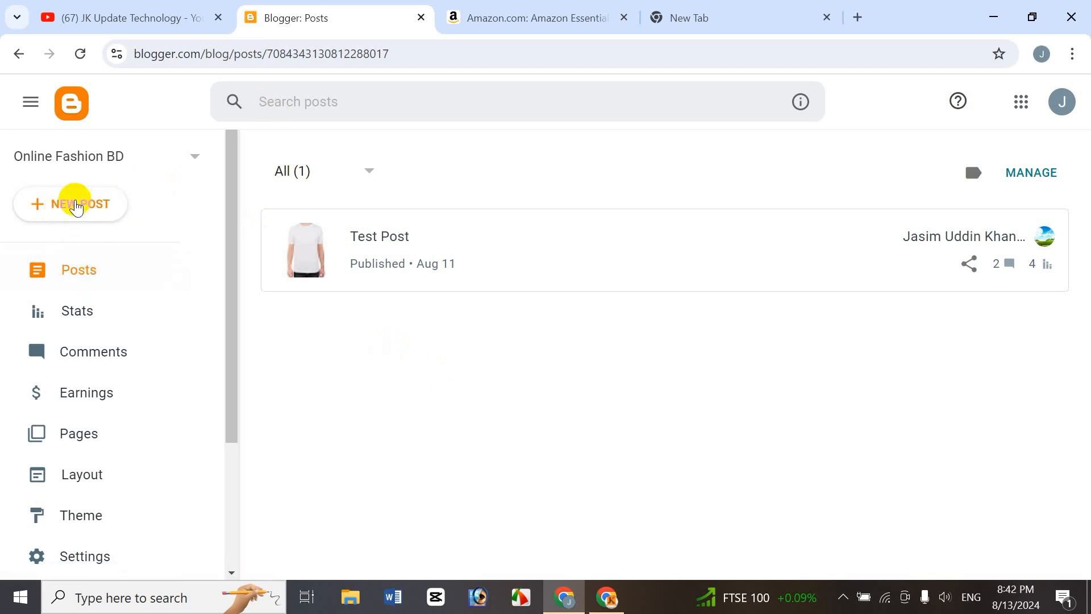
left_click(76, 206)
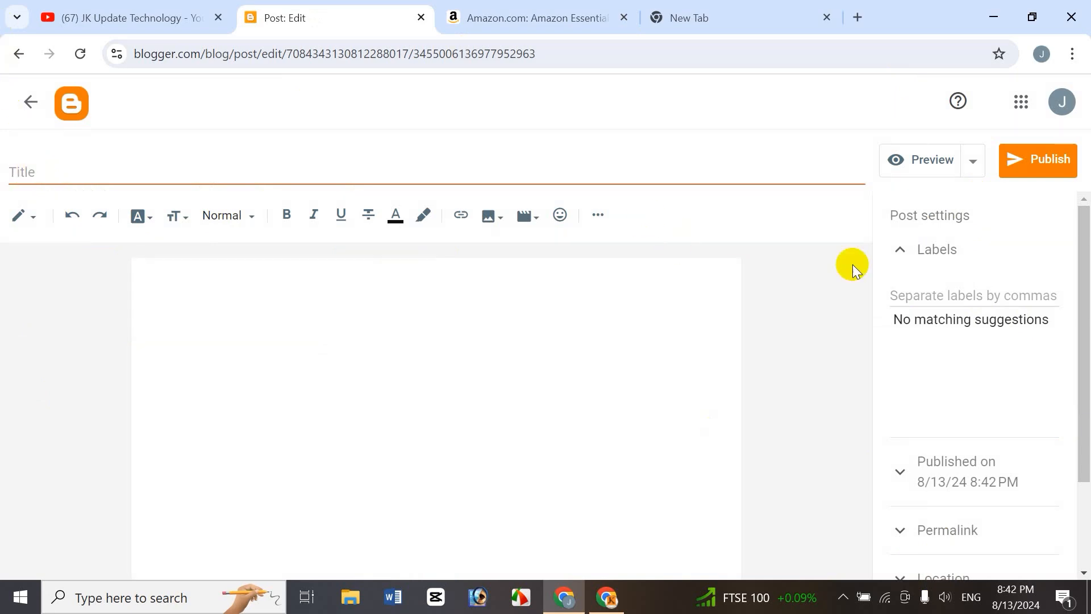
Copy the Amazon product title and paste it into the new post's title field.
left_click(827, 17)
left_click(548, 19)
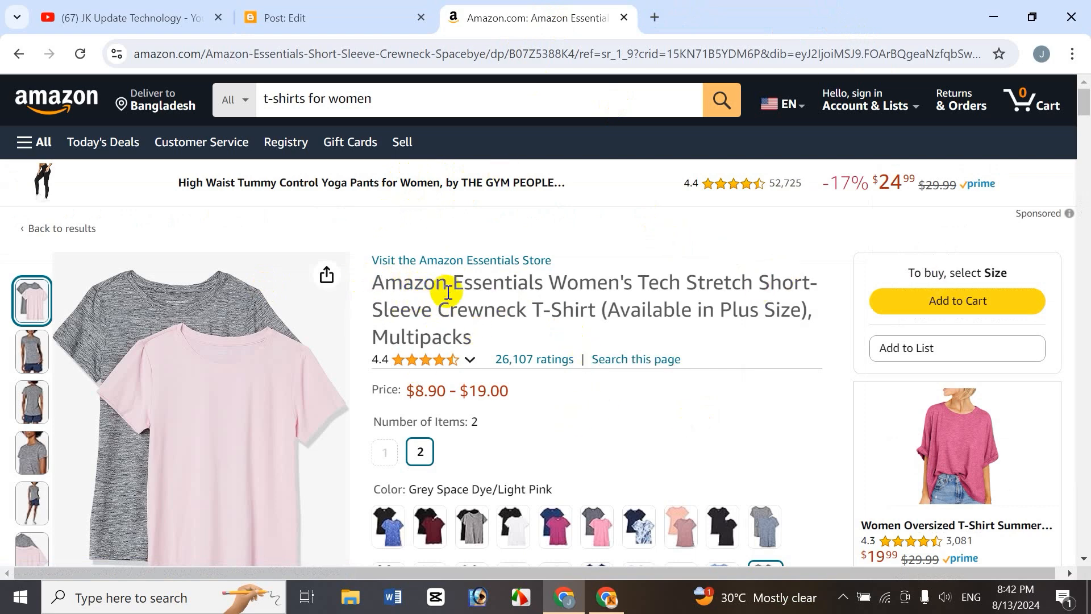
left_click_drag(377, 289, 625, 345)
key("ctrl+c")
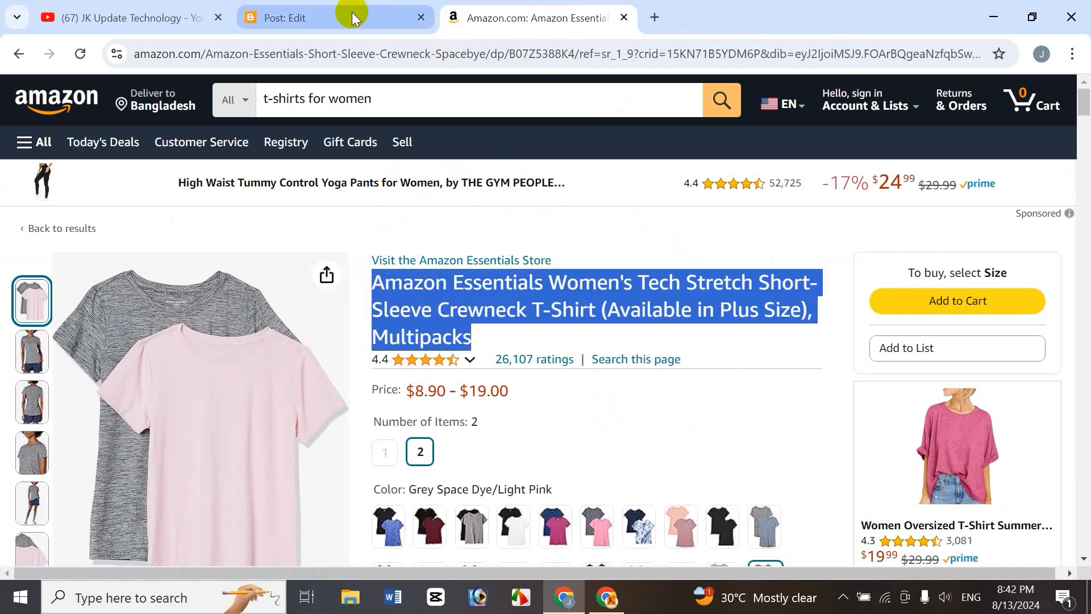
left_click(307, 18)
left_click(78, 171)
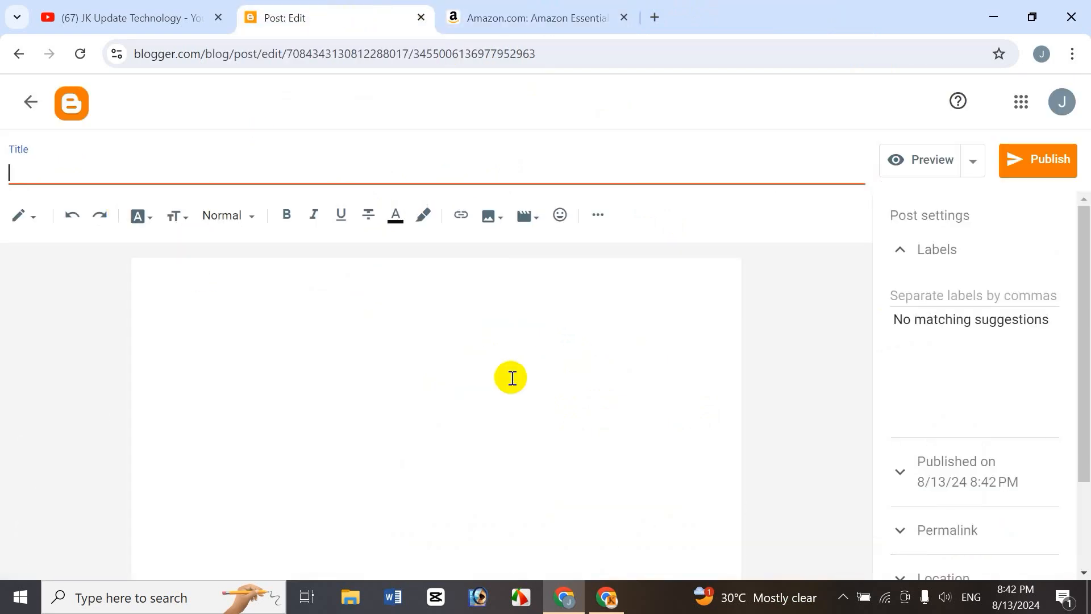
key("ctrl+v")
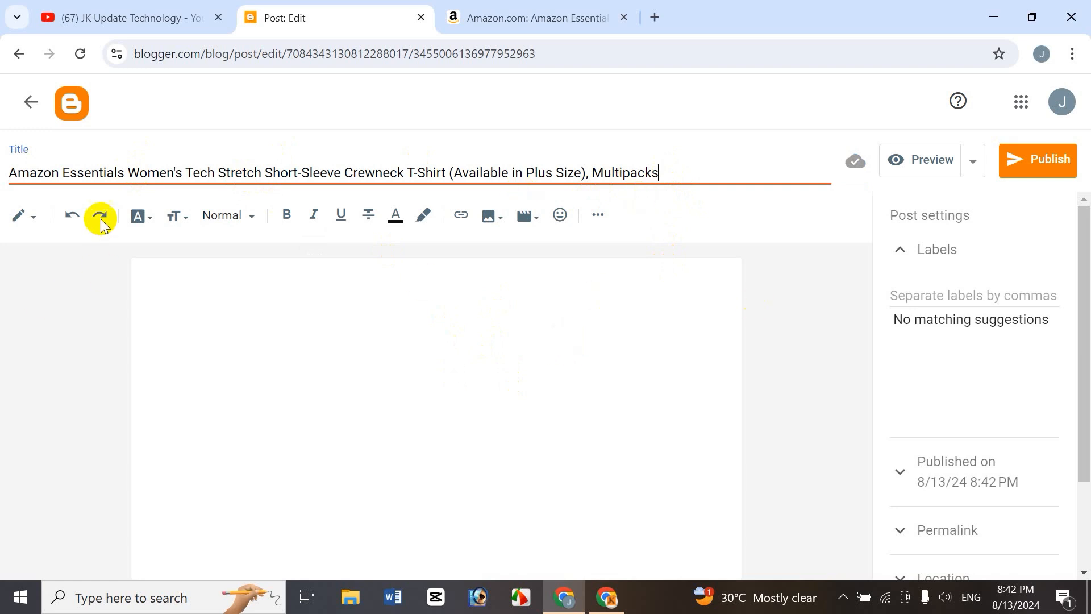
Copy the Amazon product details from the price through the description bullets and paste them into the post body.
left_click(211, 284)
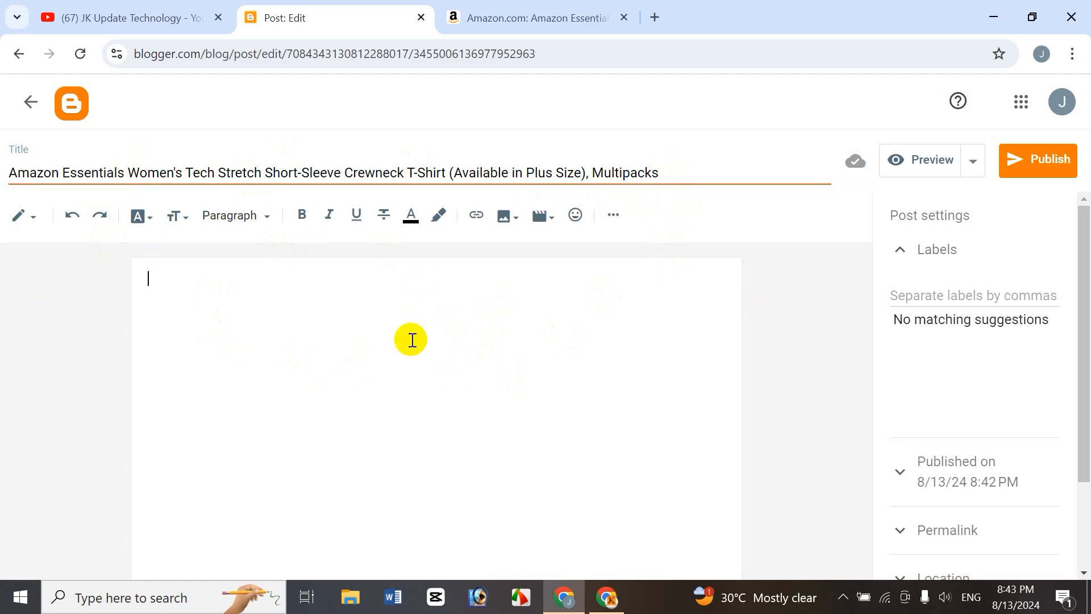
left_click(540, 19)
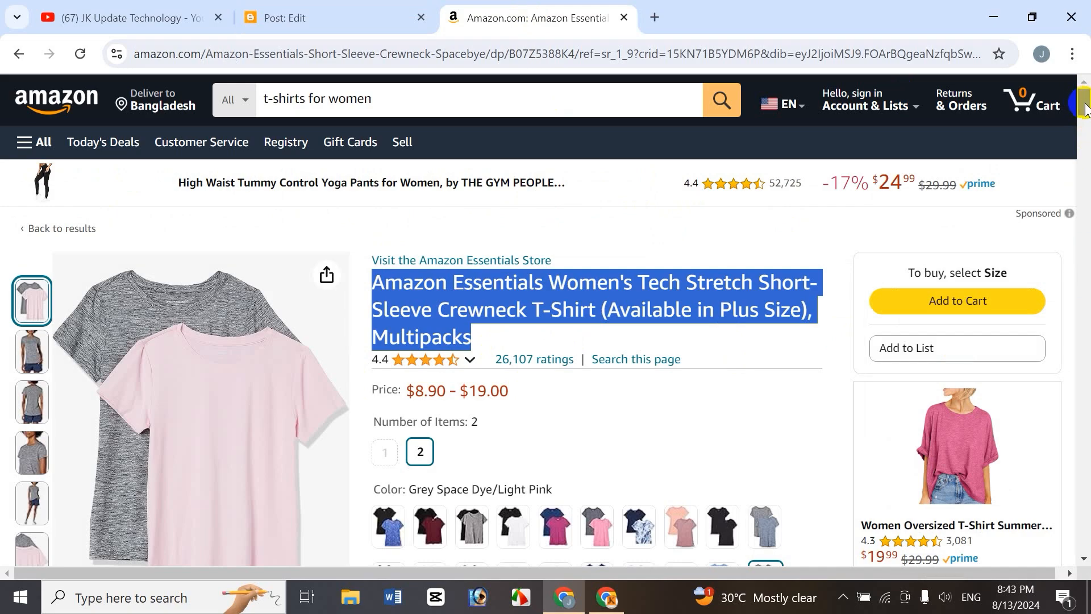
scroll(1085, 108, "down", 2)
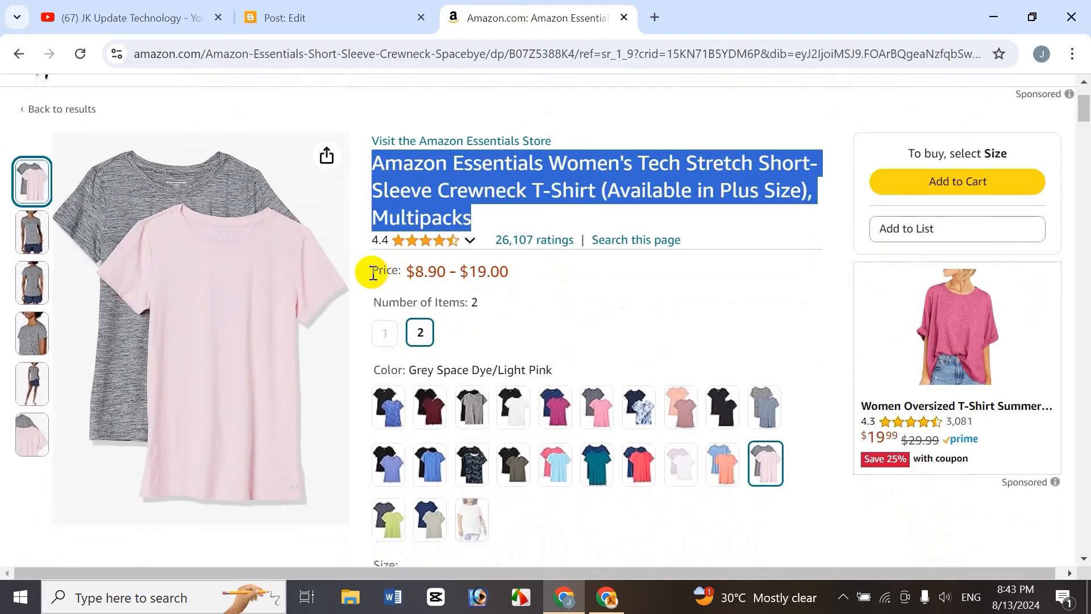
left_click_drag(373, 274, 829, 279)
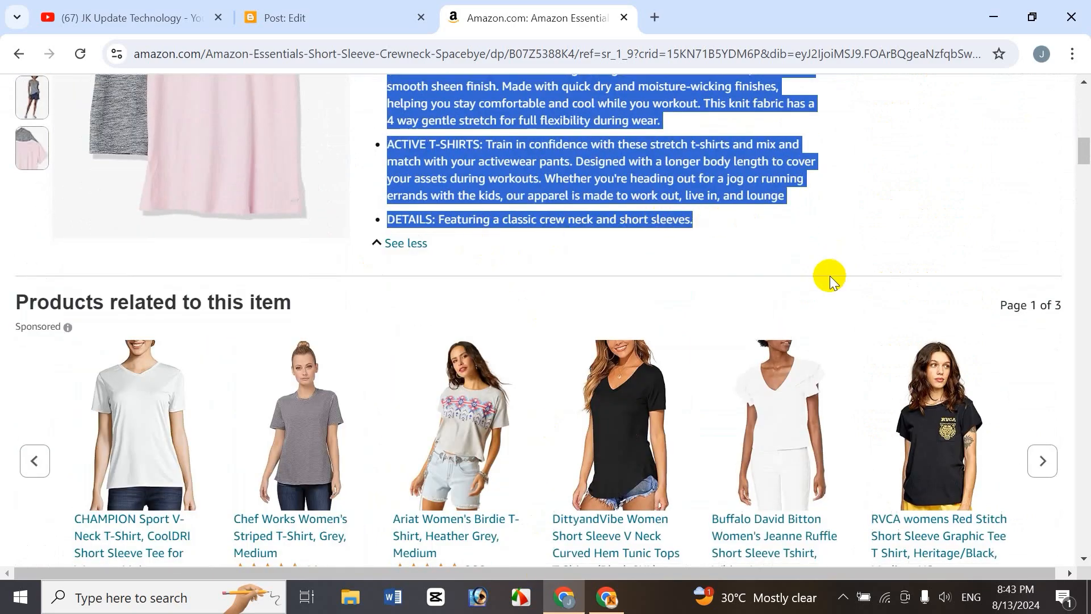
left_click(317, 17)
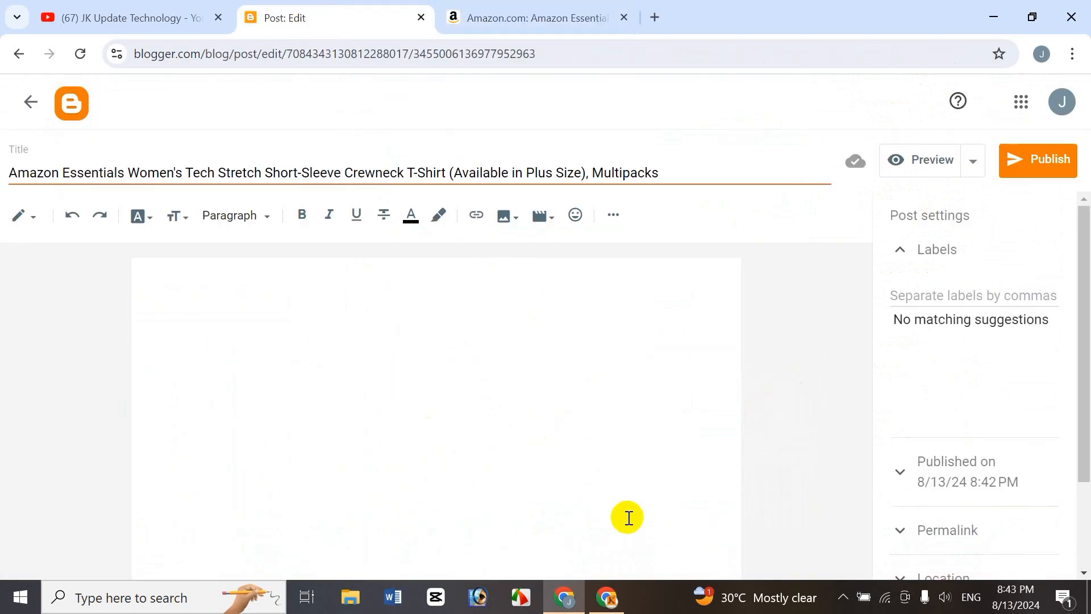
key("ctrl+v")
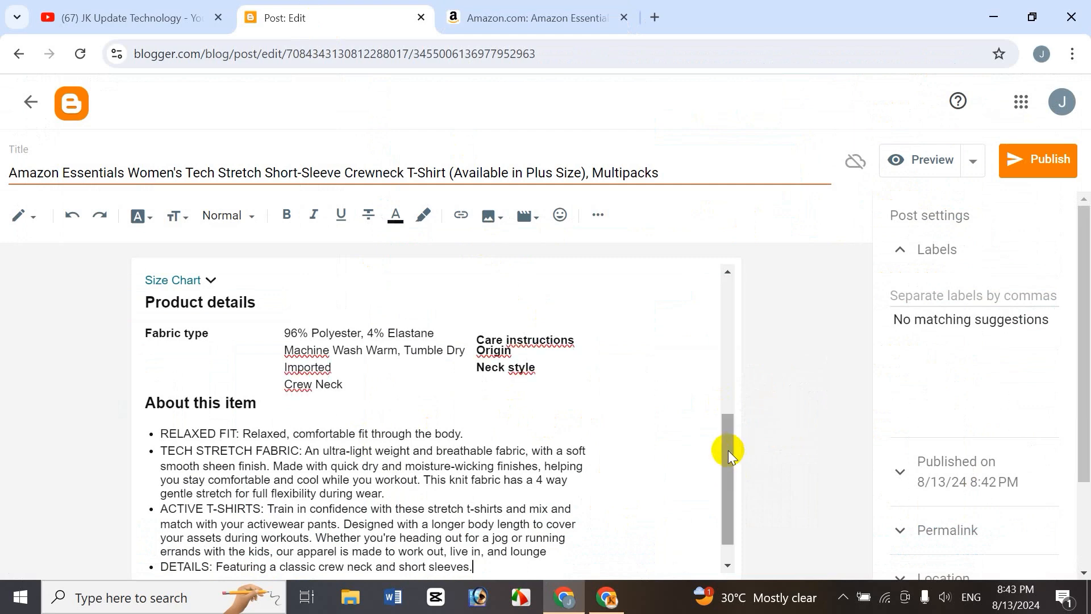
Review the pasted body content, switching to HTML view and back to compose view.
left_click_drag(727, 446, 728, 301)
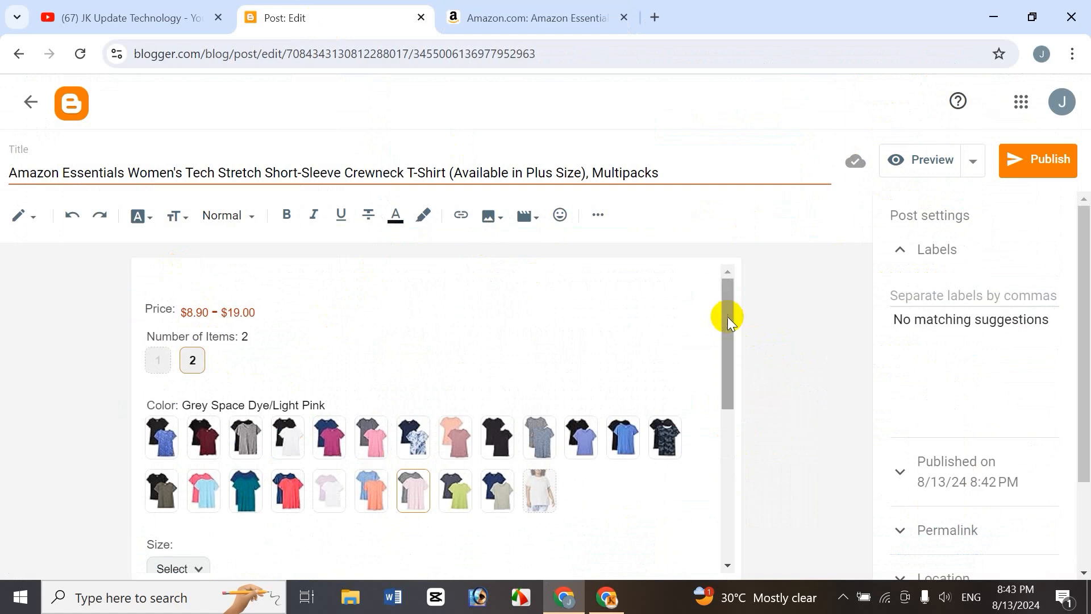
left_click_drag(728, 319, 714, 386)
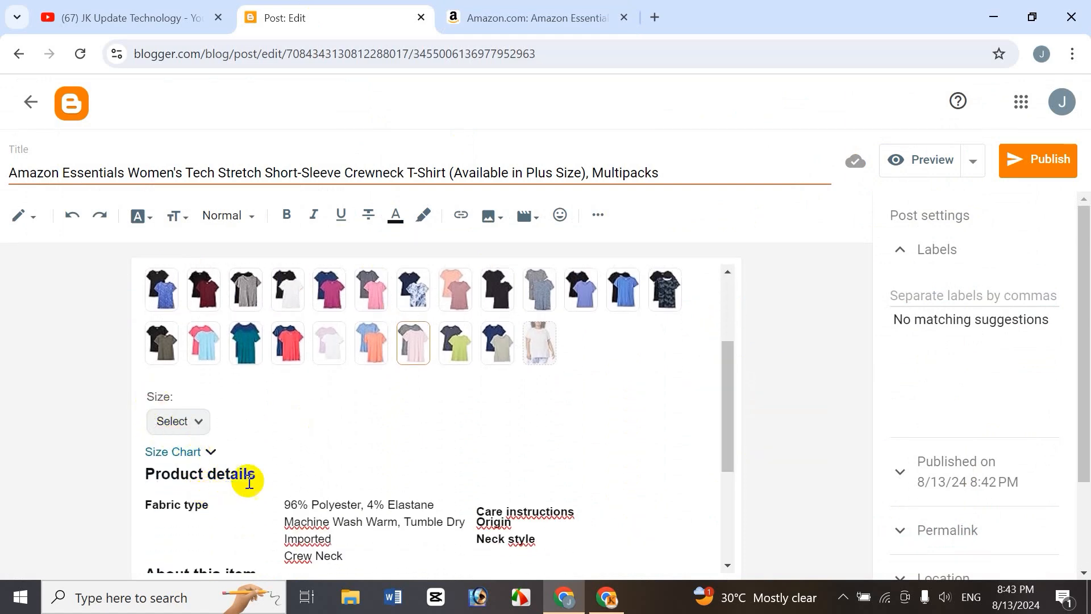
left_click_drag(724, 380, 636, 287)
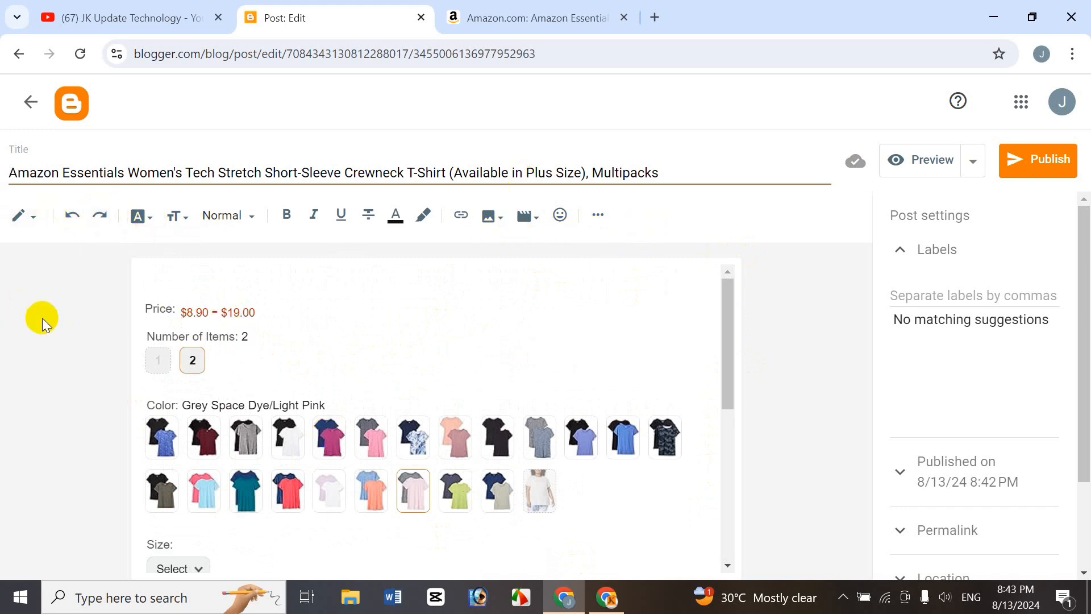
left_click(33, 224)
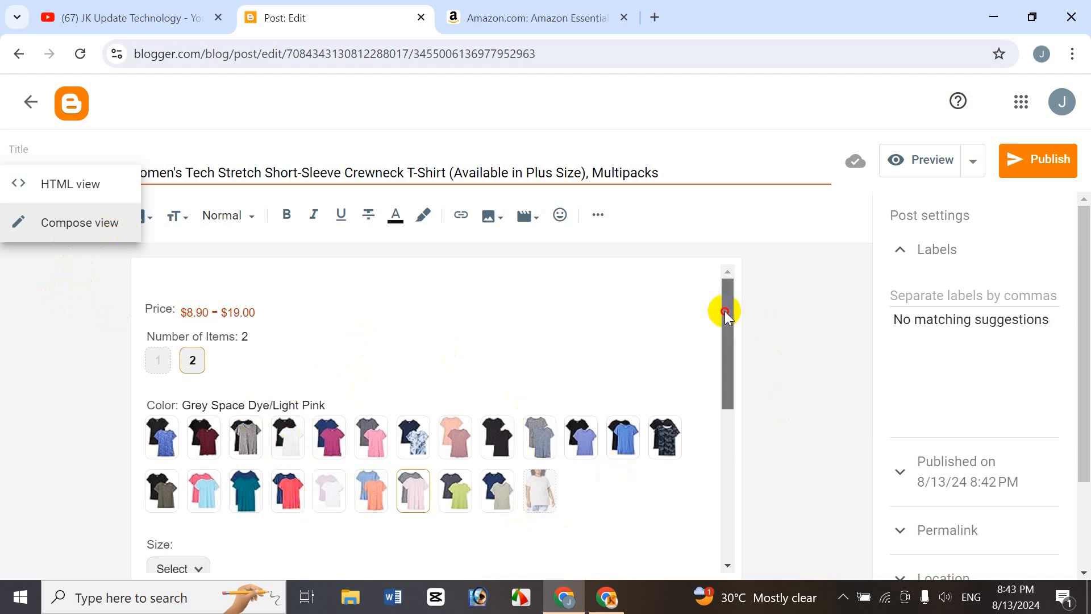
left_click_drag(725, 312, 748, 317)
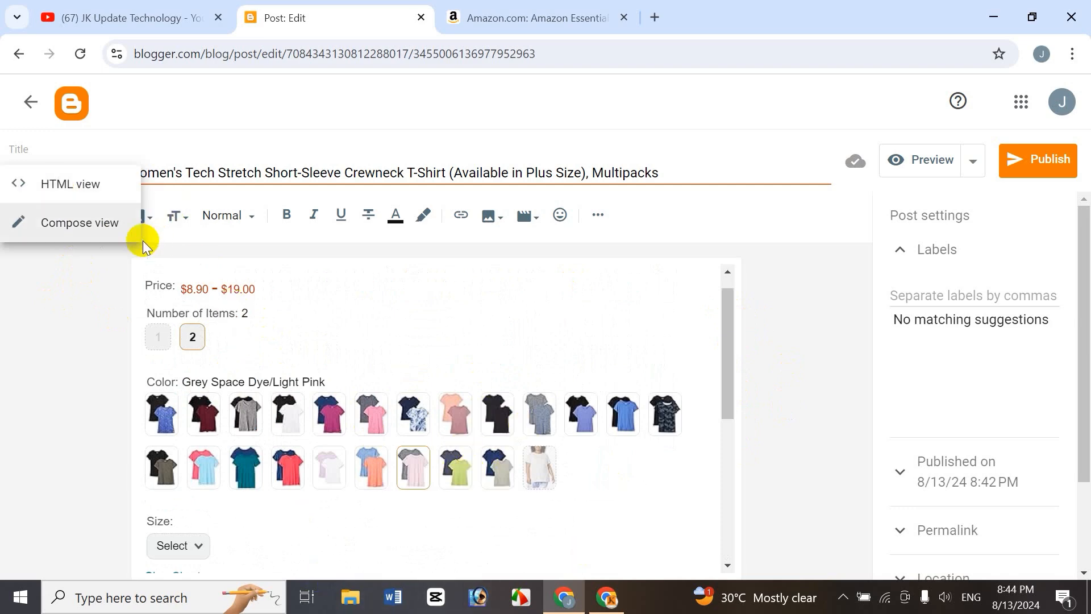
left_click(84, 183)
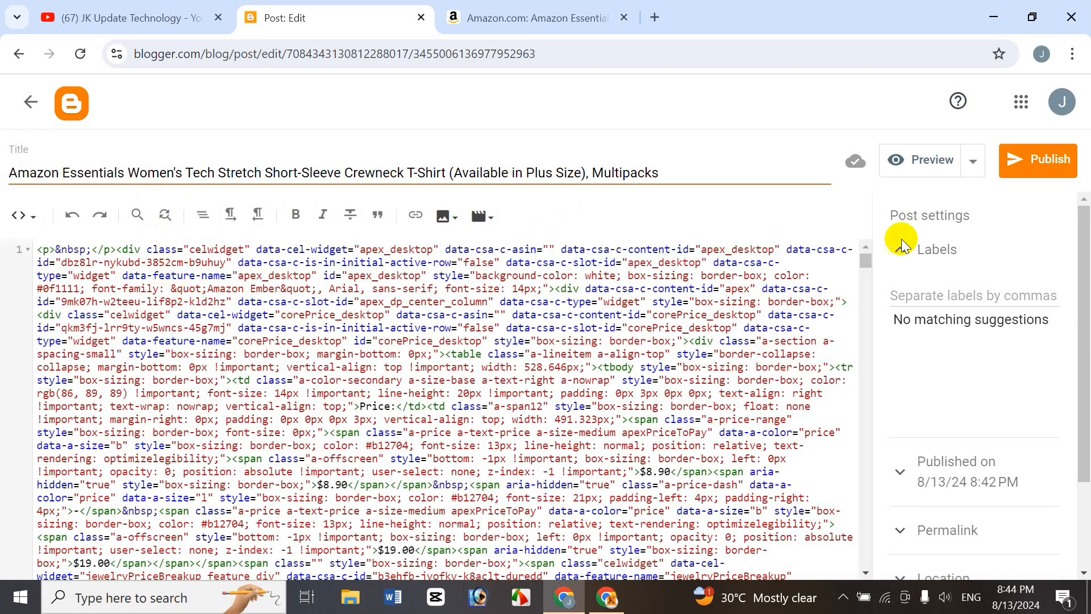
mouse_move(869, 261)
left_mouse_down()
mouse_move(868, 281)
mouse_move(878, 254)
left_mouse_up()
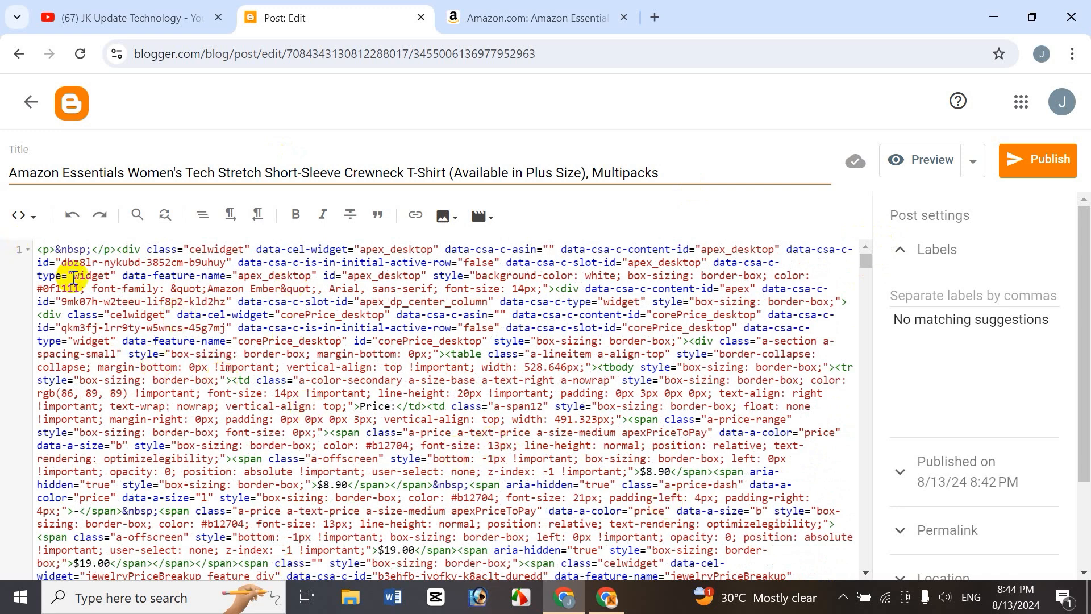
left_click(33, 219)
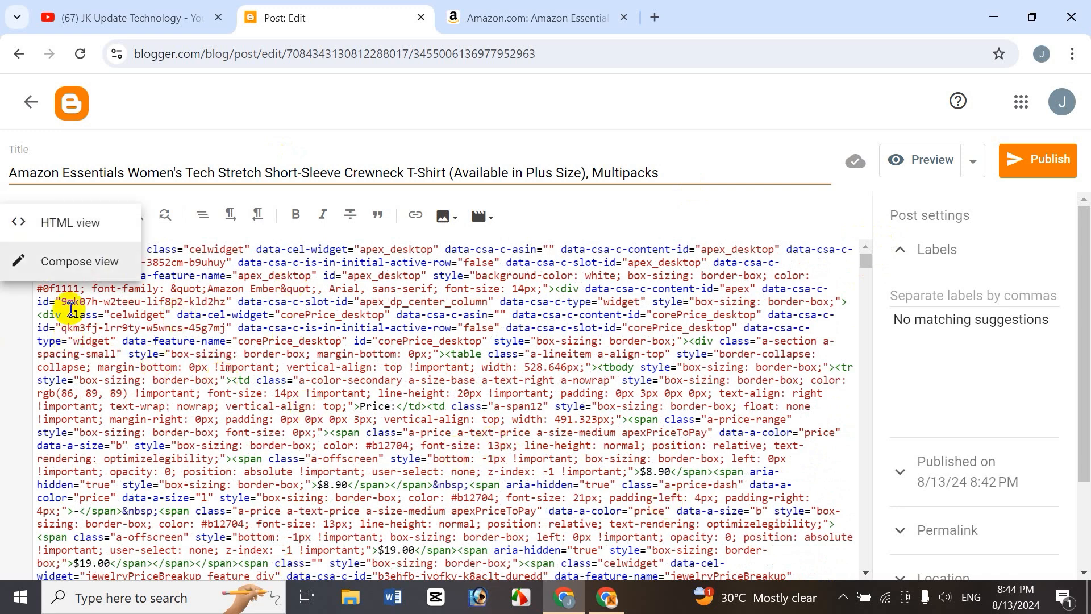
left_click(78, 267)
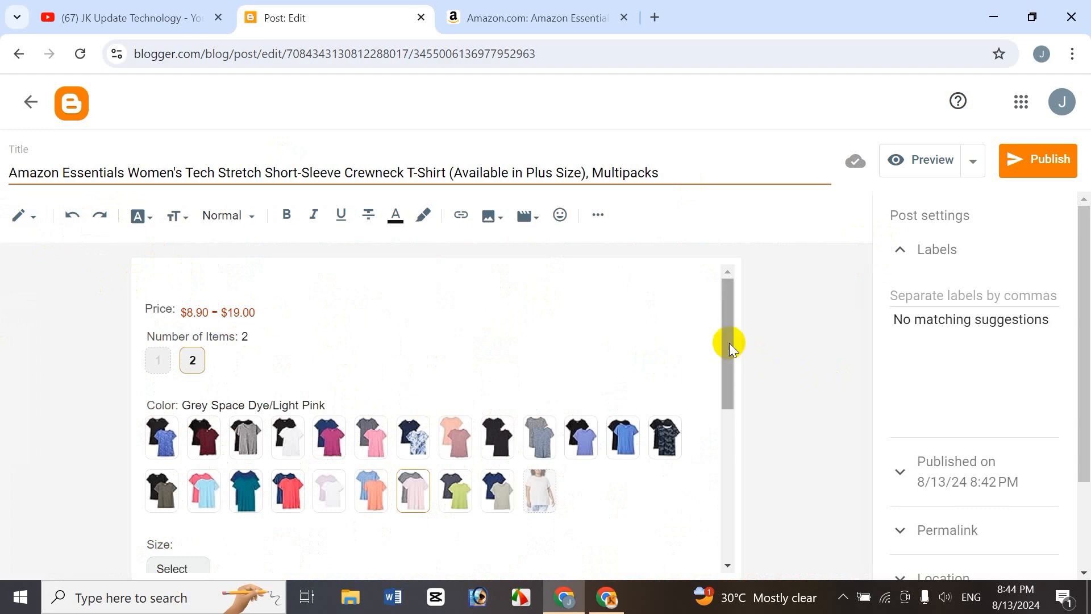
Delete the price line from the post body, then undo the deletion.
left_click_drag(728, 331, 739, 310)
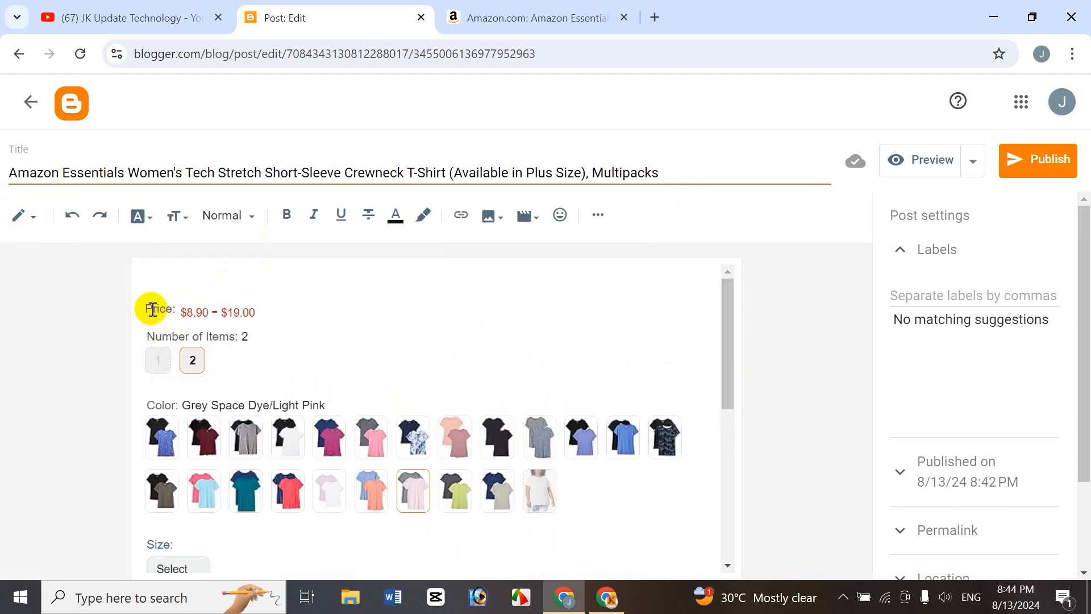
left_click_drag(153, 307, 255, 311)
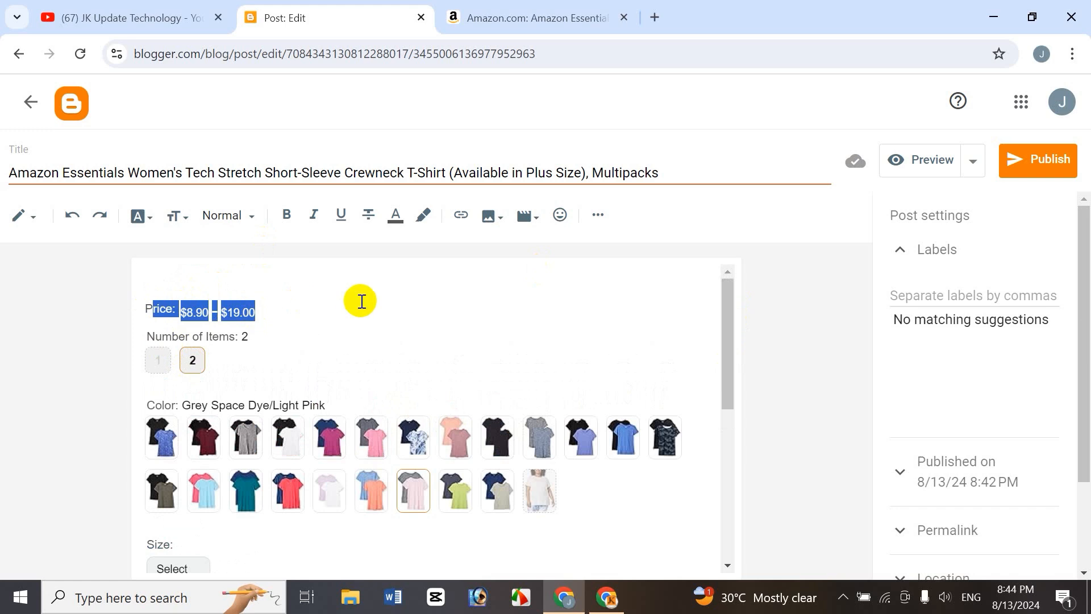
key("BackSpace")
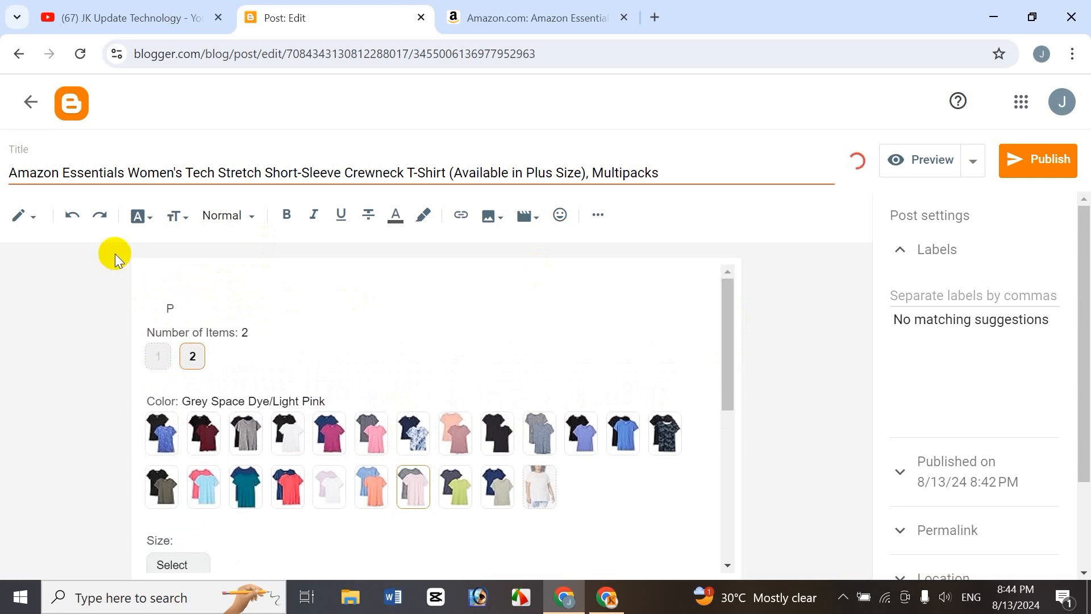
left_click(74, 219)
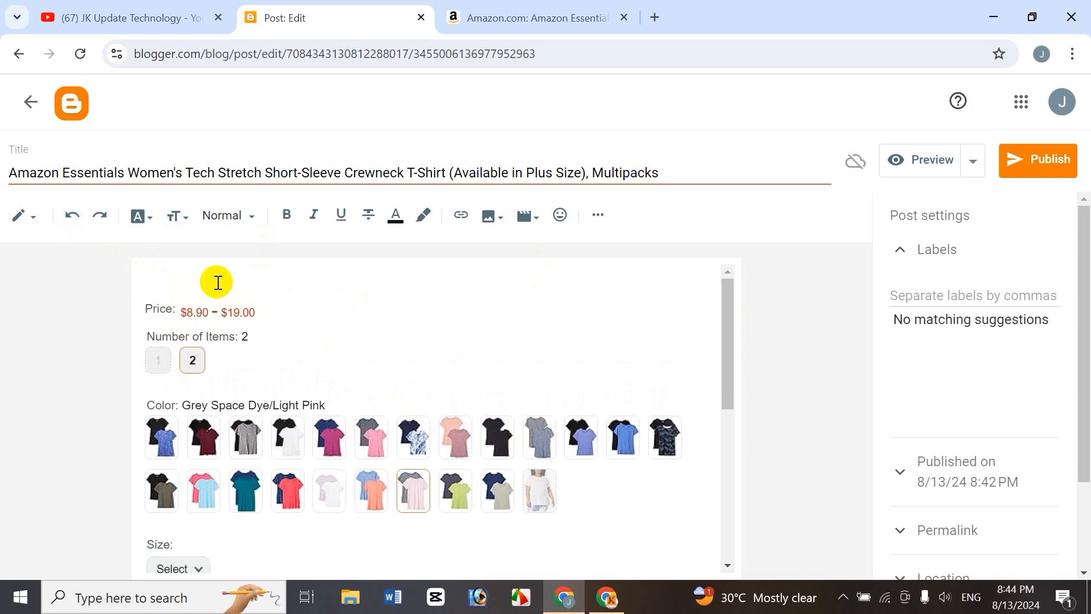
left_click(102, 222)
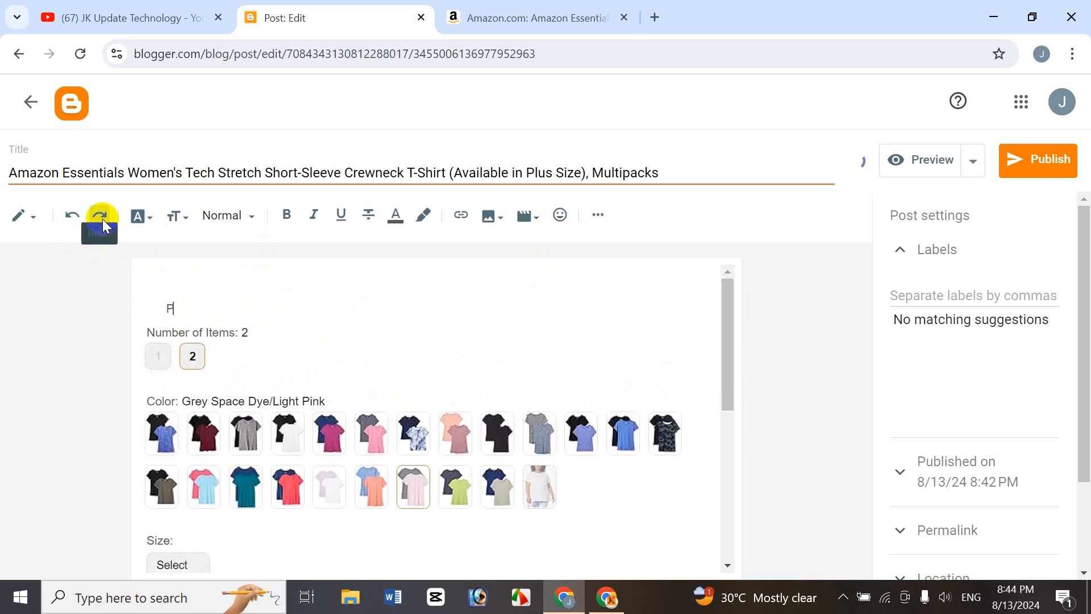
left_click(72, 216)
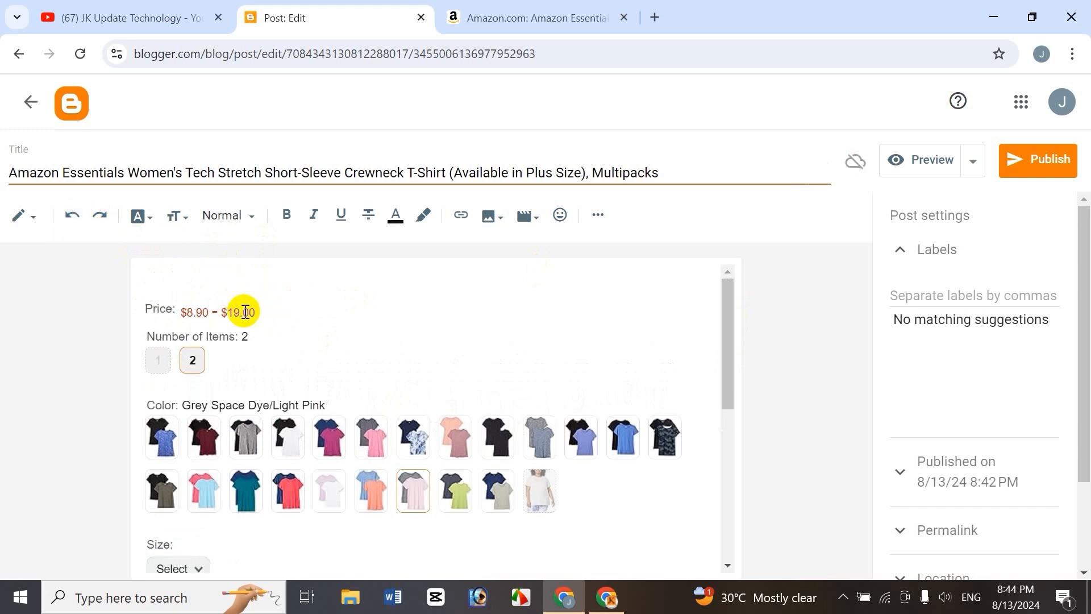
Select the About this item section and add the Ubuntu font to the editor through Add more fonts.
left_click(151, 221)
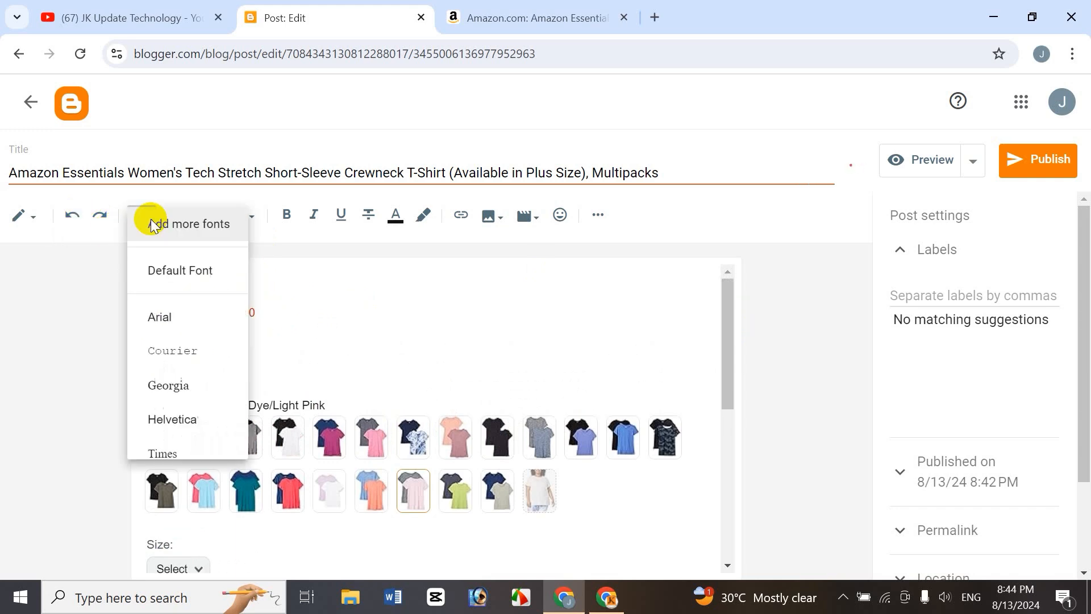
left_click(373, 334)
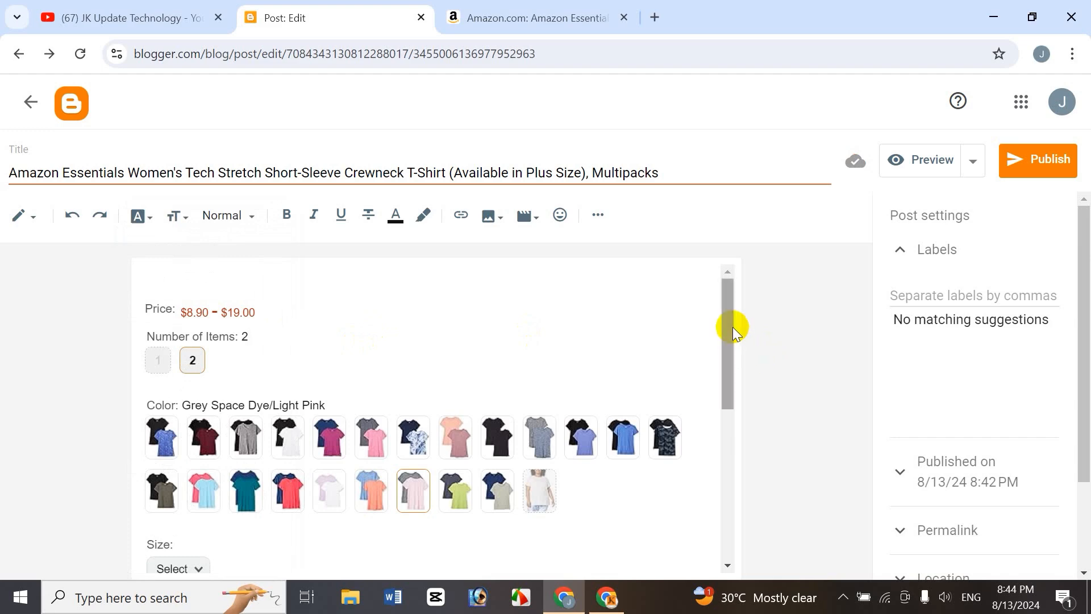
left_click_drag(733, 329, 746, 498)
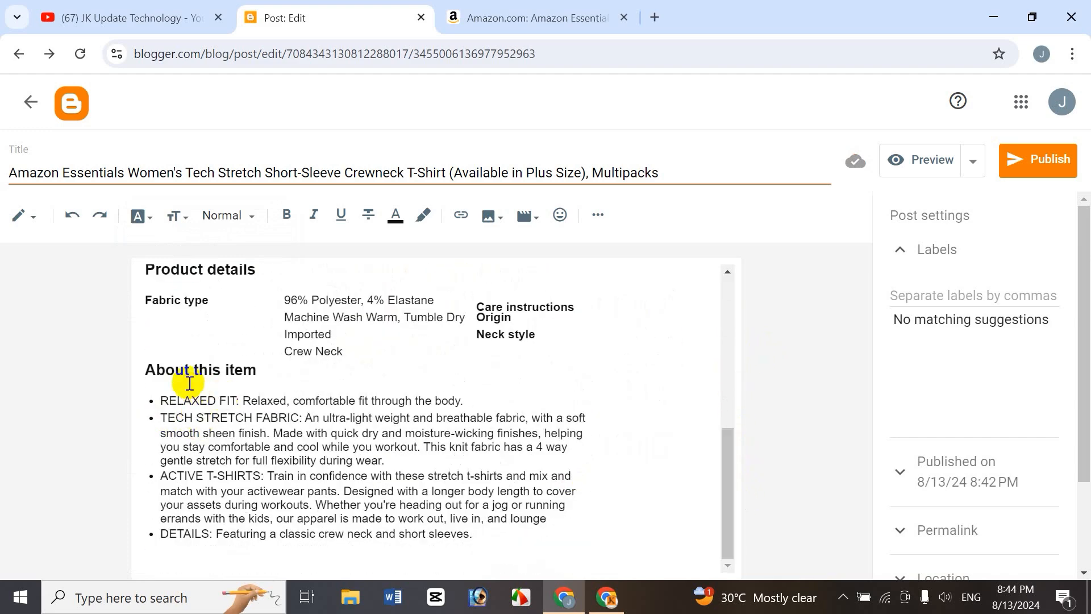
left_click_drag(149, 369, 475, 535)
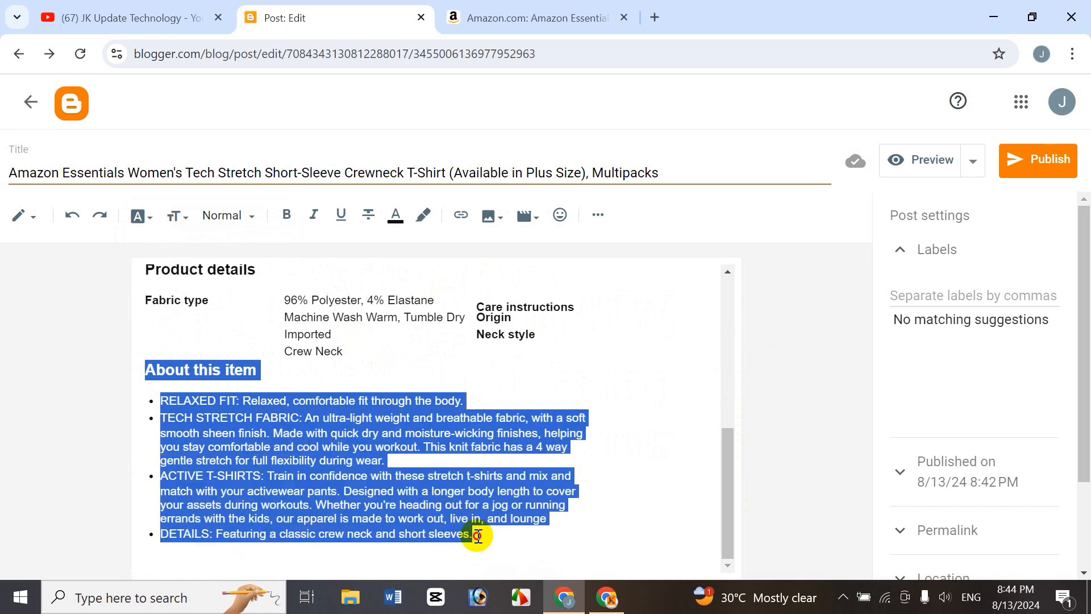
left_click(142, 221)
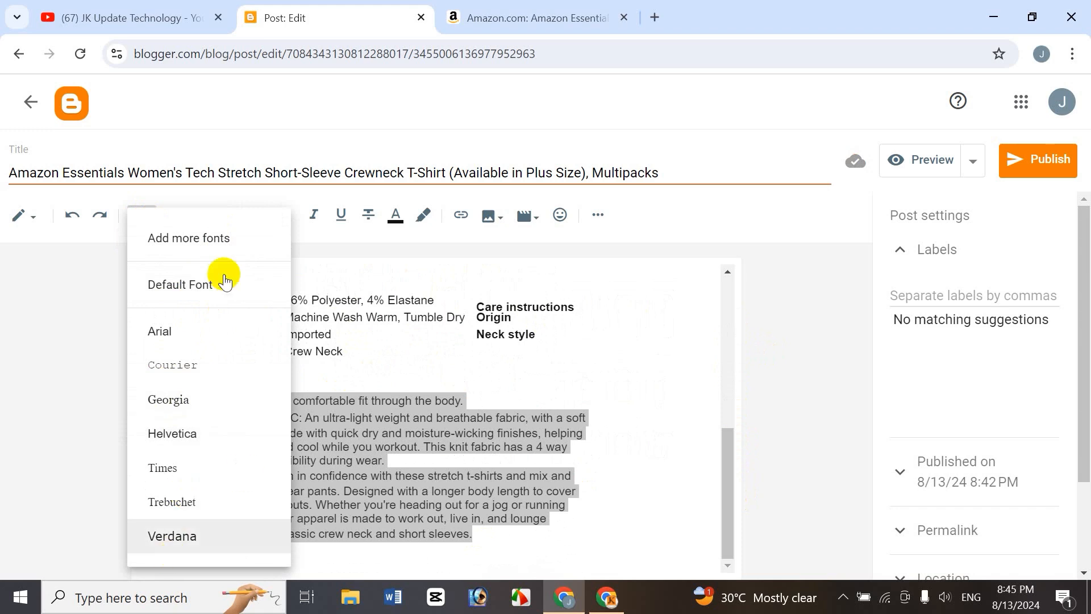
left_click(218, 239)
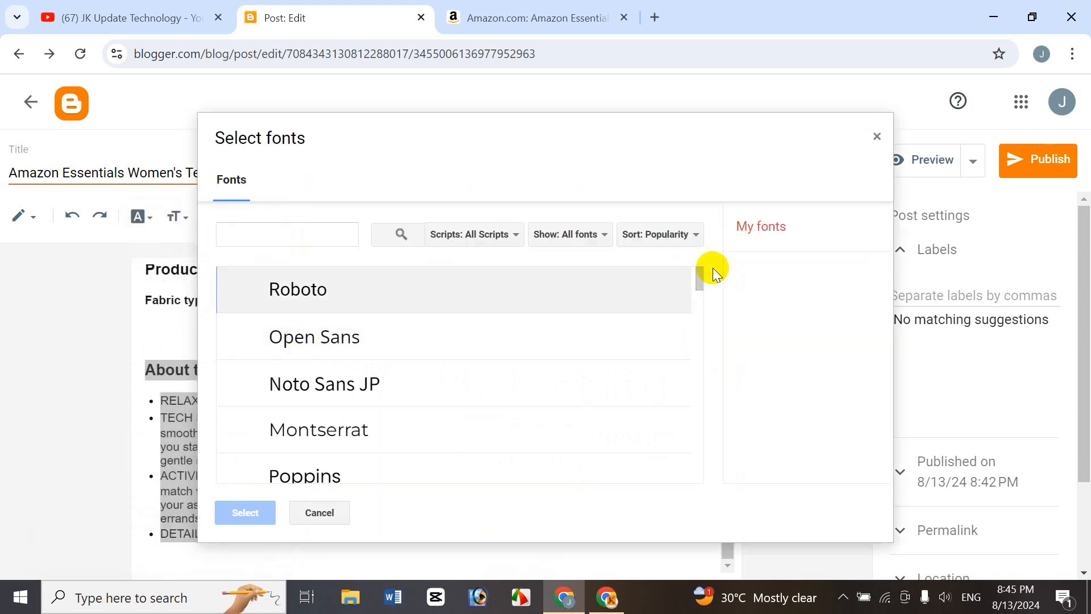
left_click_drag(702, 279, 701, 338)
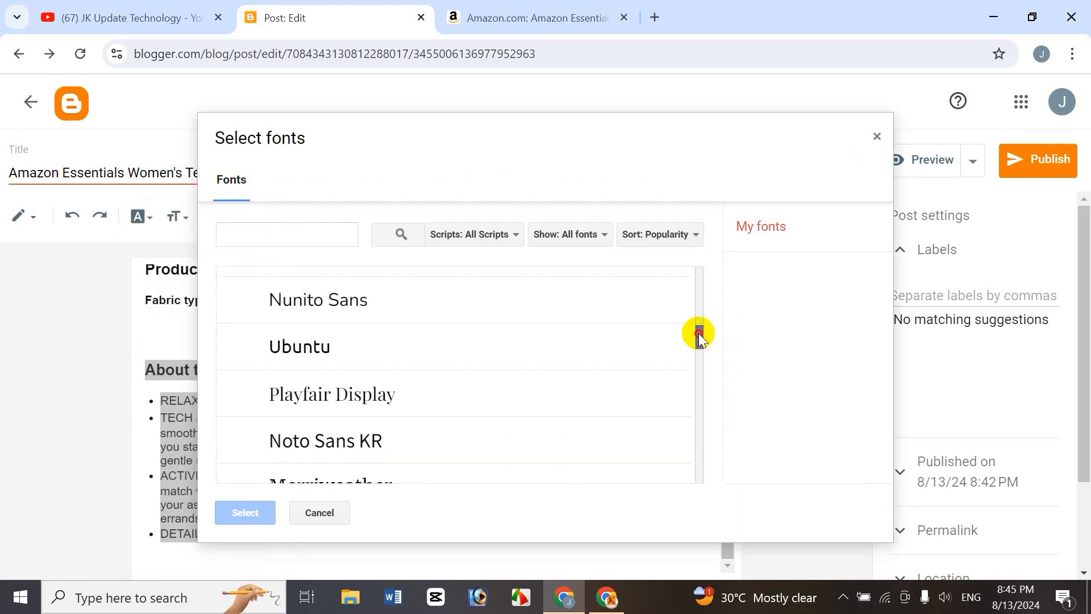
left_click(341, 358)
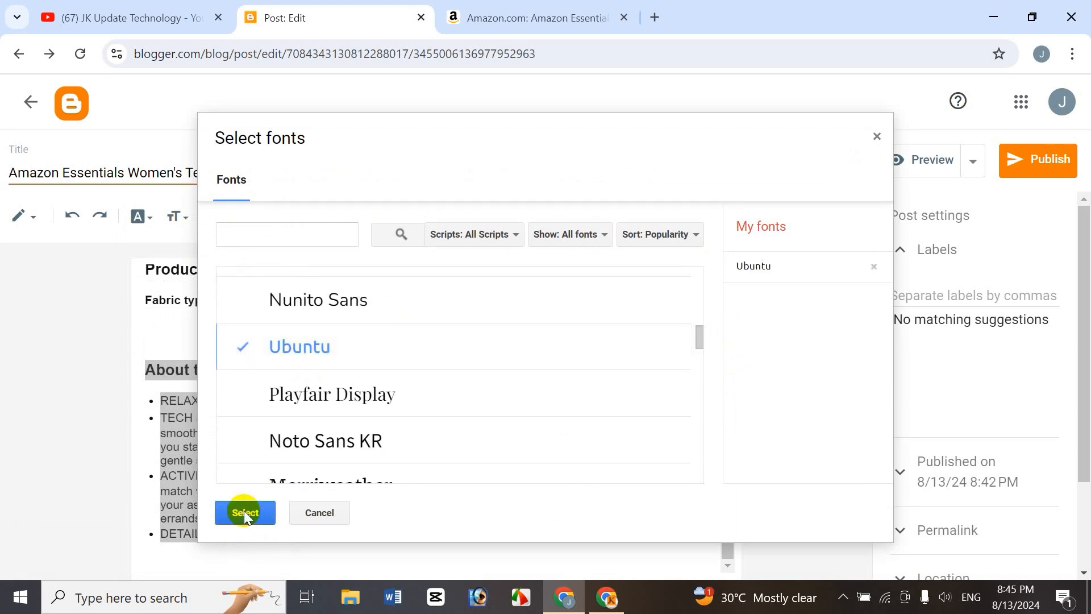
left_click(244, 512)
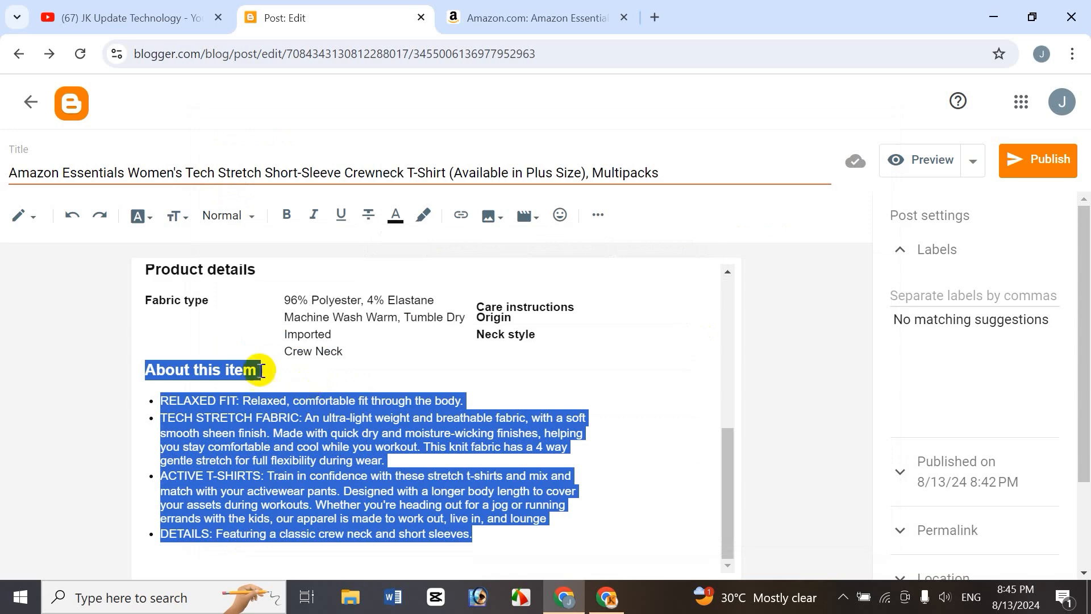
Cycle the selected section's text size through Small and Largest, finishing at Normal.
left_click(184, 218)
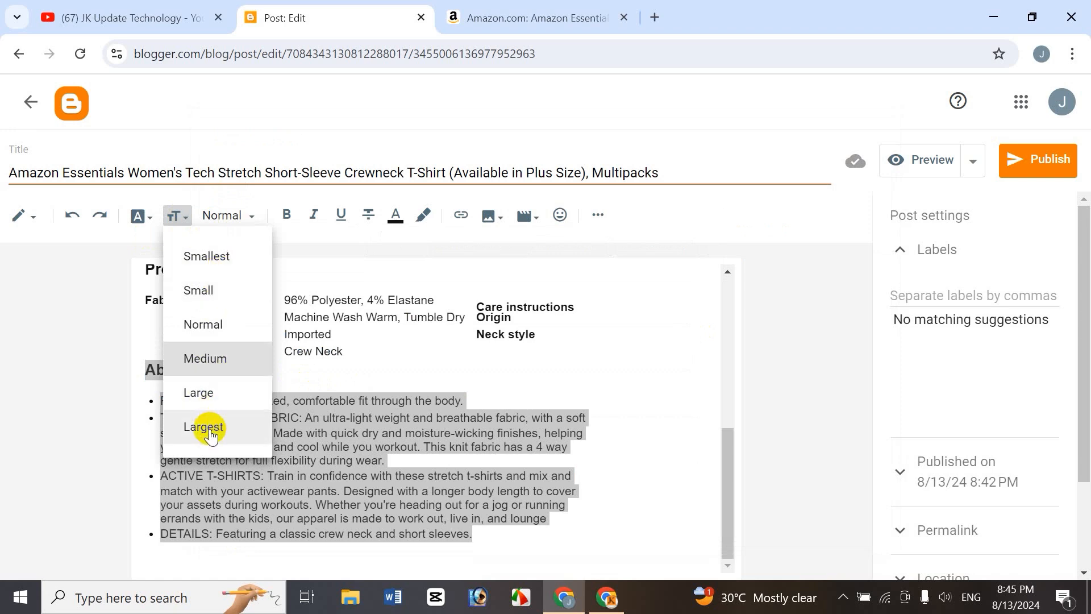
left_click(213, 289)
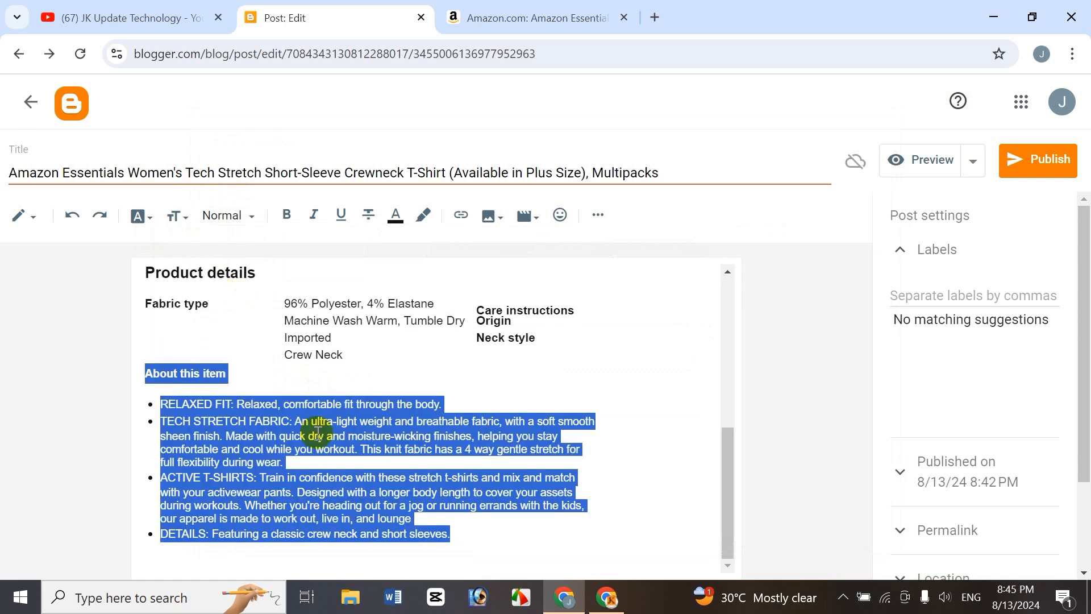
left_click(183, 217)
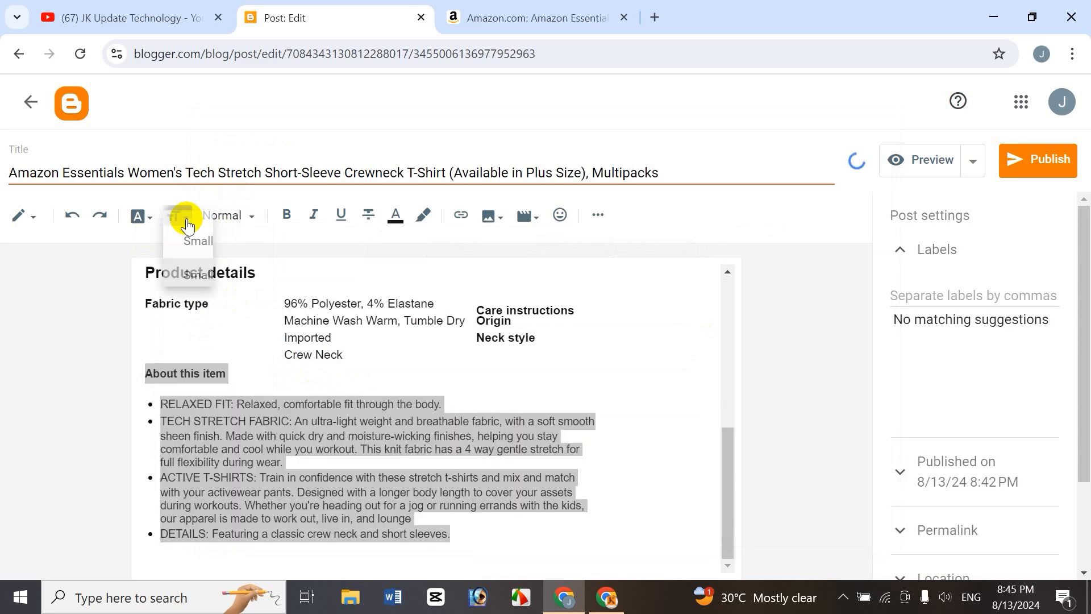
left_click(206, 422)
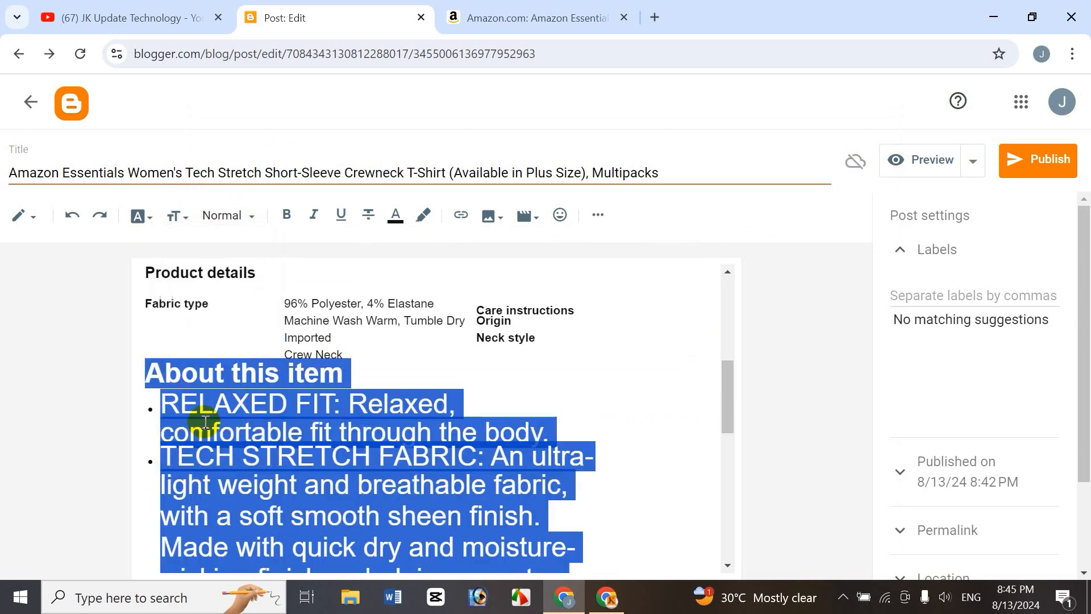
left_click(183, 217)
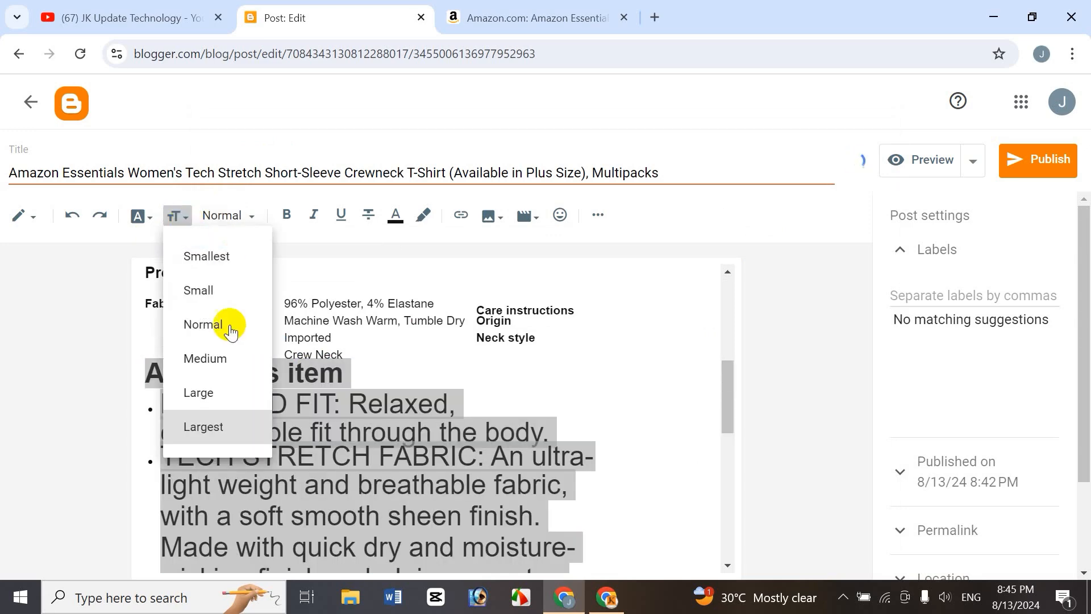
left_click(215, 325)
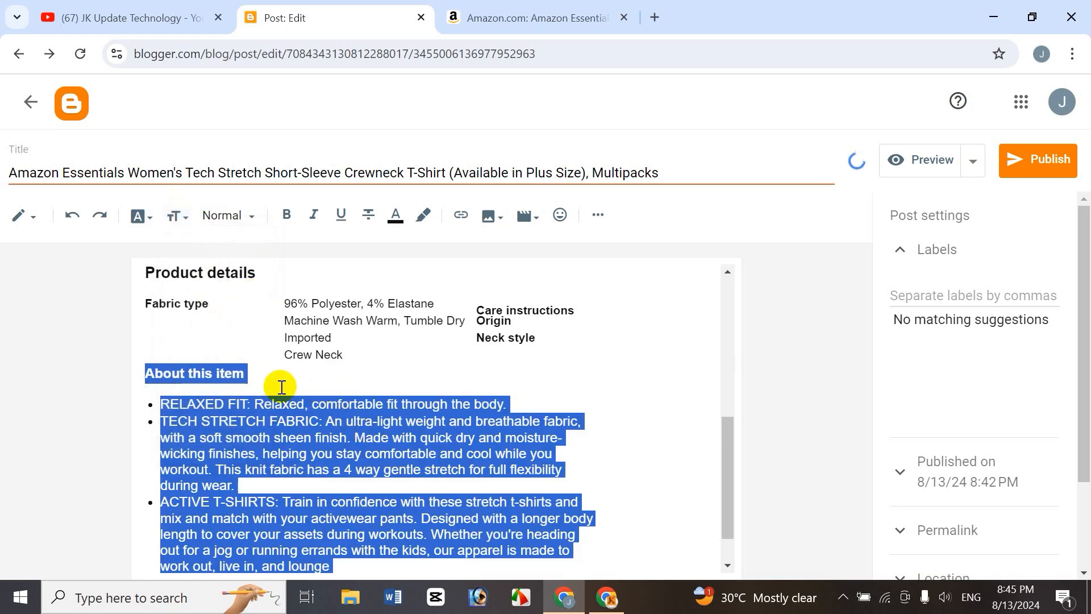
Format the Product details title as a Heading.
left_click(251, 219)
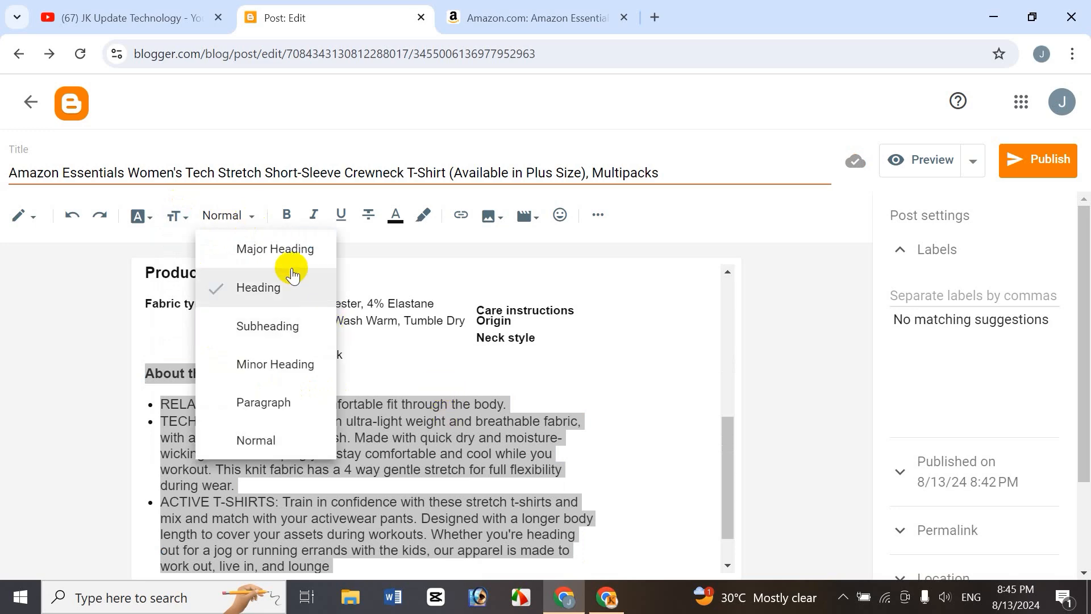
left_click(415, 378)
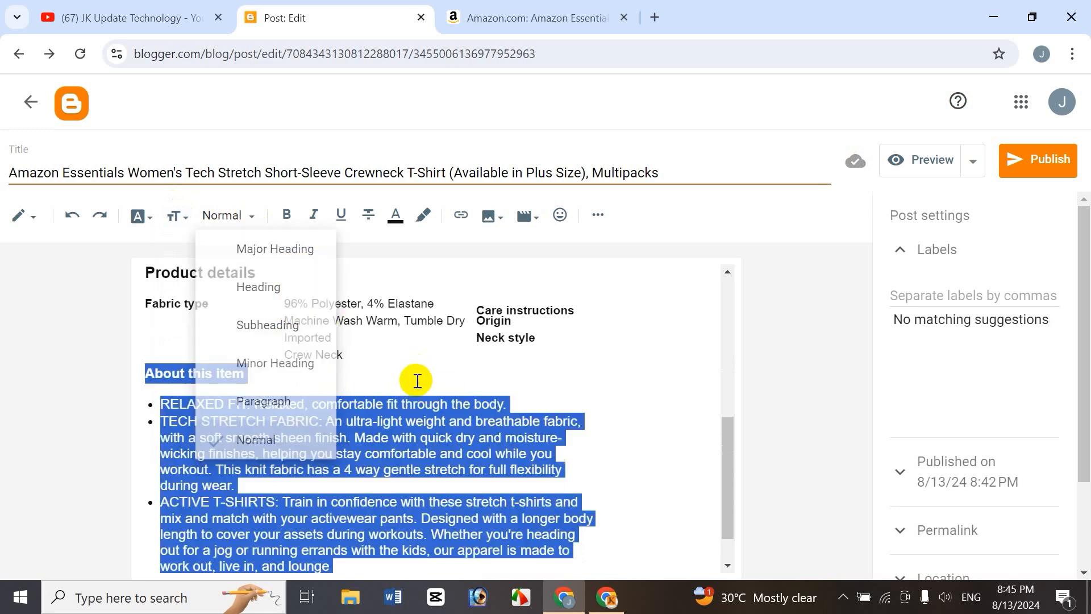
left_click_drag(732, 436, 742, 394)
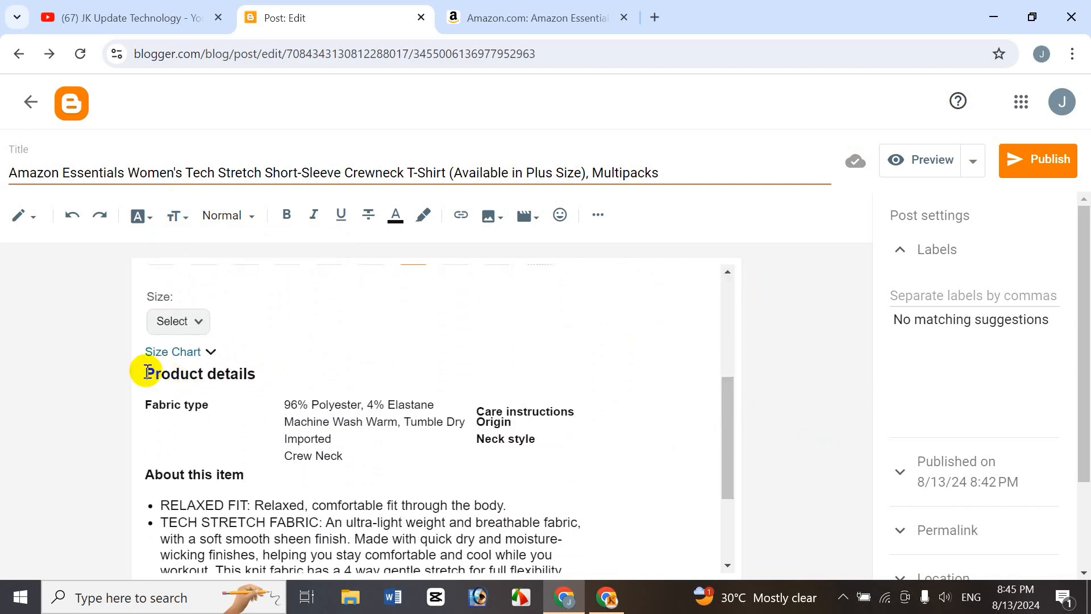
left_click_drag(147, 373, 256, 376)
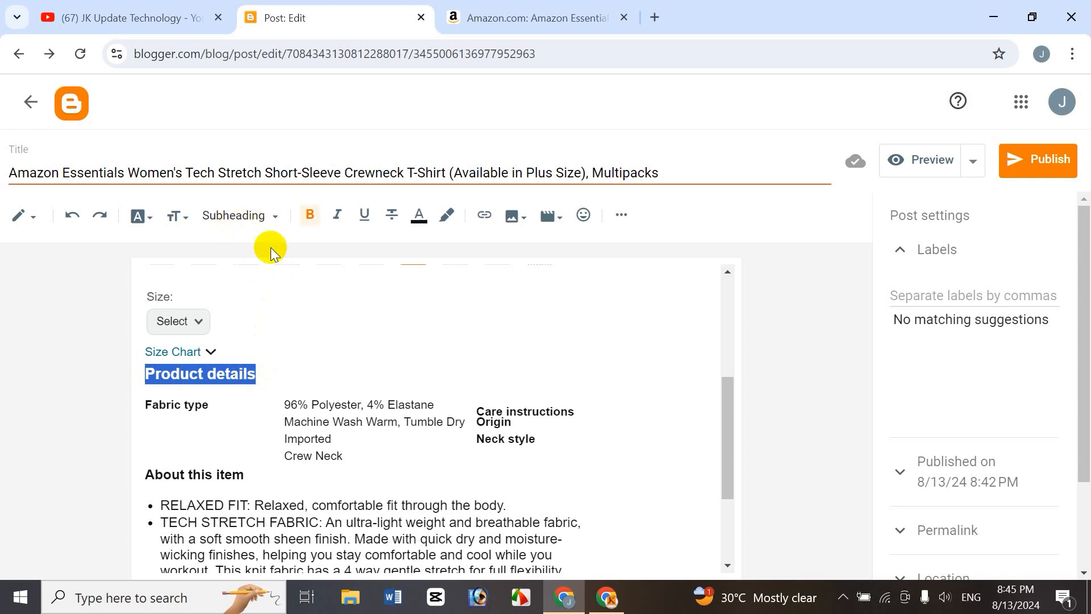
left_click(274, 221)
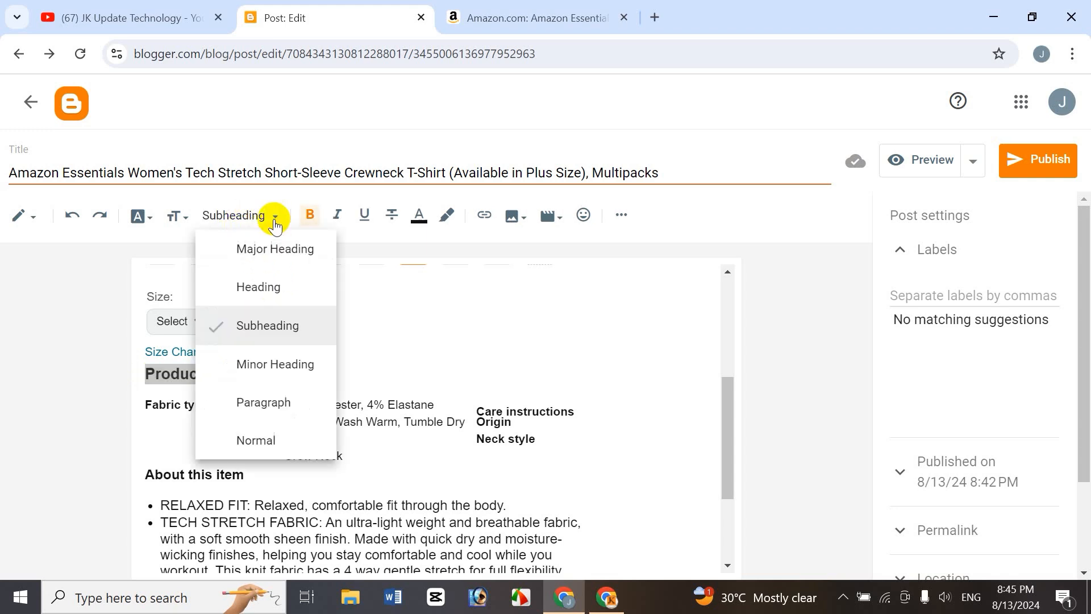
left_click(268, 285)
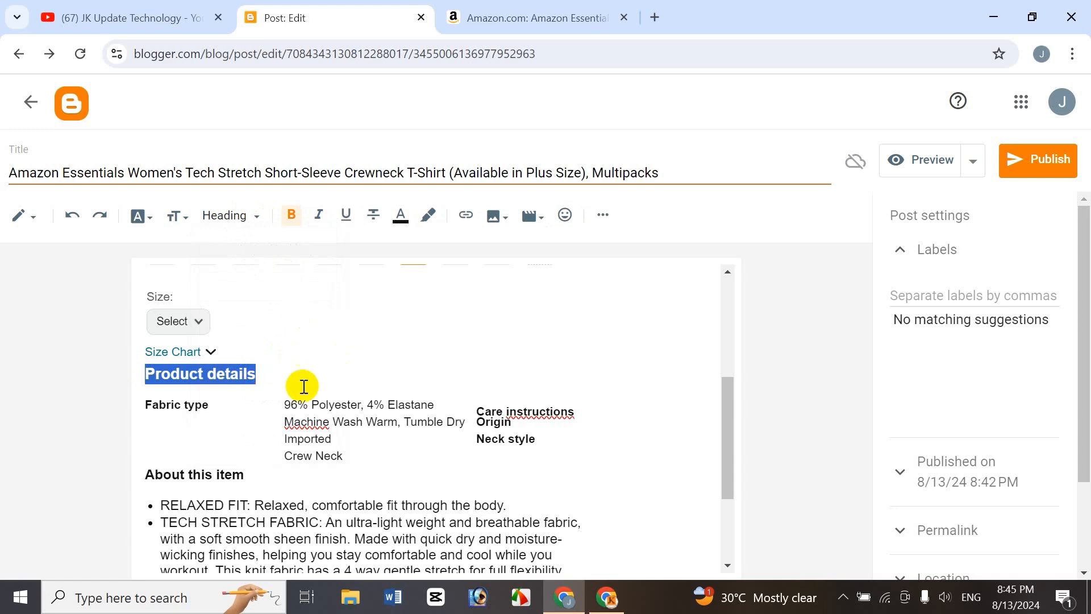
left_click_drag(146, 475, 244, 472)
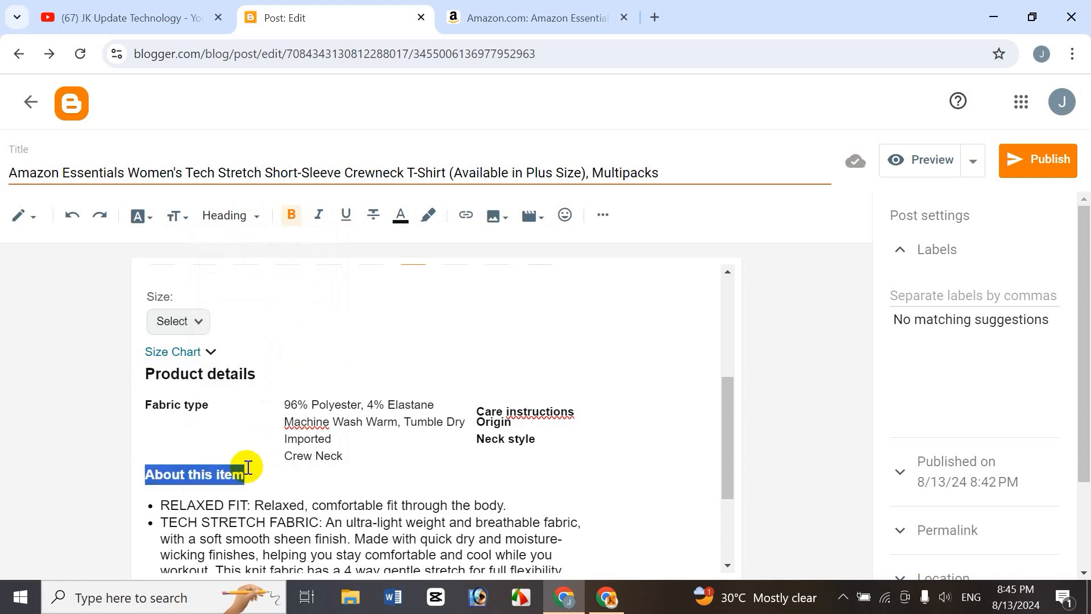
left_click(274, 217)
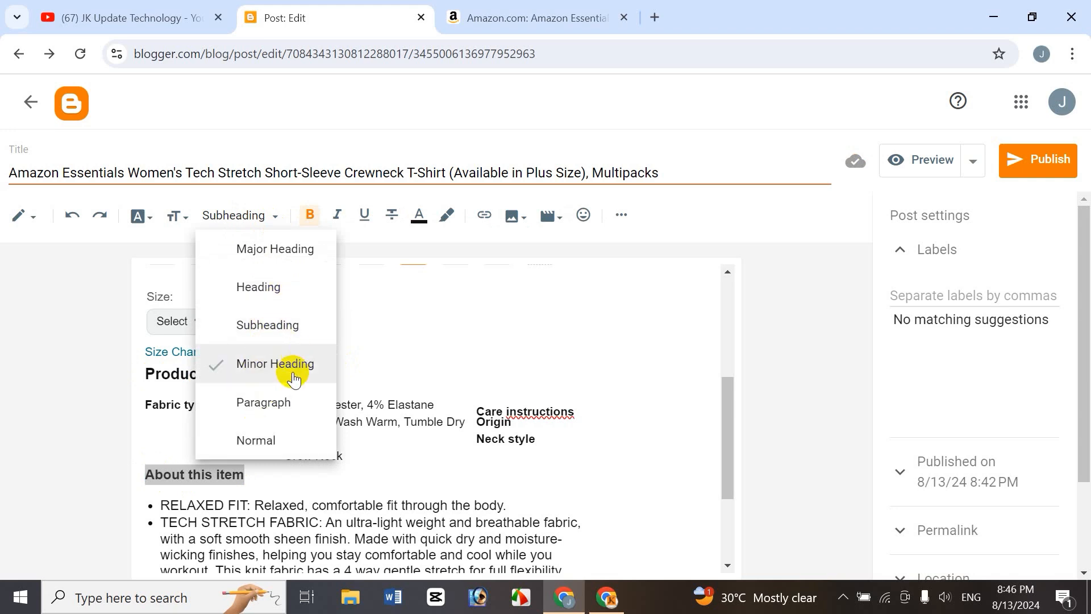
left_click(397, 471)
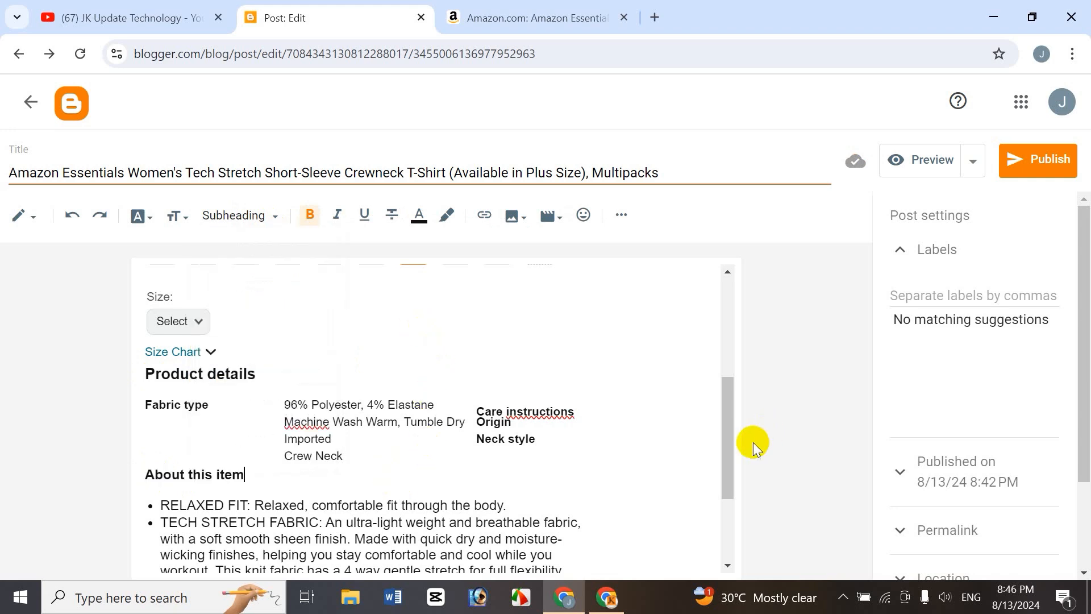
Make the Price and Number of Items lines bold.
left_click_drag(734, 415, 745, 345)
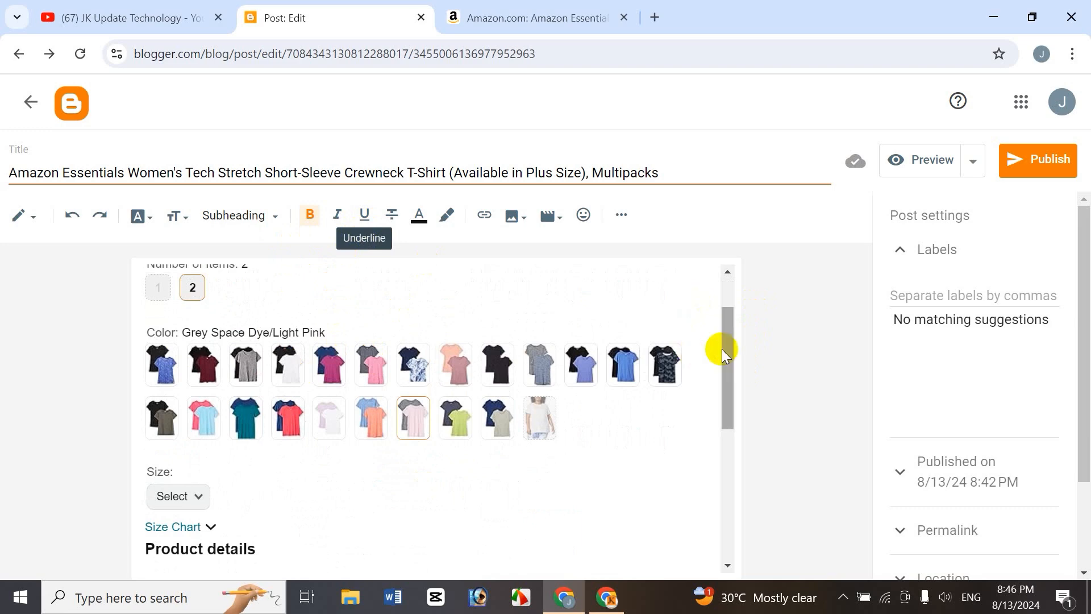
left_click_drag(724, 348, 737, 460)
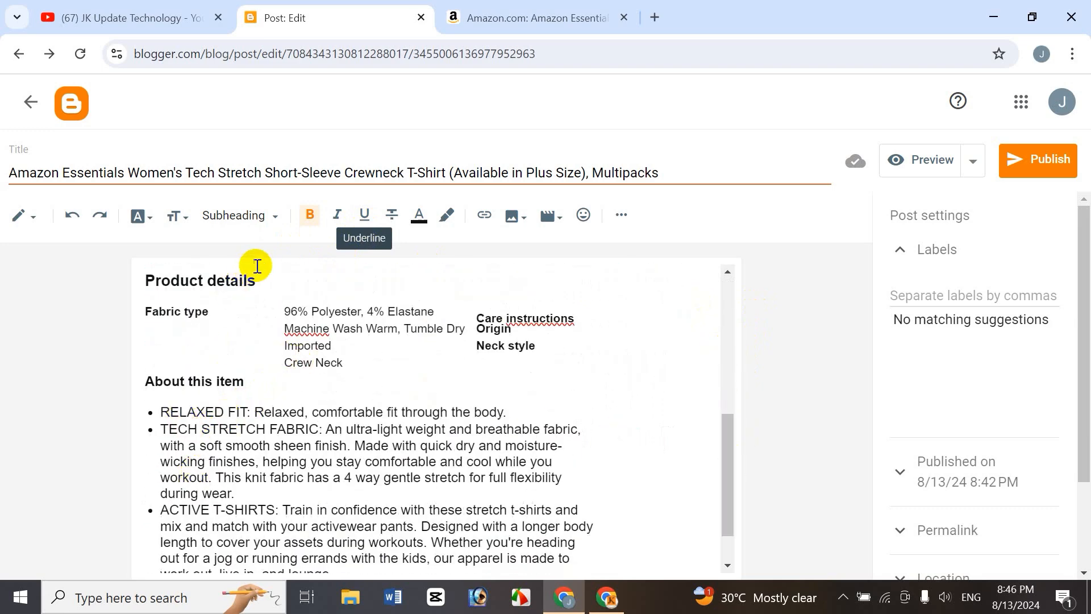
left_click_drag(731, 417, 766, 307)
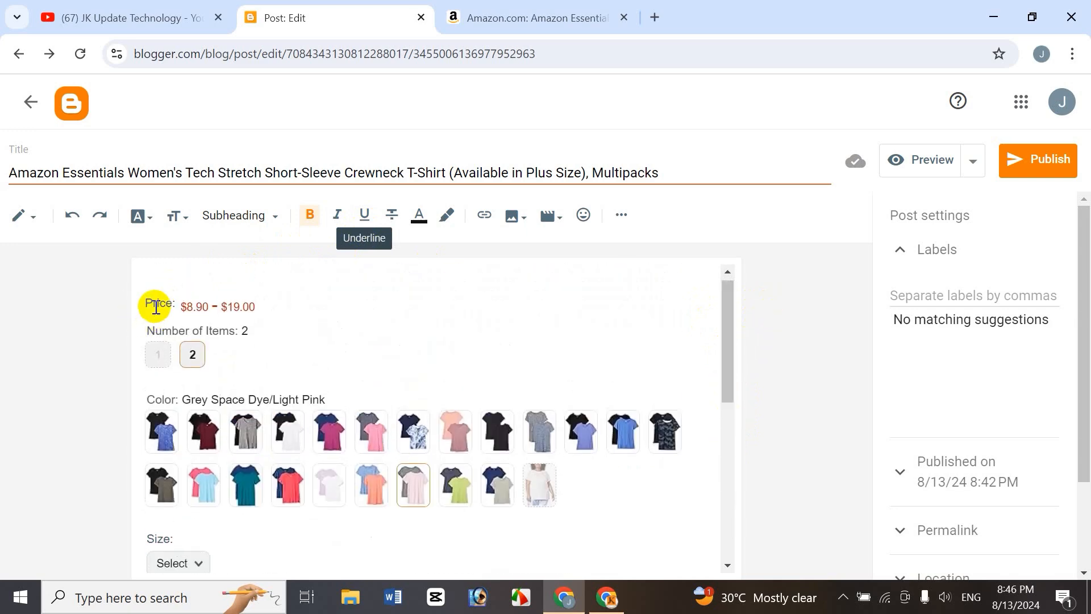
left_click_drag(176, 305, 254, 331)
left_click(286, 216)
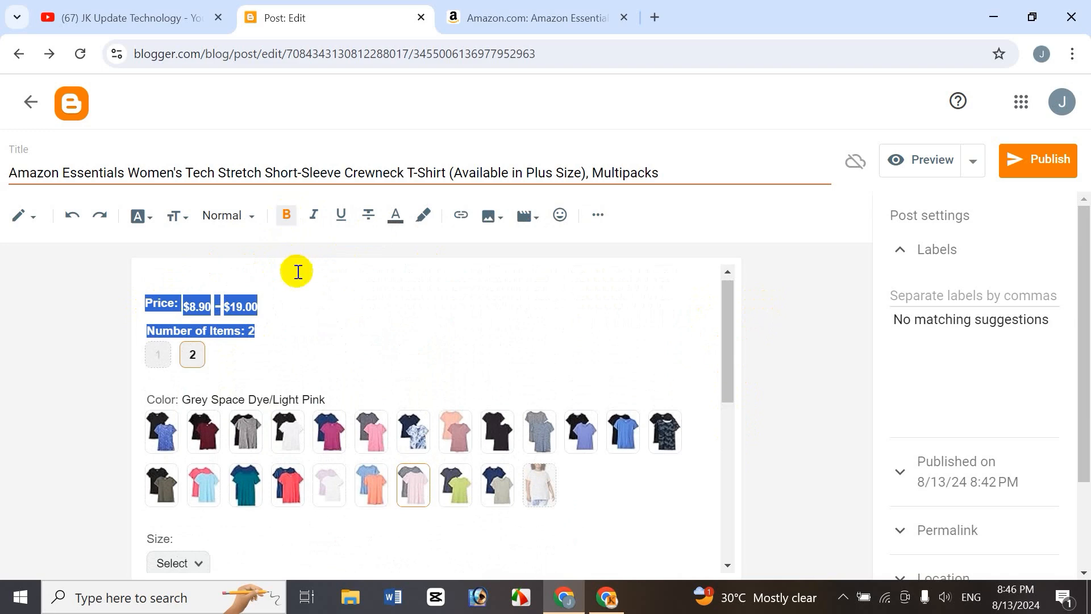
Italicize the Number of Items line, toggling underline on and off again.
left_click(295, 327)
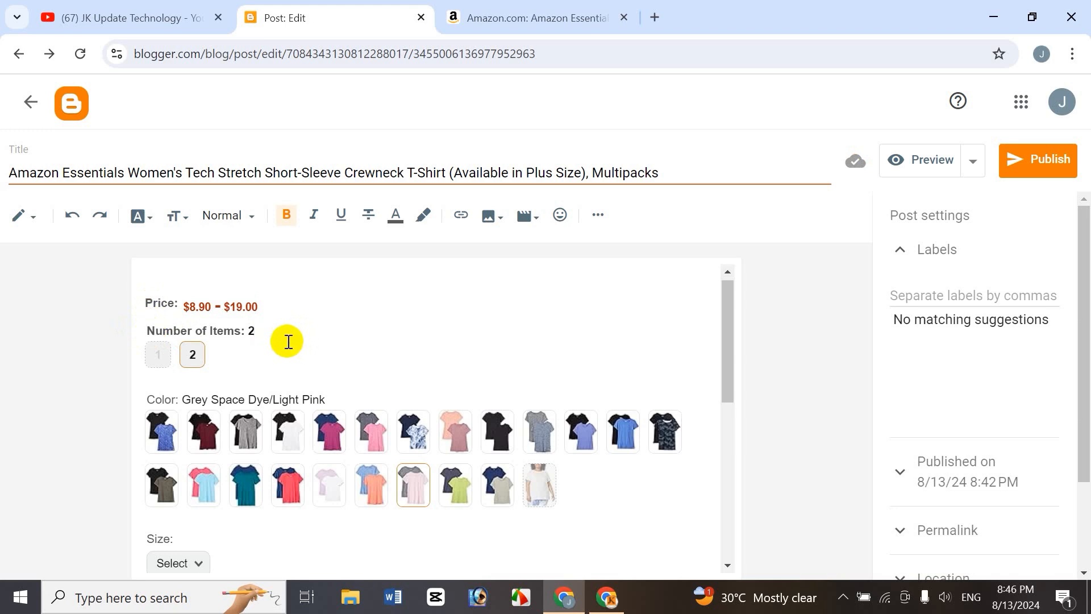
left_click(313, 215)
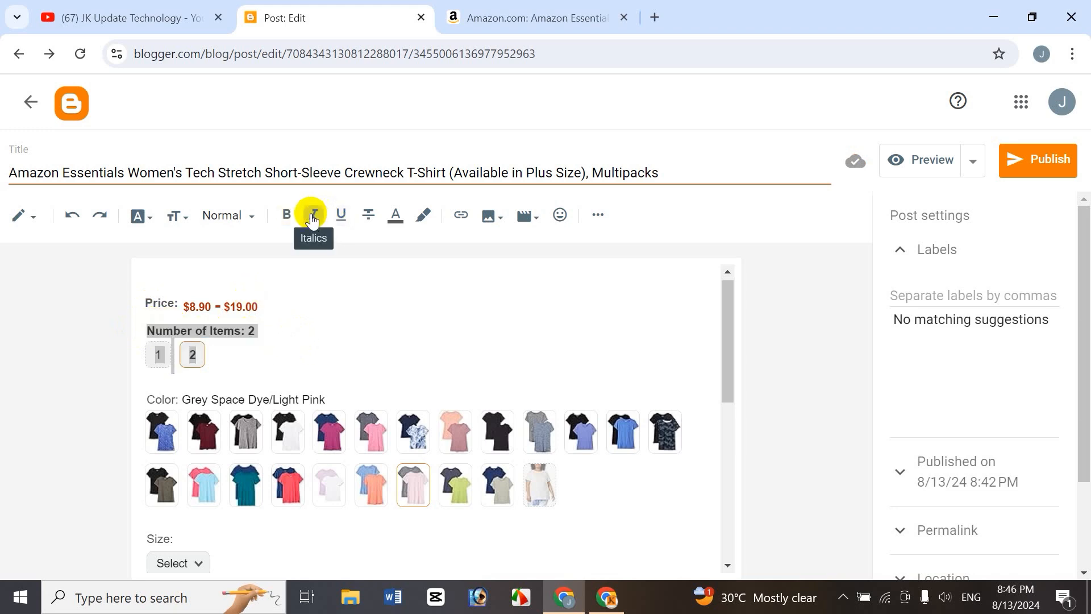
left_click(340, 216)
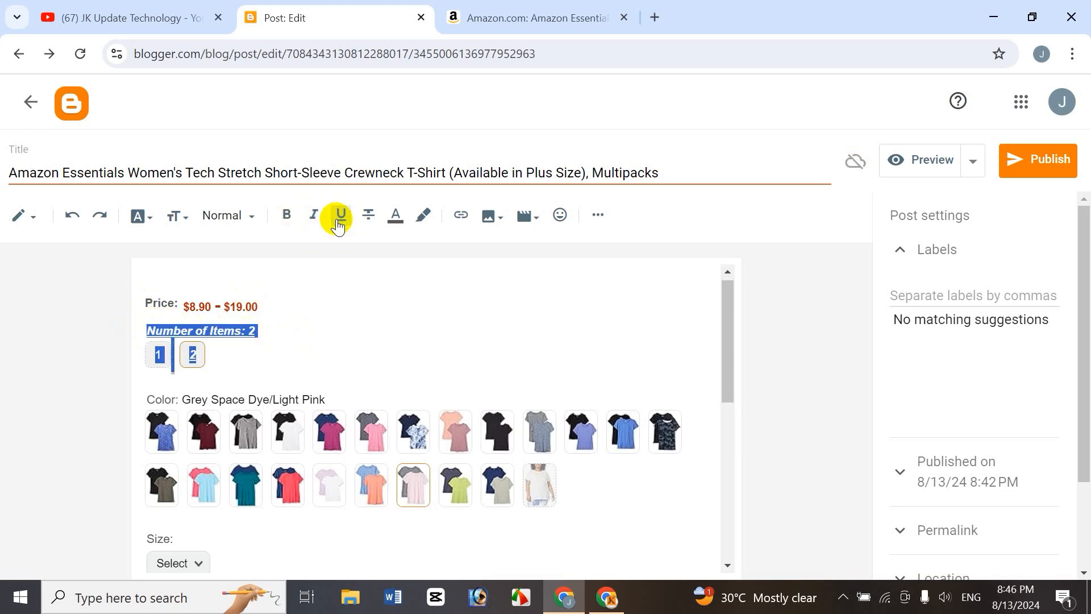
left_click(338, 219)
left_click(260, 315)
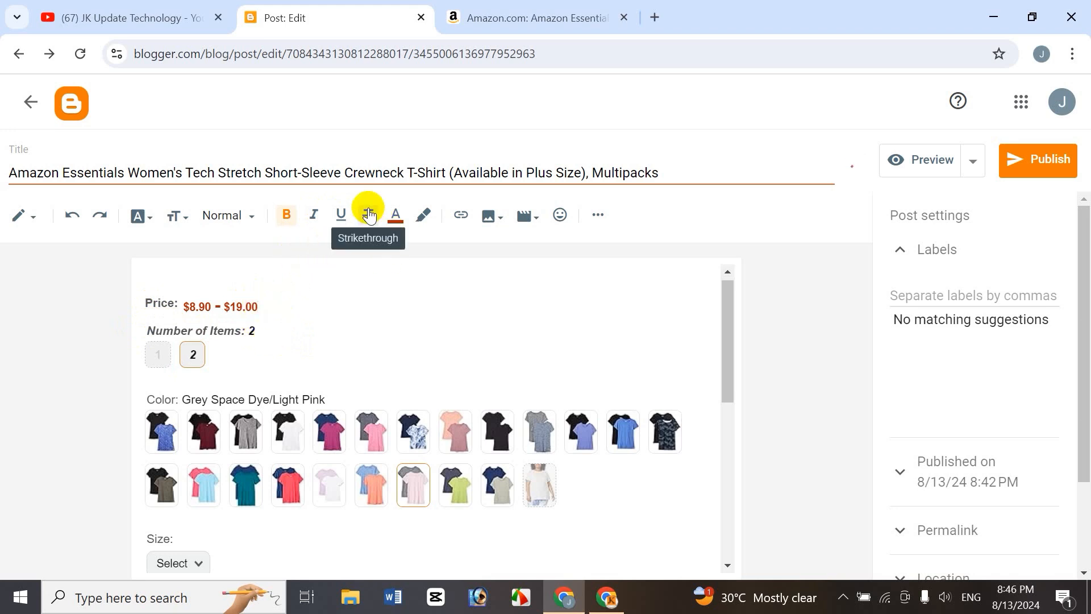
Apply strikethrough to the About this item title.
left_click_drag(728, 327, 742, 426)
left_click_drag(256, 464, 155, 465)
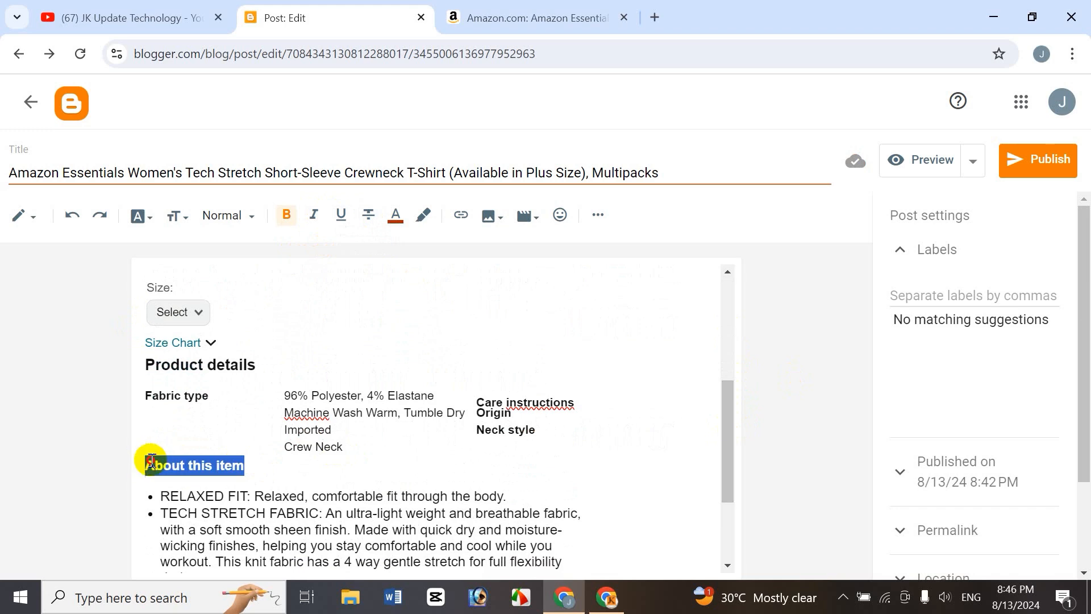
left_click(393, 218)
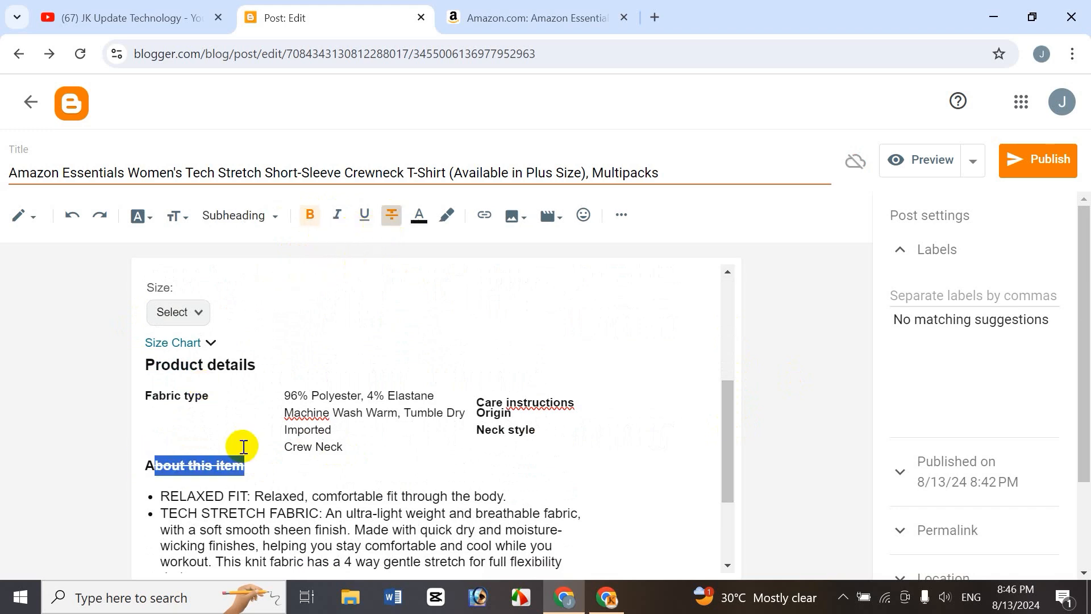
left_click(236, 470)
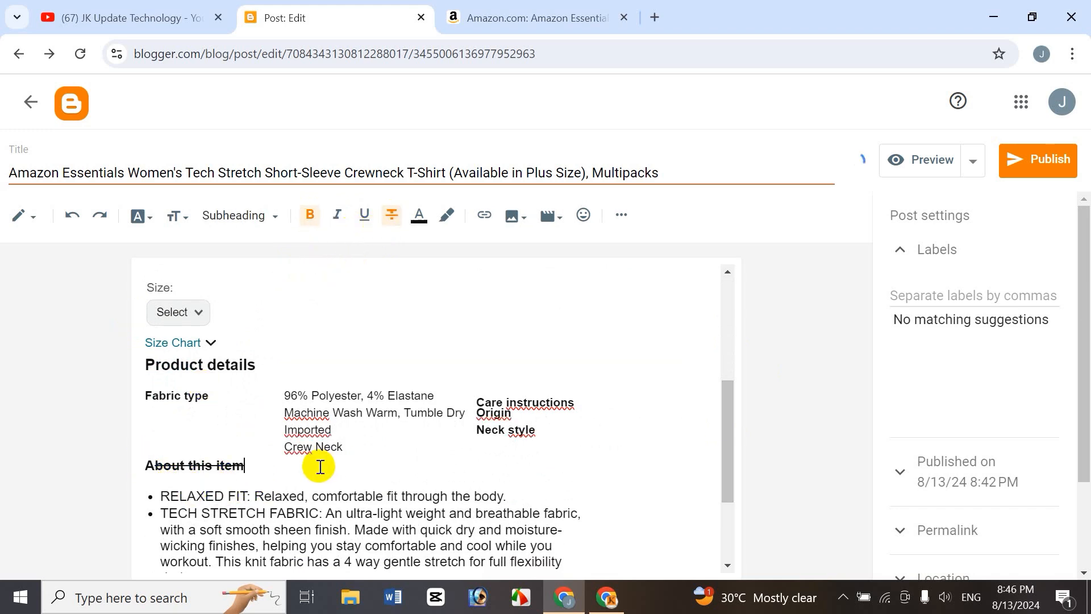
Remove the strikethrough from the About this item title.
left_click_drag(280, 462, 152, 464)
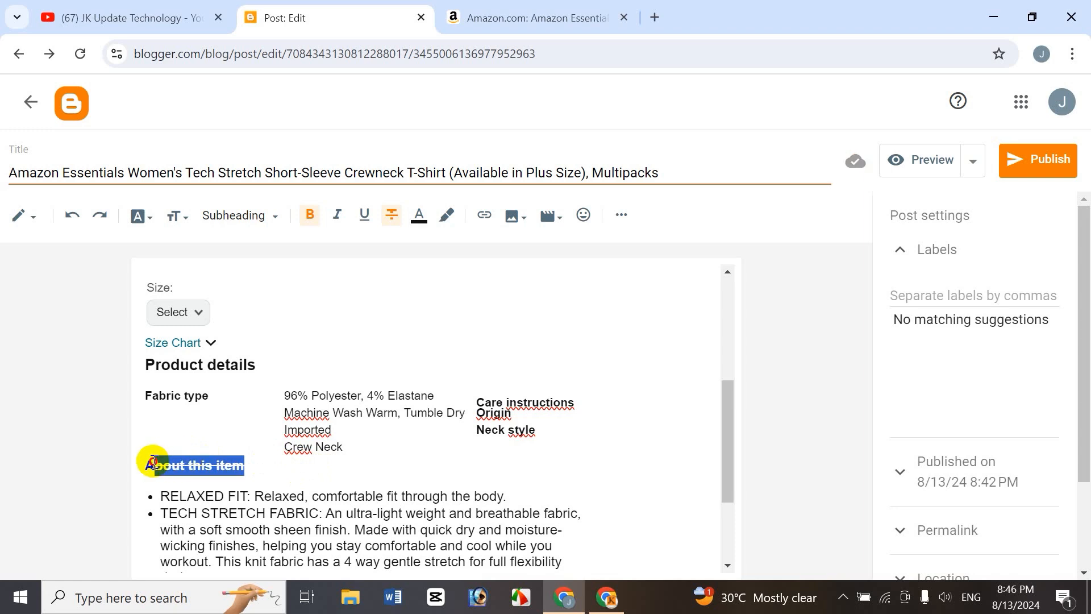
left_click(391, 214)
left_click(266, 467)
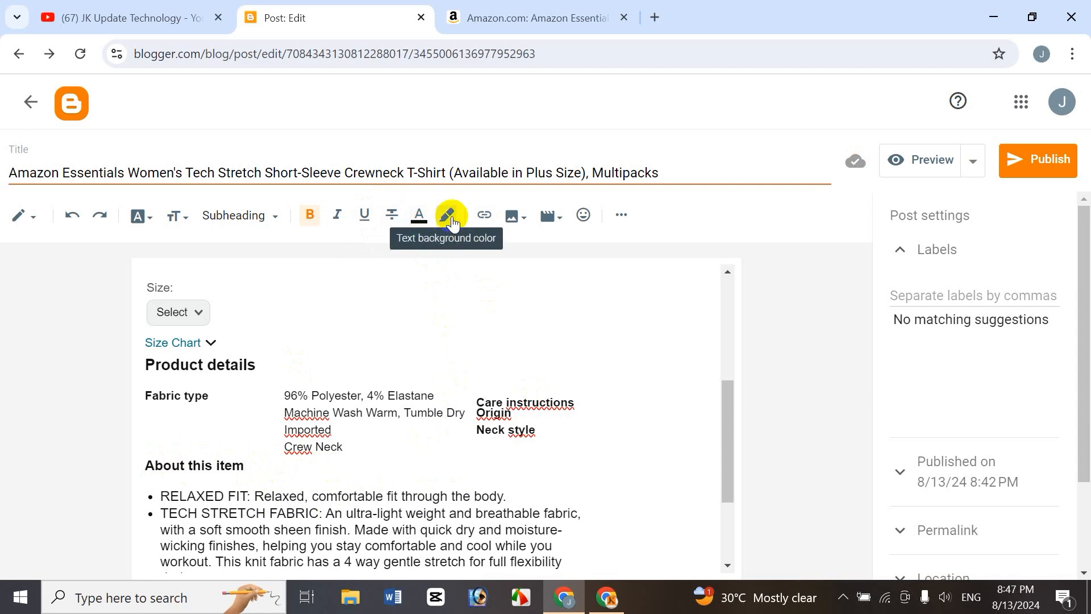
mouse_move(727, 403)
left_mouse_down()
mouse_move(742, 311)
mouse_move(732, 433)
mouse_move(732, 421)
left_mouse_up()
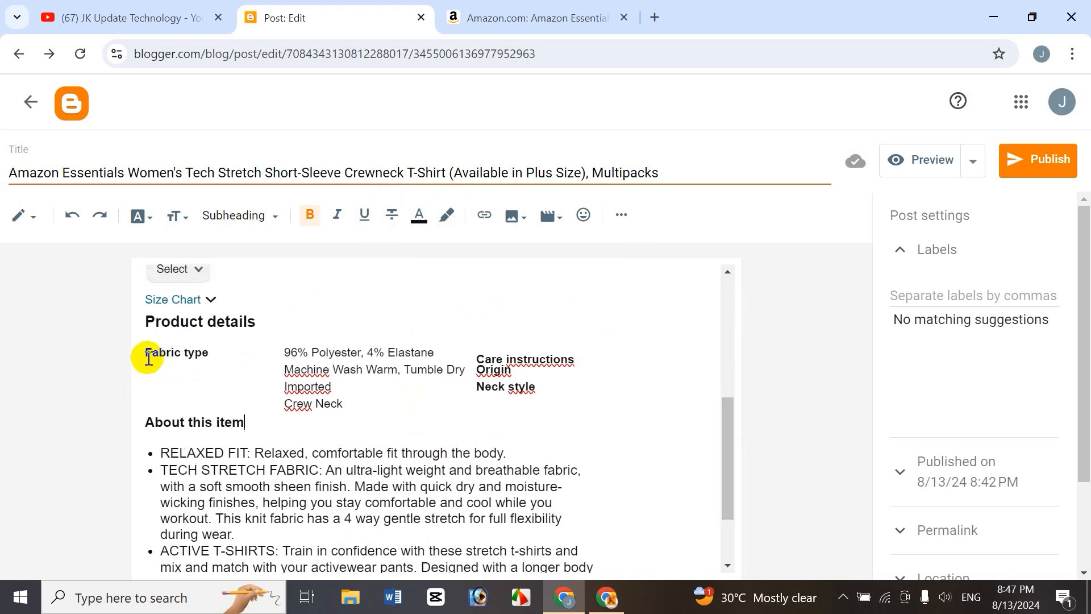
left_click_drag(148, 357, 547, 397)
left_click(397, 216)
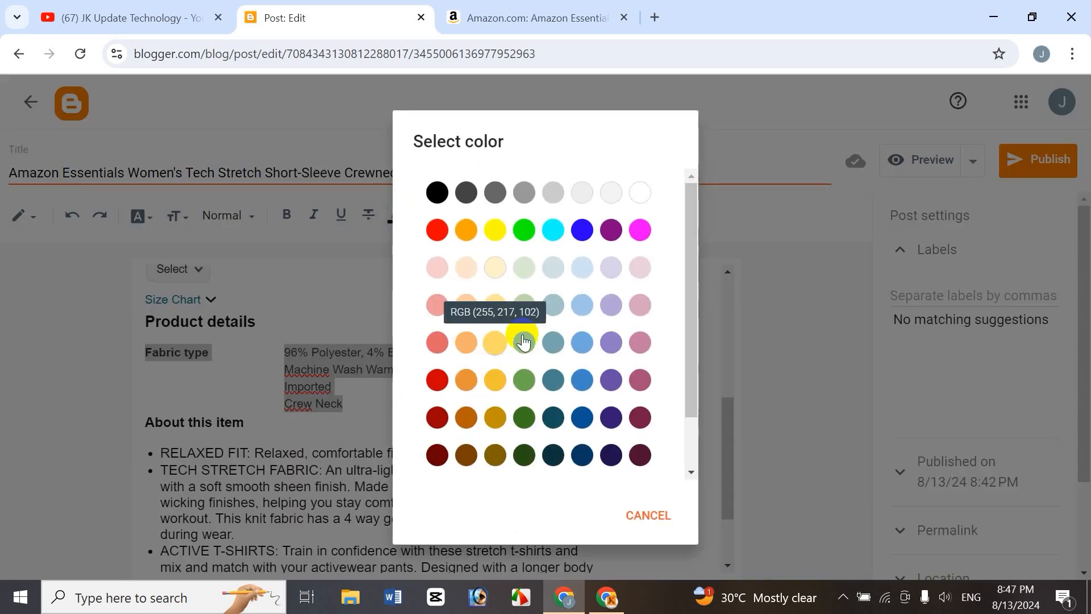
scroll(584, 241, "down", 2)
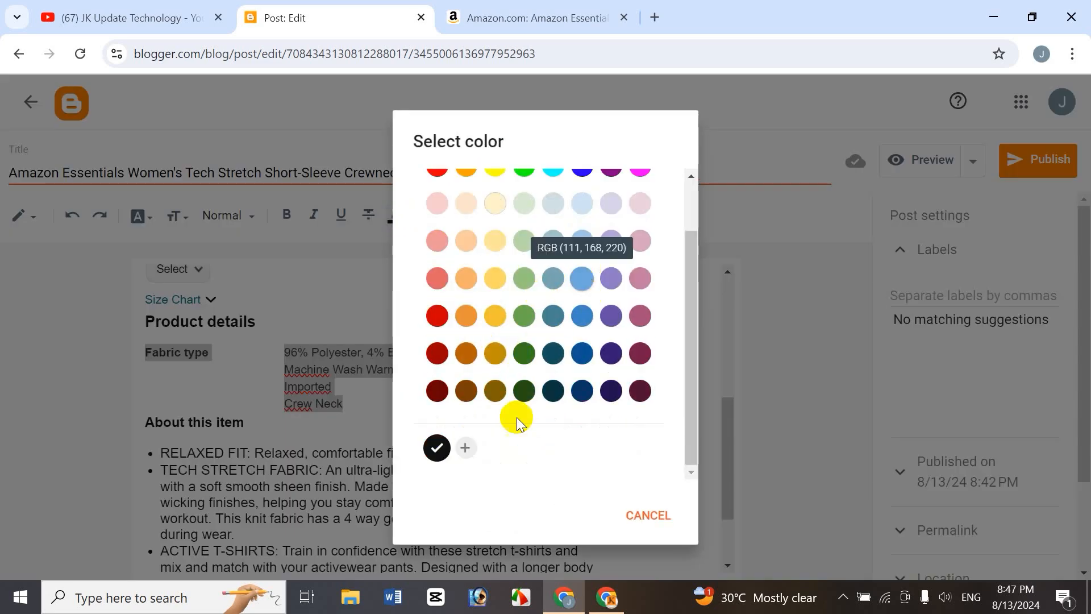
left_click(352, 424)
left_click(338, 386)
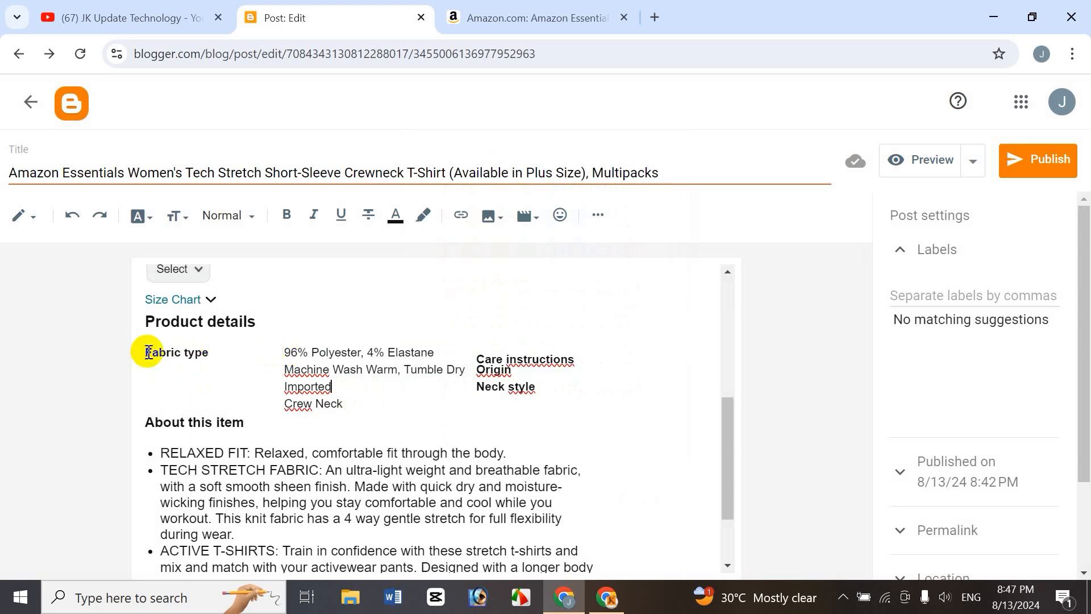
Color the Product details table text dark blue.
left_click_drag(147, 353, 519, 401)
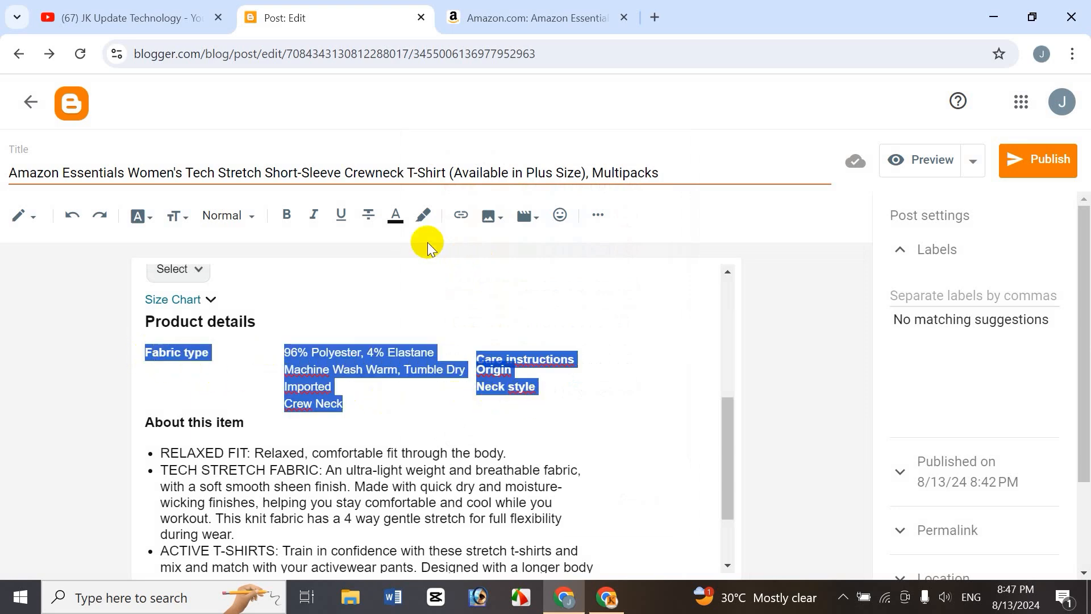
left_click(396, 216)
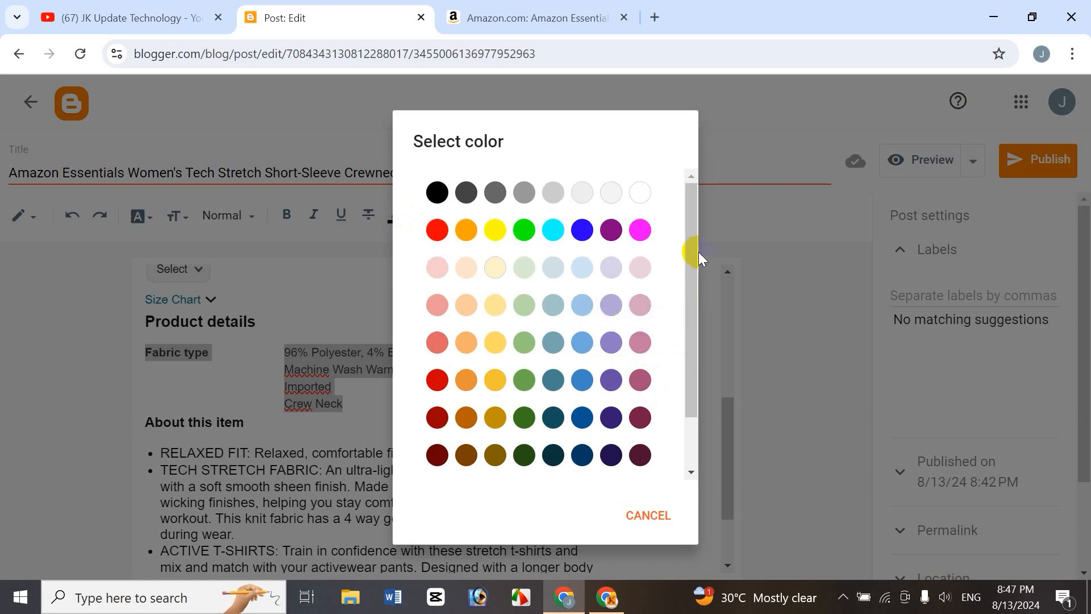
left_click_drag(691, 302, 690, 372)
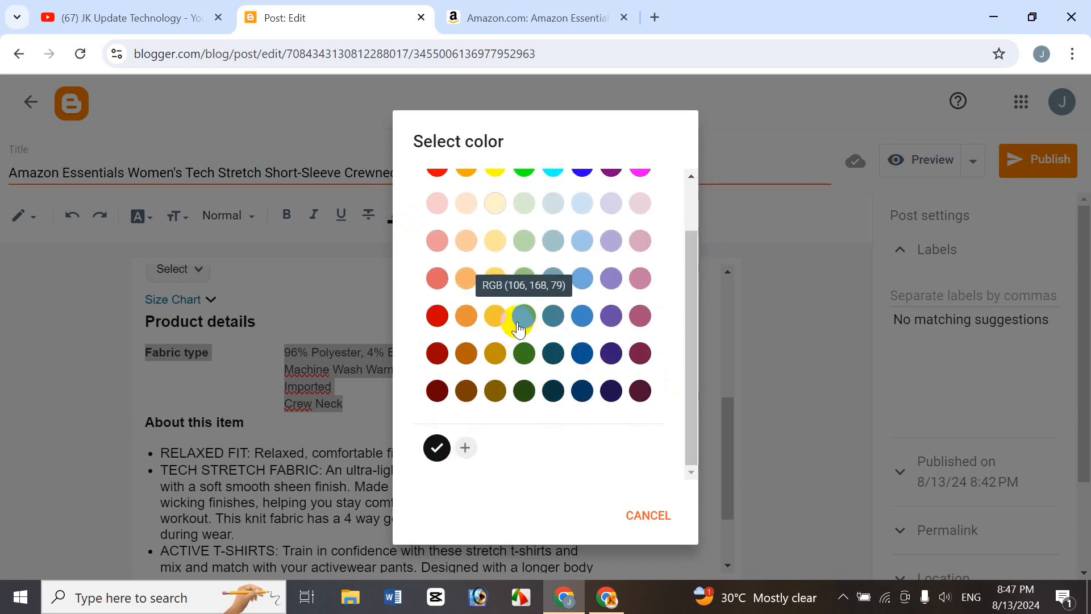
left_click(575, 355)
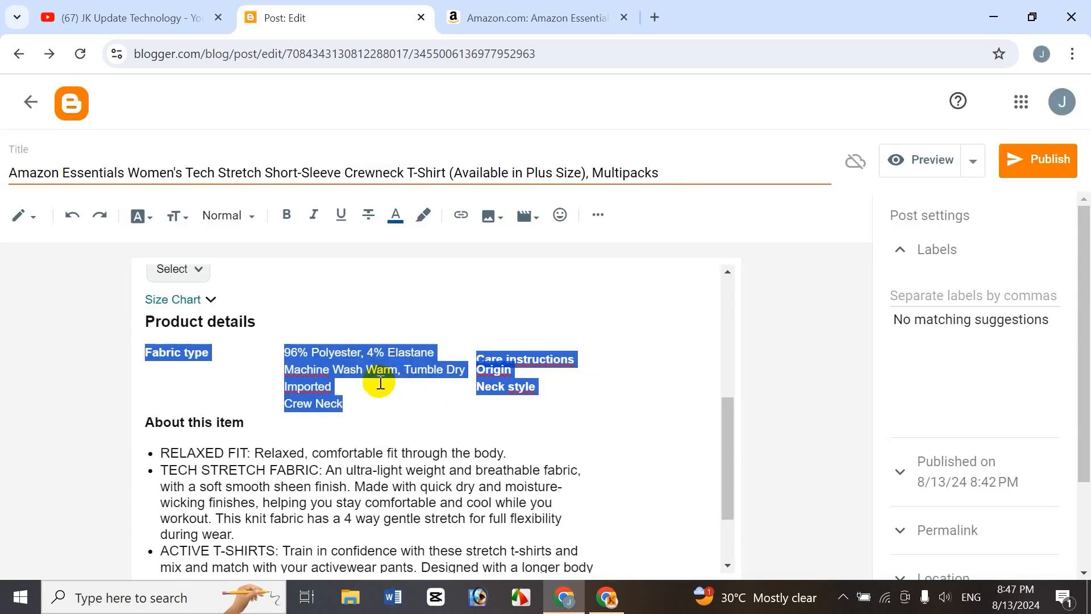
left_click(349, 406)
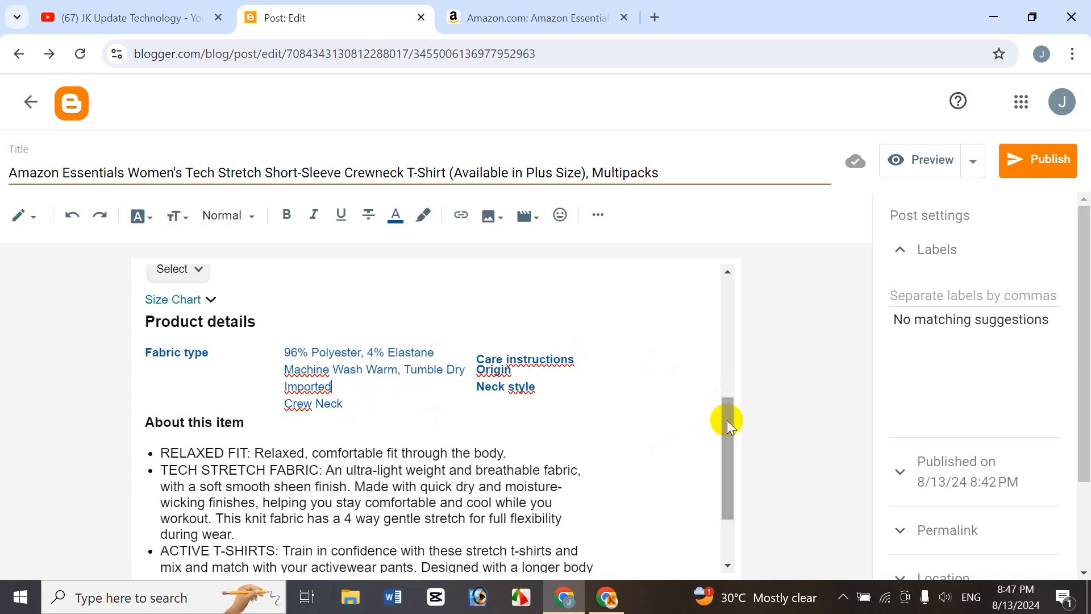
Try highlighting the first About this item bullet lines in lime, and undo the highlight.
left_click_drag(727, 421, 724, 452)
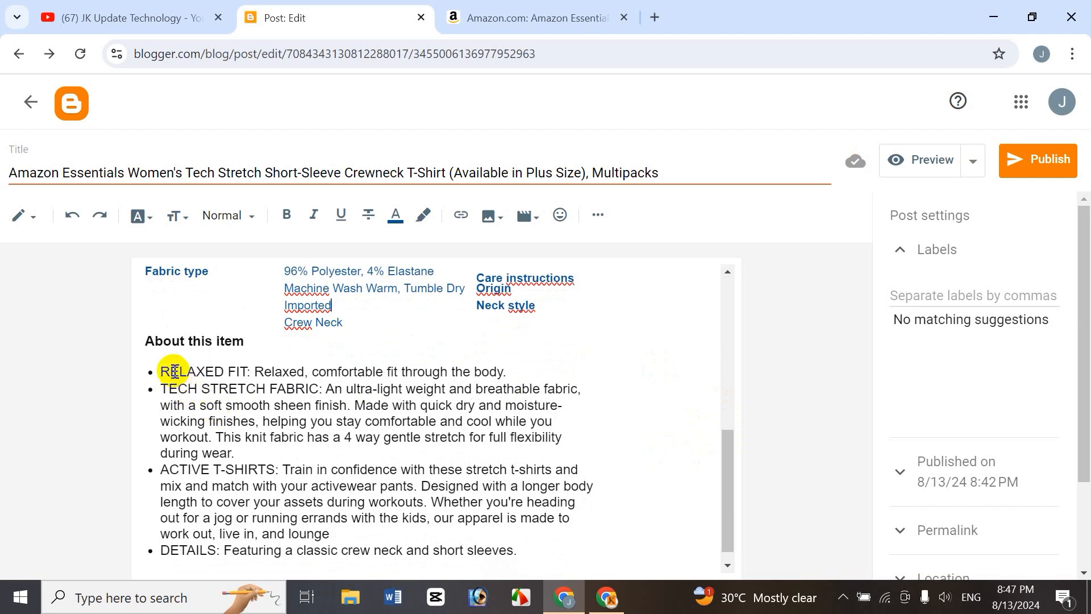
left_click_drag(165, 371, 562, 405)
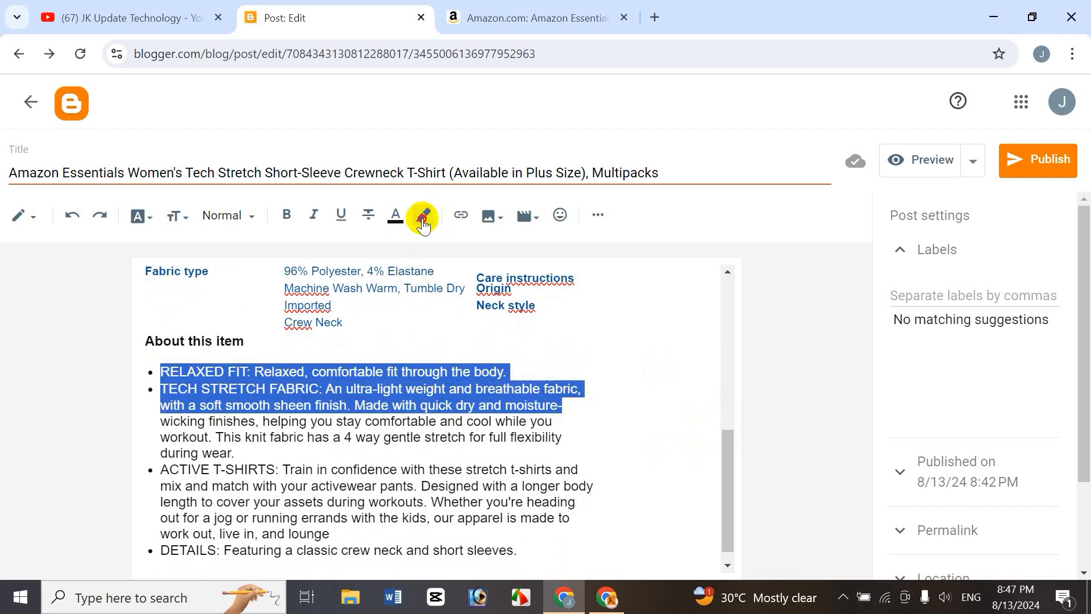
left_click(423, 219)
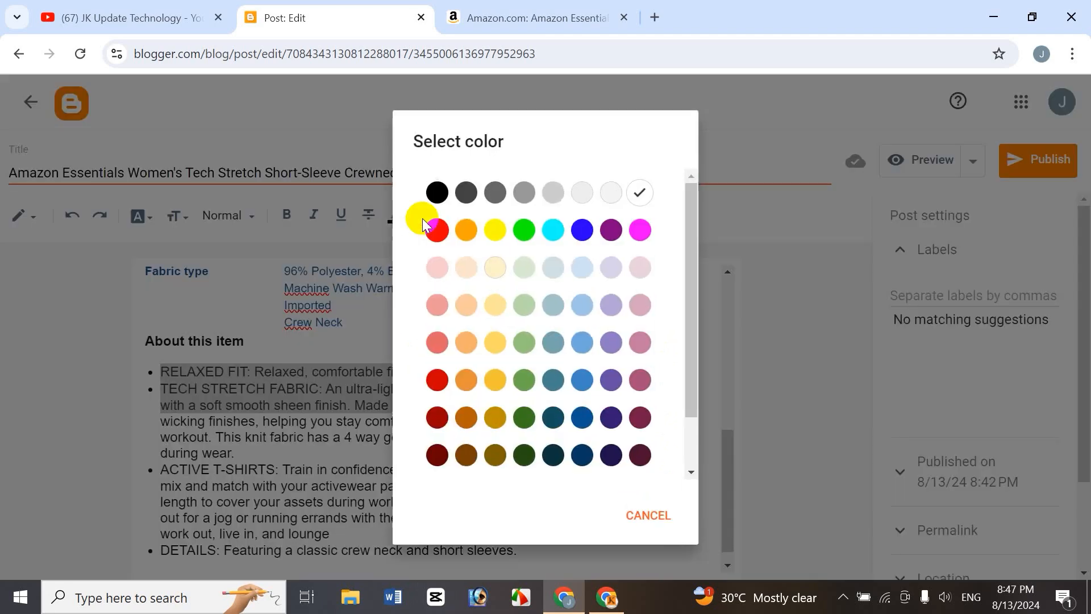
left_click(524, 236)
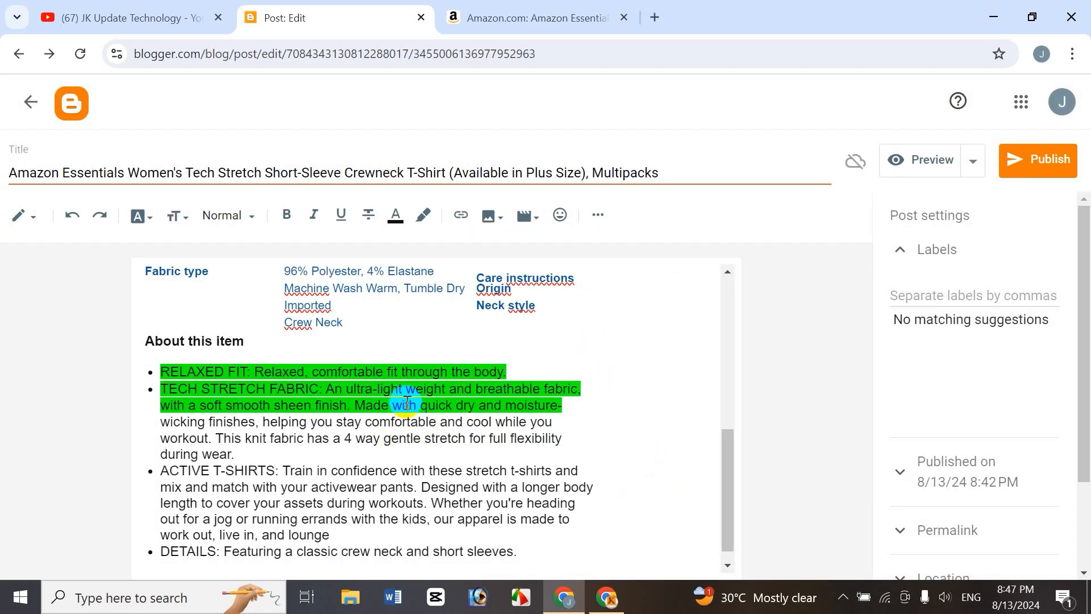
left_click(407, 403)
key("ctrl+z")
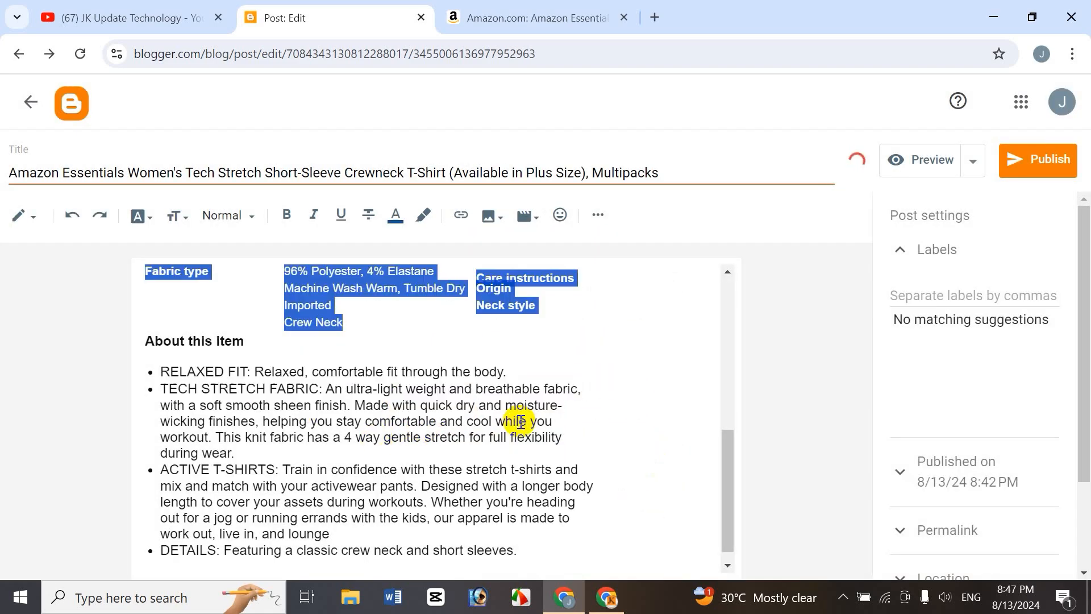
left_click(424, 343)
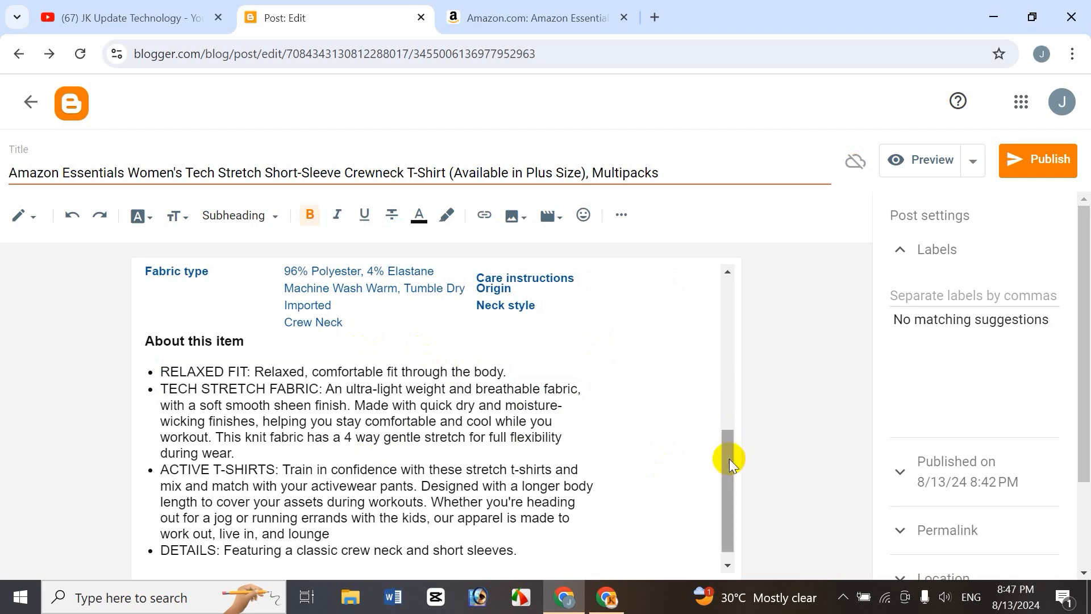
left_click_drag(729, 458, 728, 441)
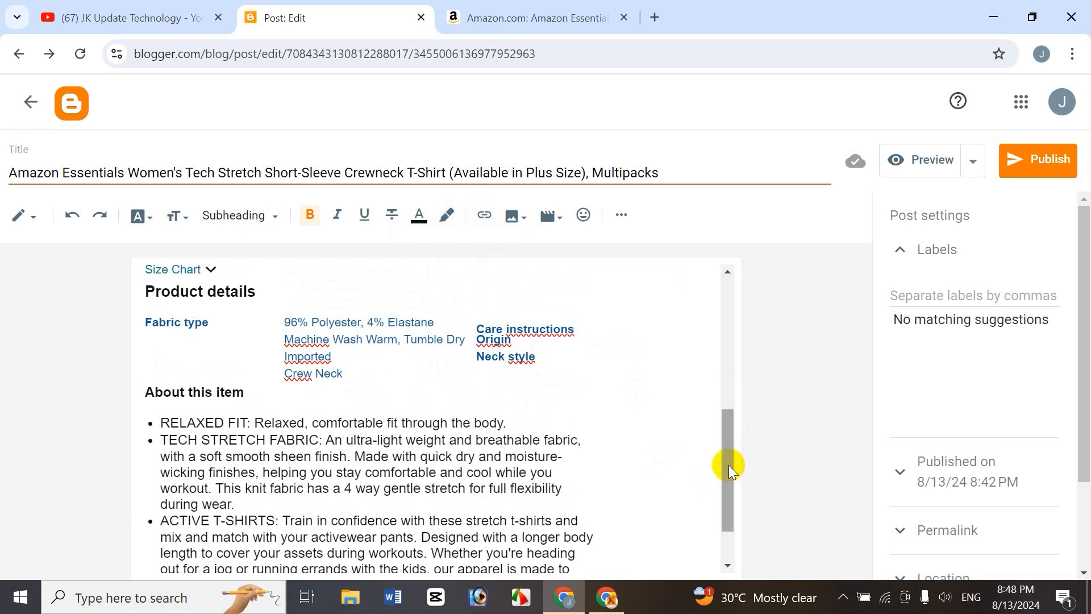
left_click_drag(729, 465, 725, 493)
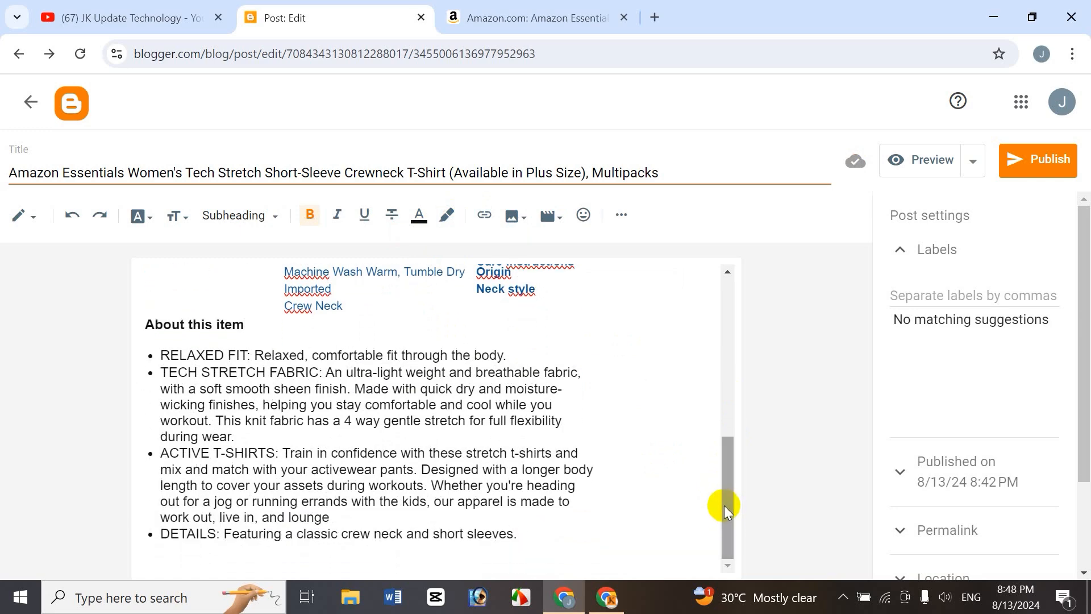
left_click_drag(724, 505, 531, 568)
left_click_drag(724, 455, 727, 406)
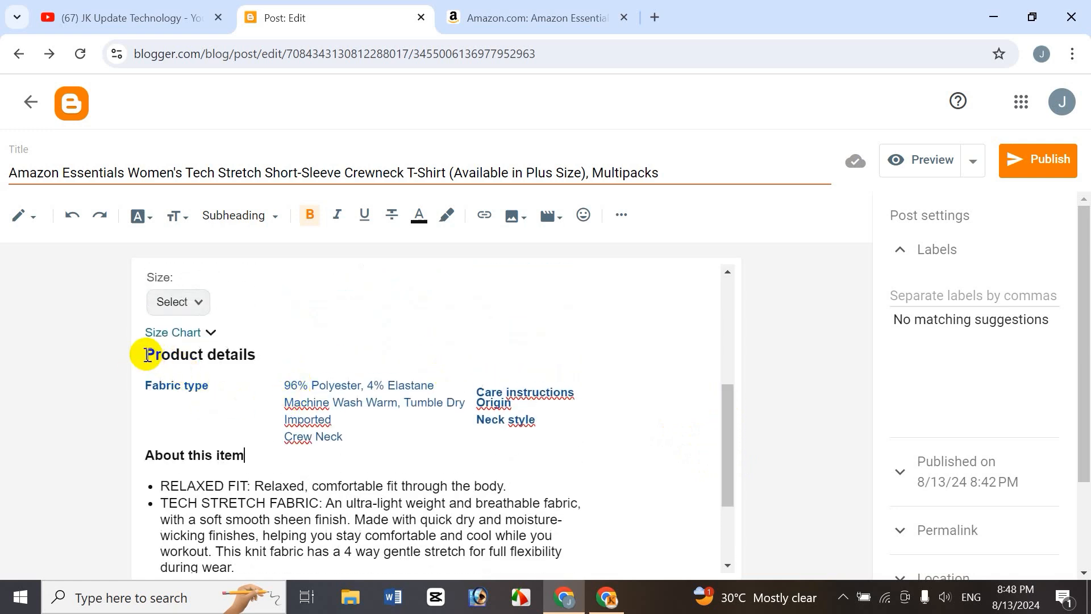
left_click_drag(147, 357, 261, 359)
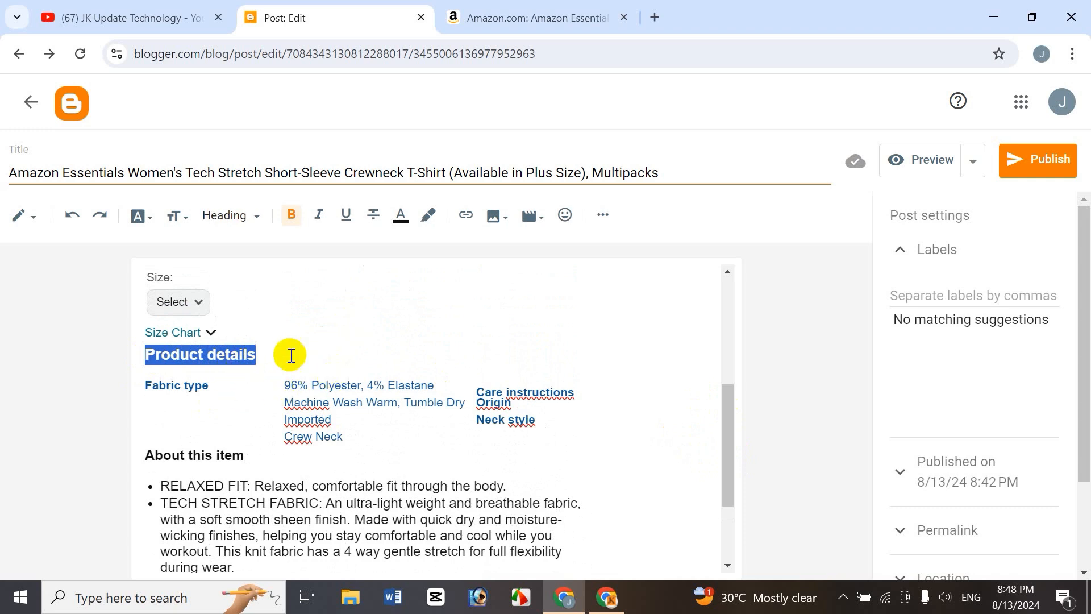
left_click(469, 216)
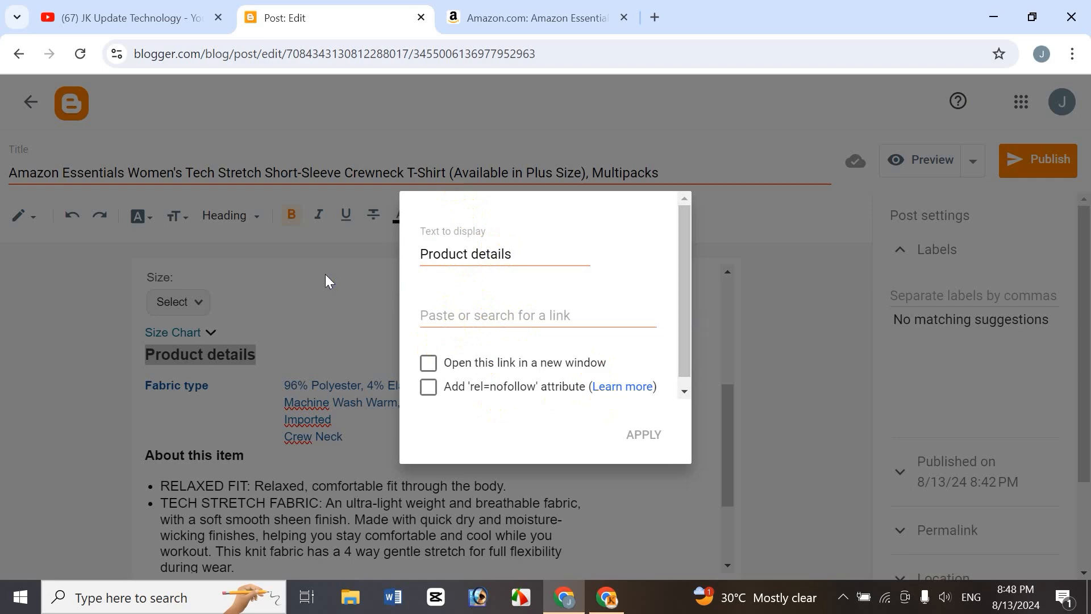
left_click(314, 319)
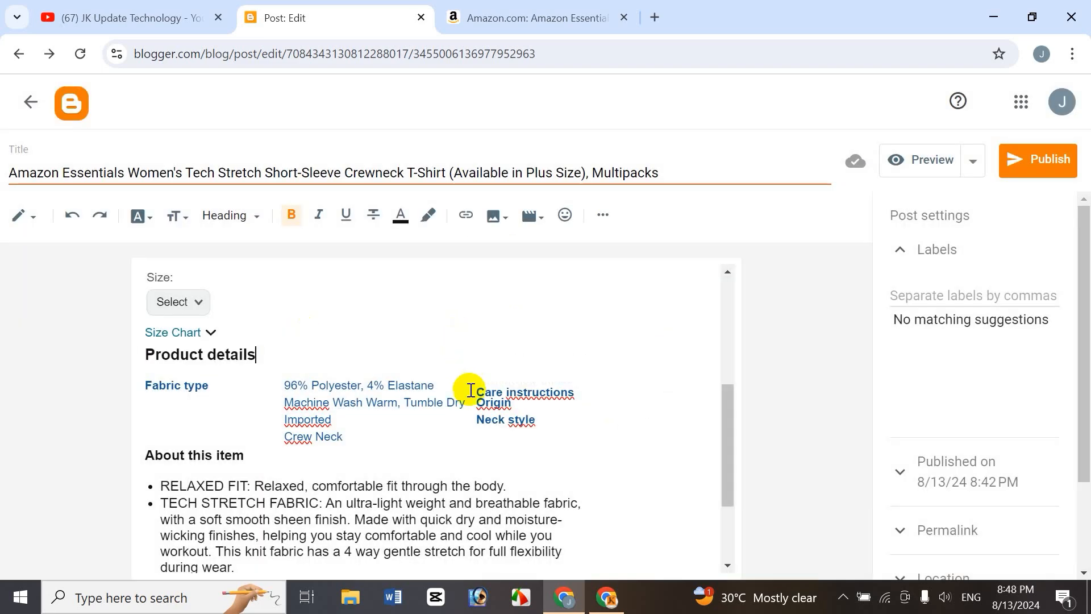
Save the draft post and return to the posts list.
left_click(973, 165)
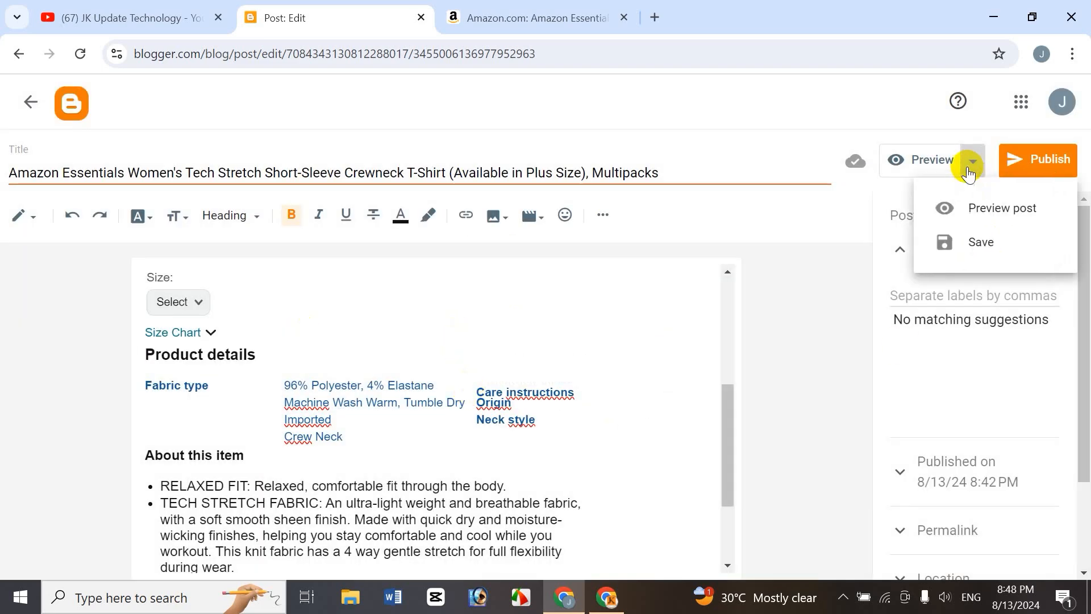
left_click(974, 239)
left_click(30, 92)
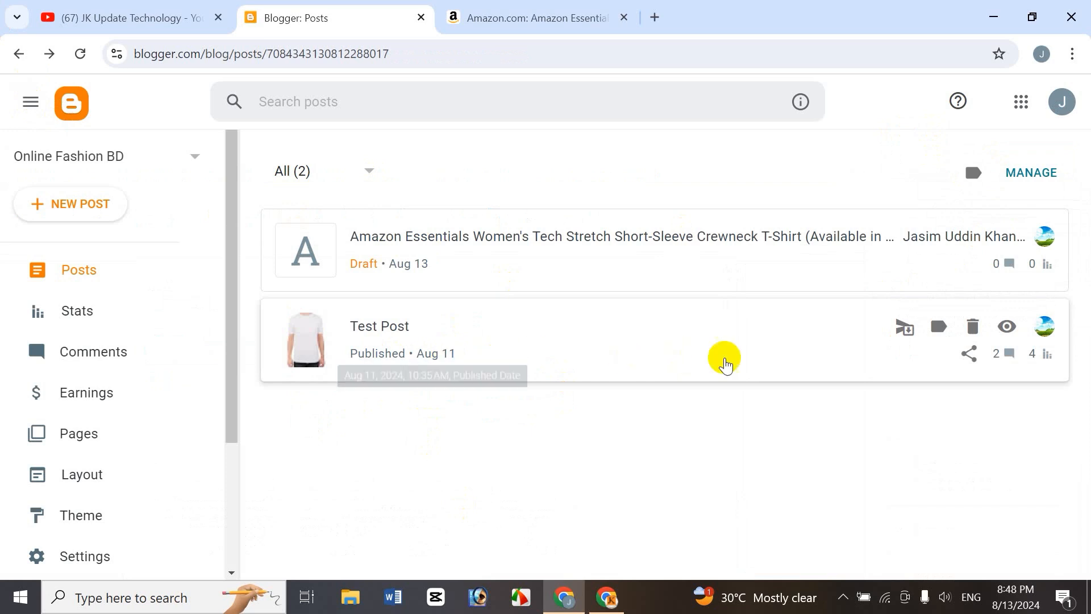
right_click(1006, 335)
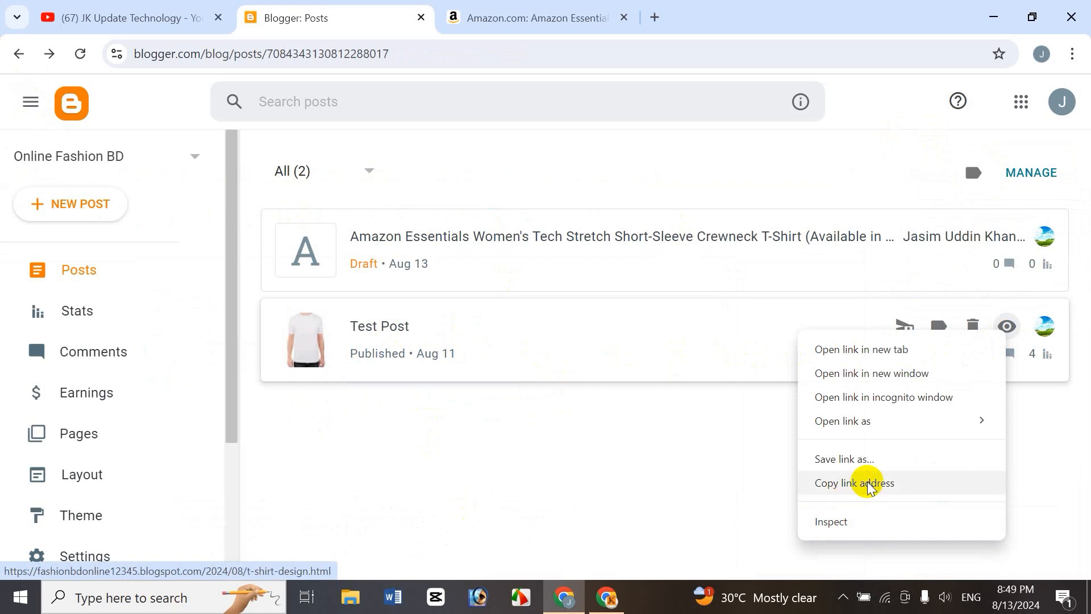
left_click(708, 458)
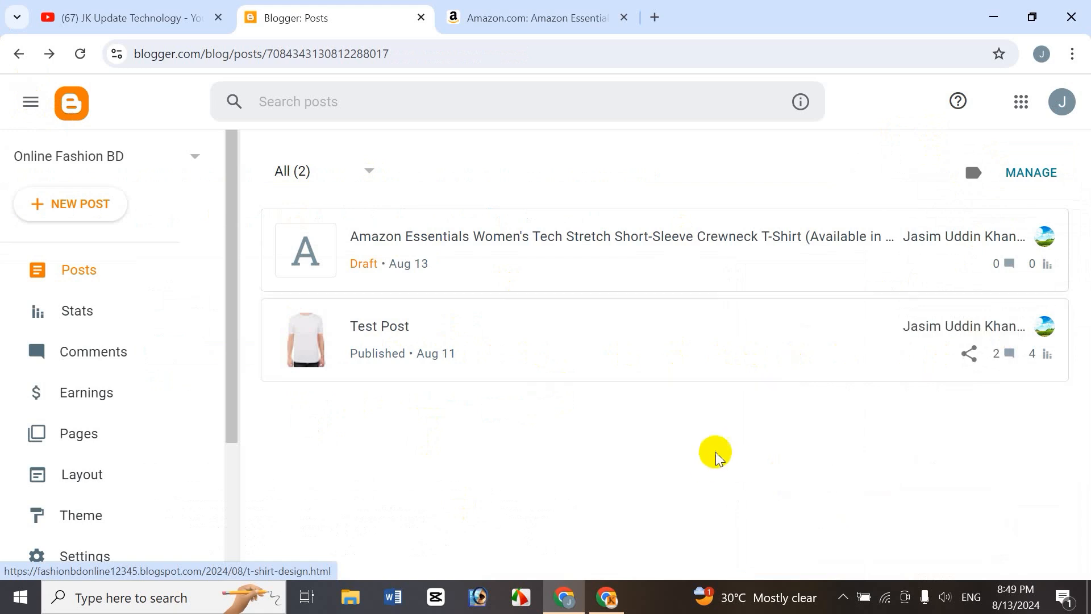
left_click(970, 354)
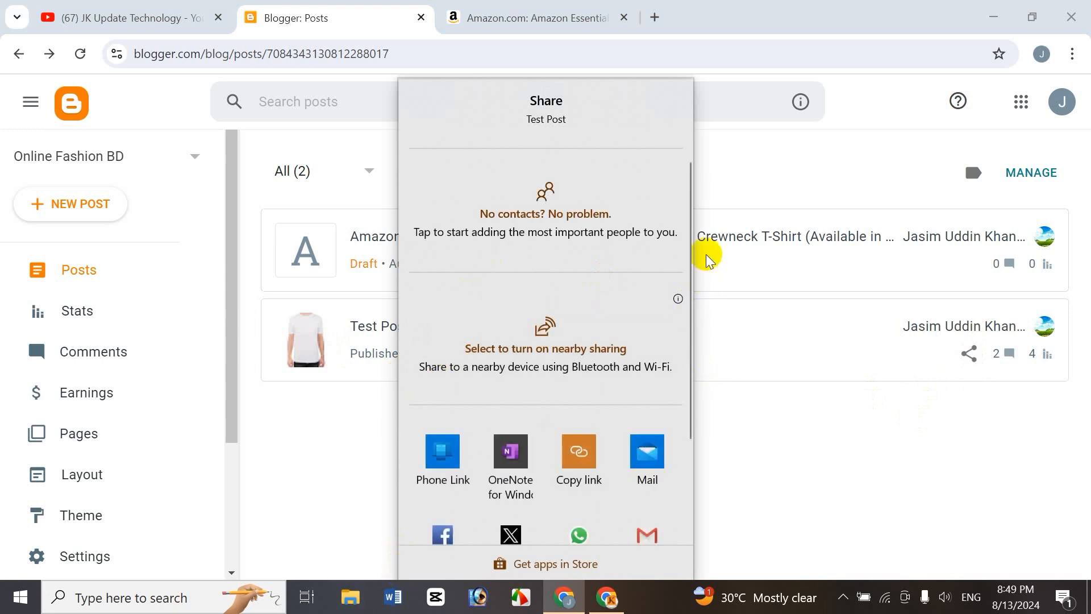
left_click_drag(694, 223, 724, 356)
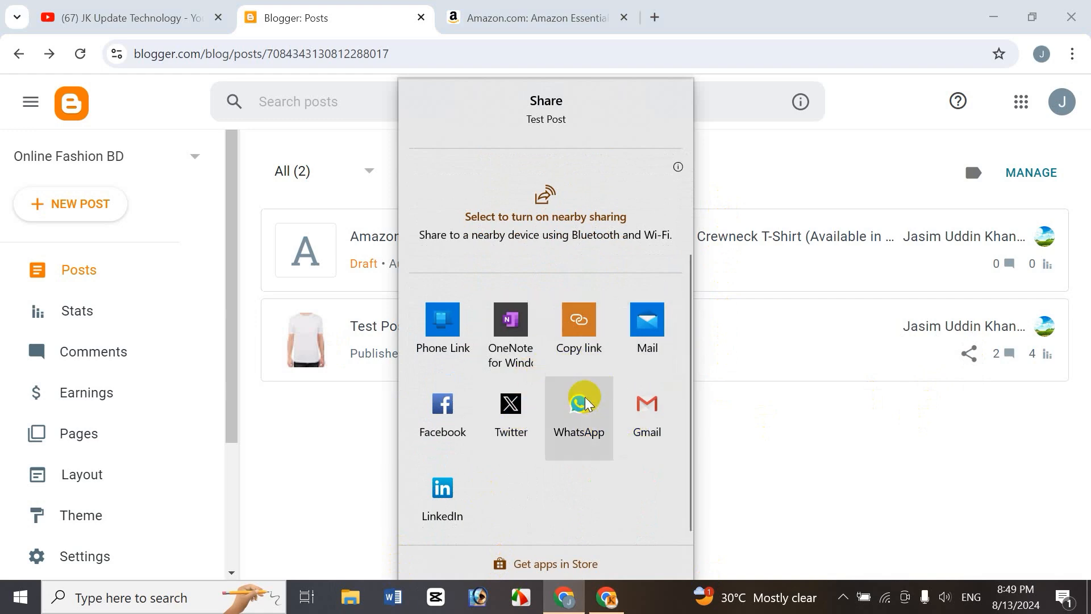
left_click(714, 485)
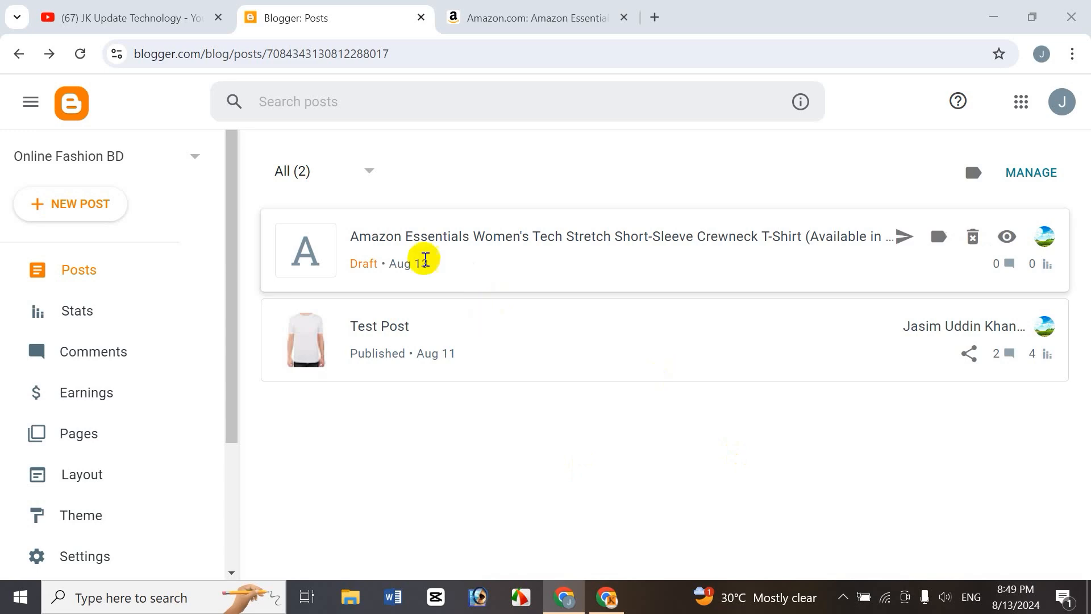
Open the draft post and link the Product details heading to the pasted t-shirt-design.html blog post URL.
left_click(413, 234)
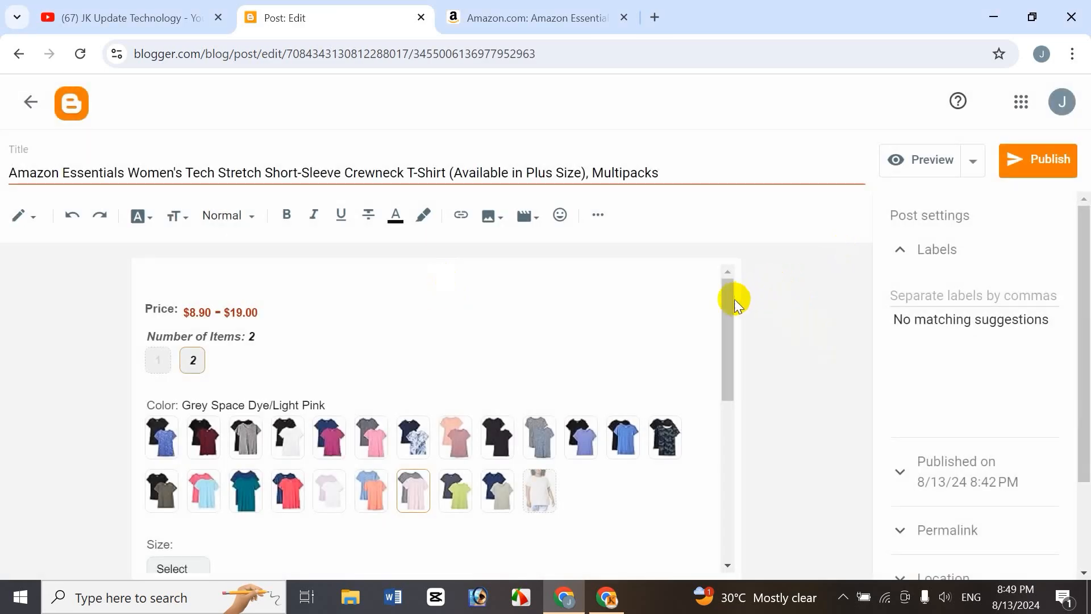
left_click_drag(735, 299, 721, 417)
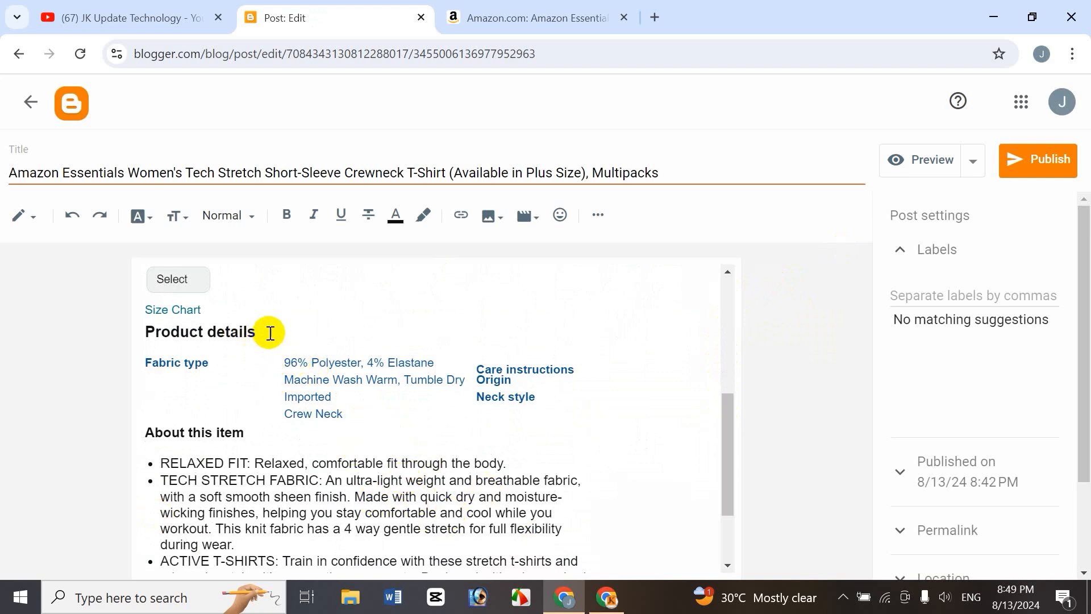
left_click_drag(271, 334, 134, 327)
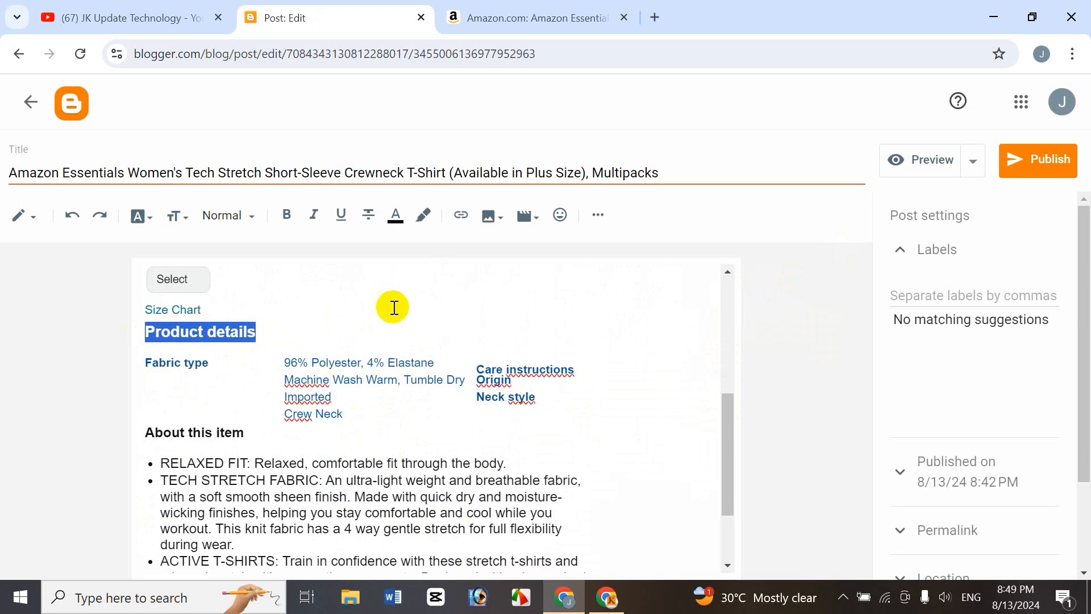
left_click(461, 216)
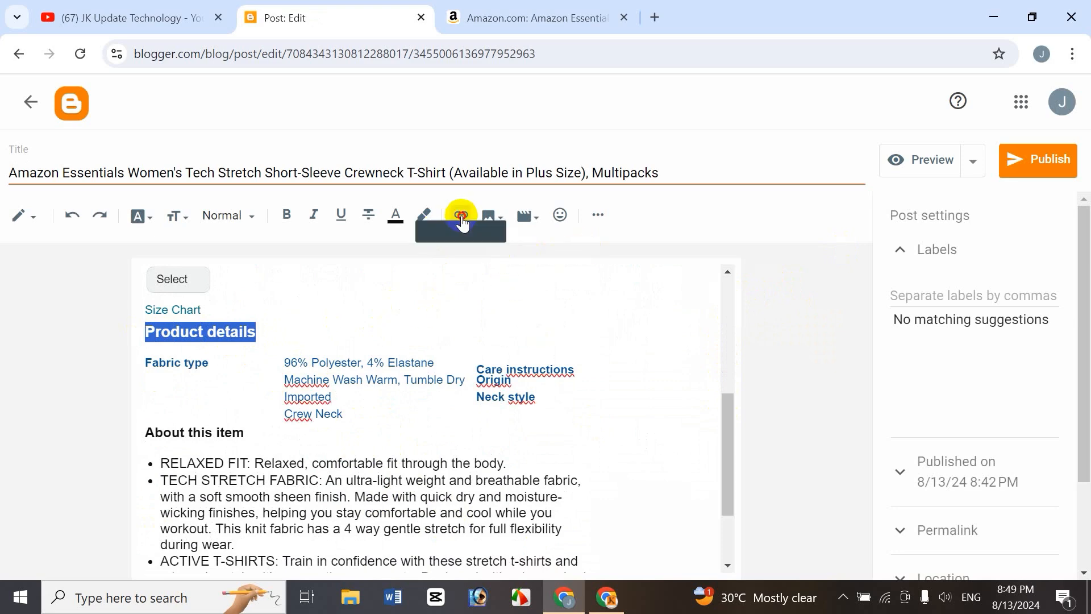
left_click(472, 322)
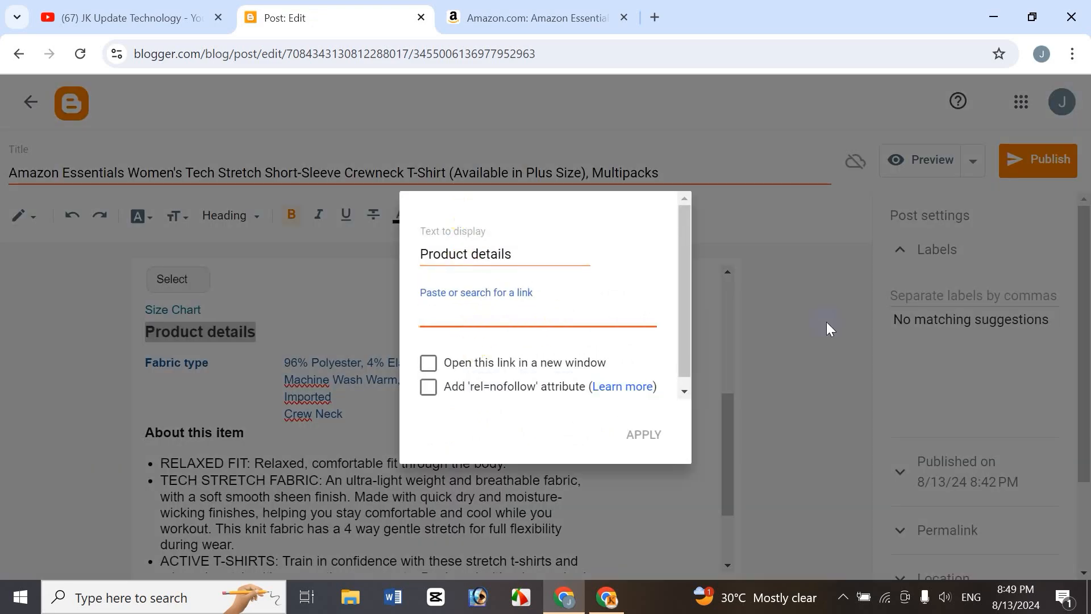
key("ctrl+v")
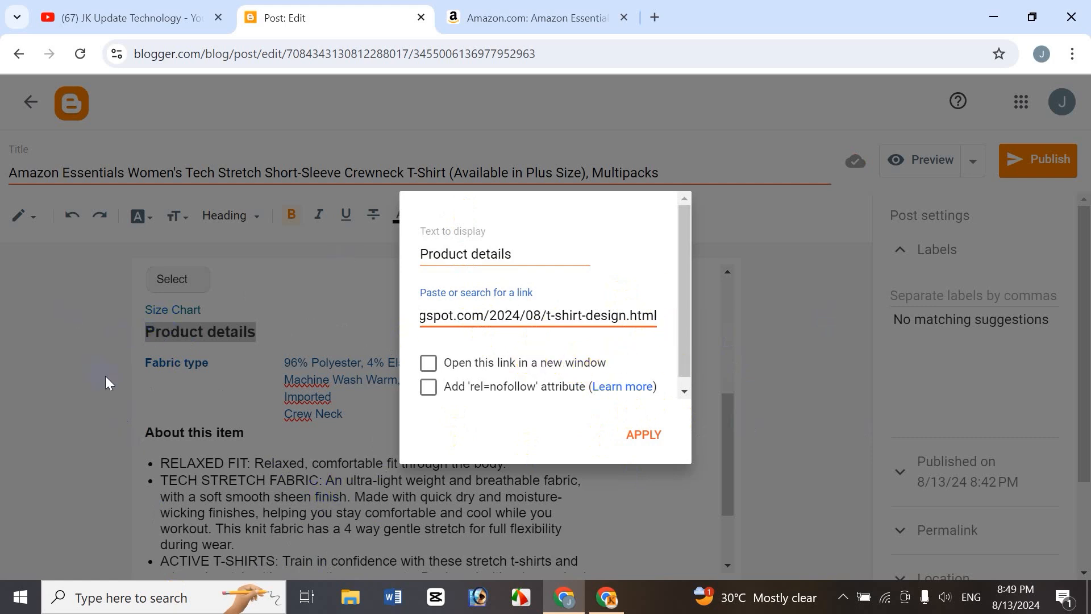
left_click(637, 437)
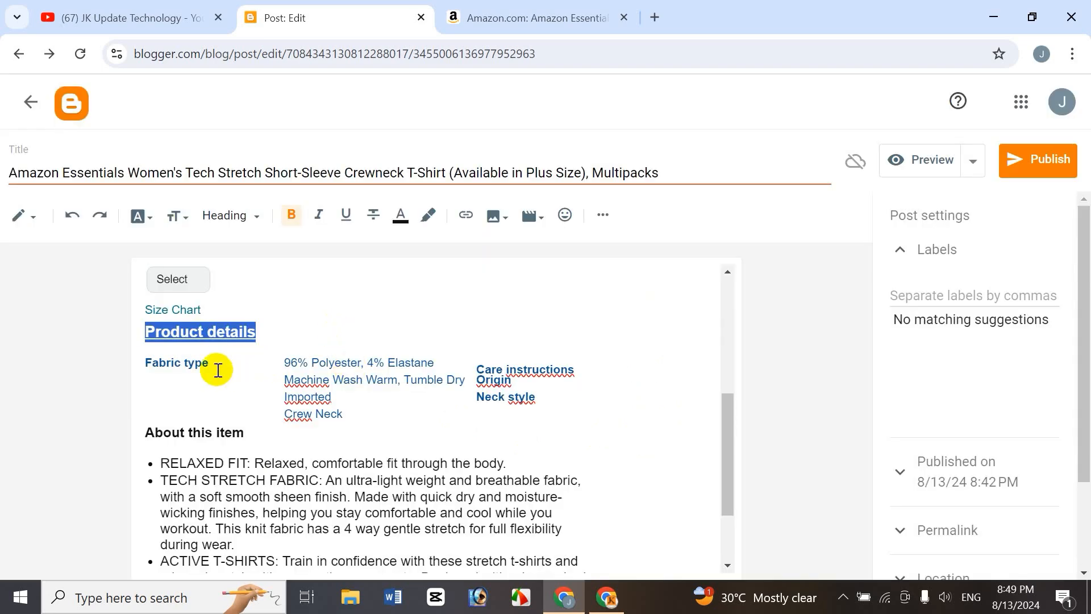
Link the words "stretch t-shirts" in the ACTIVE T-SHIRTS bullet to the Amazon product page URL, opening in a new window.
left_click(221, 333)
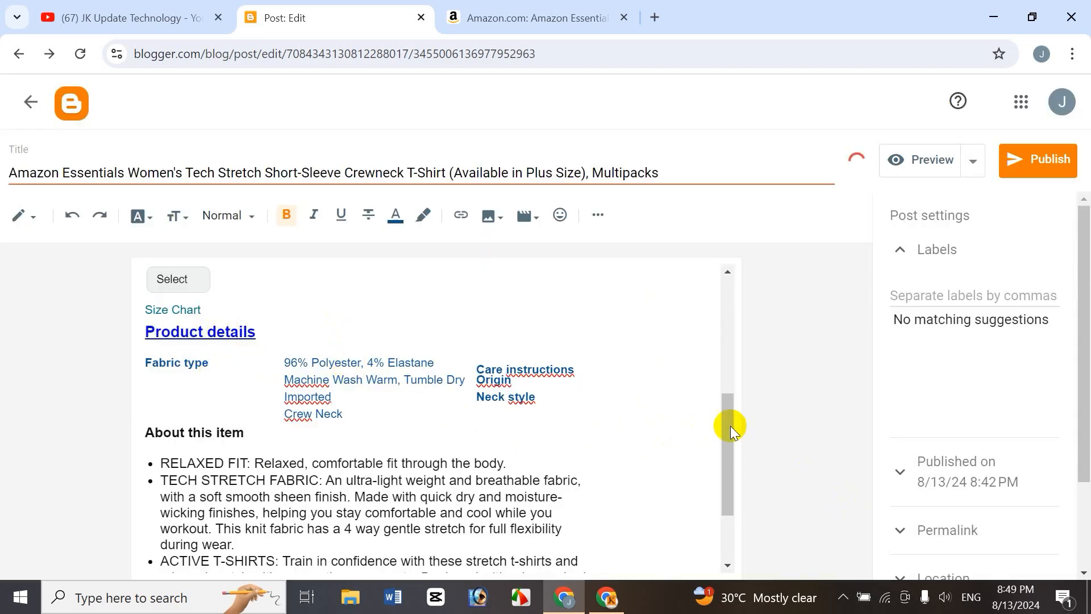
left_click_drag(725, 425, 744, 485)
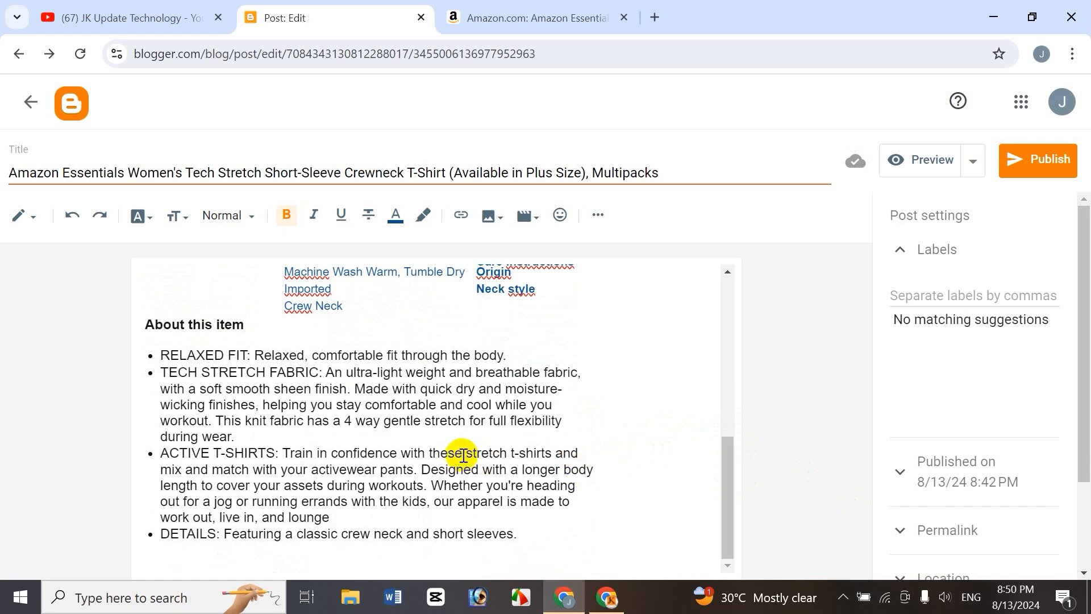
left_click_drag(466, 454, 562, 458)
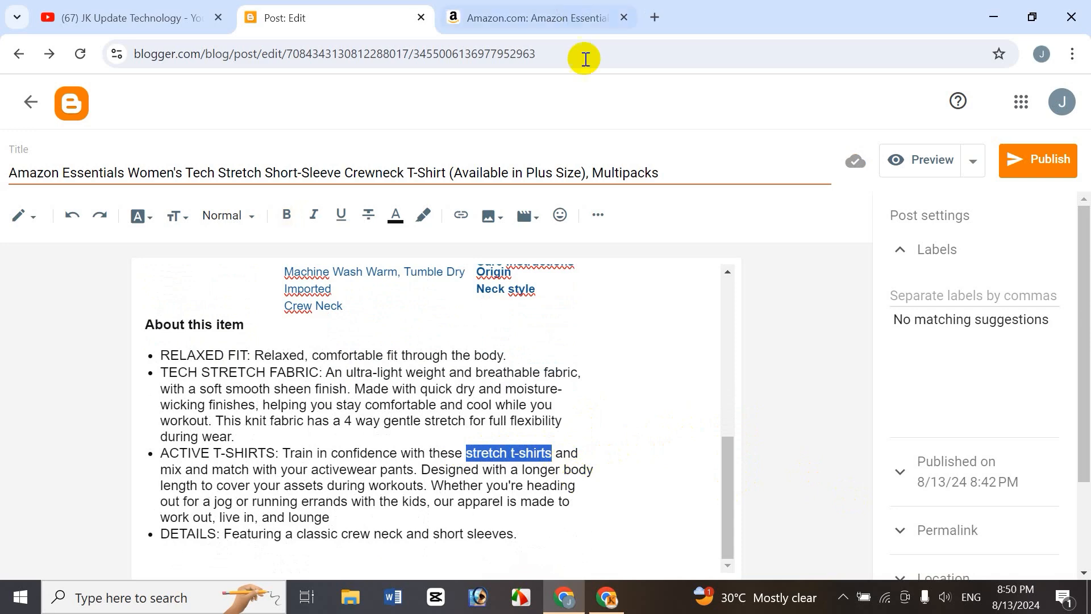
left_click(553, 20)
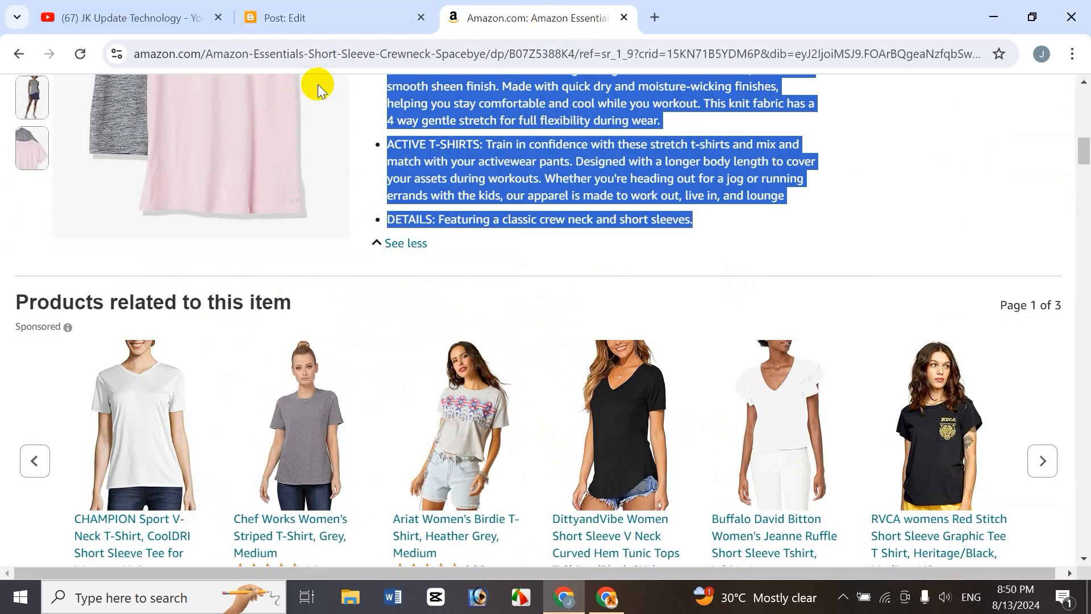
left_click(321, 55)
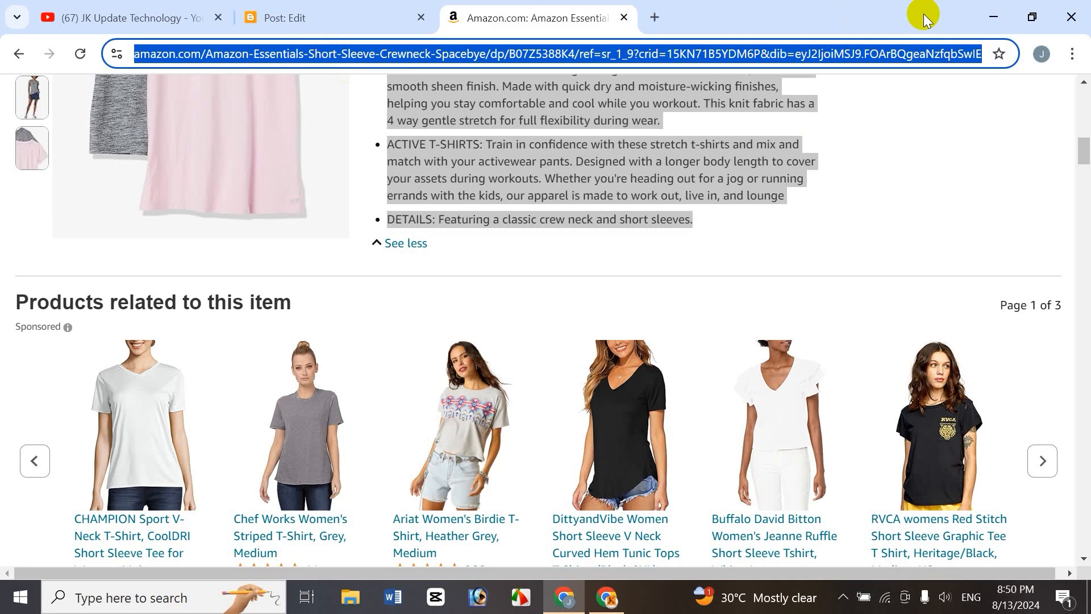
left_click(377, 17)
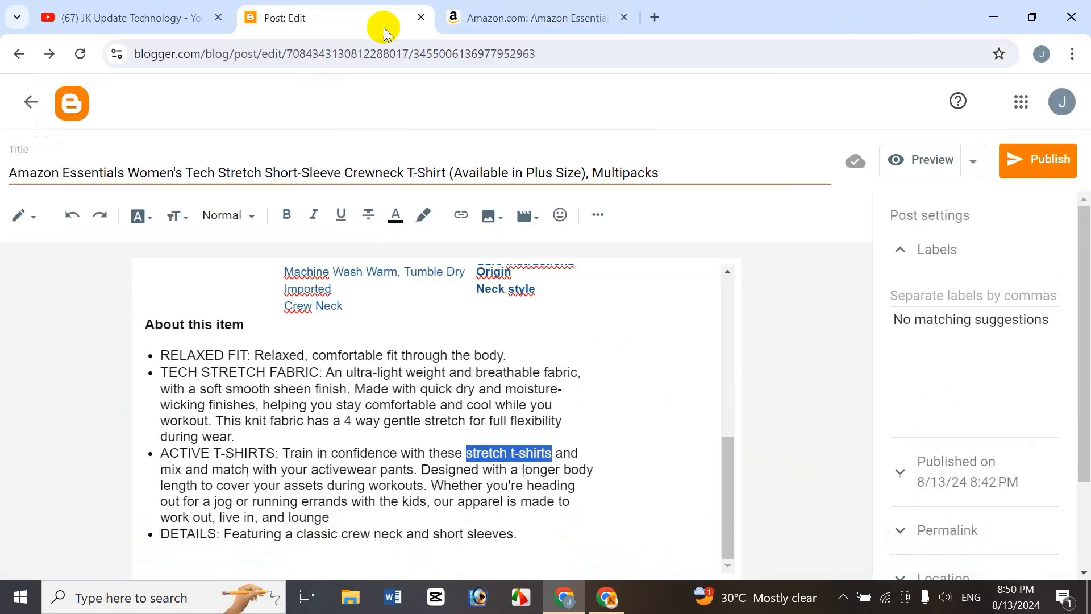
left_click(462, 218)
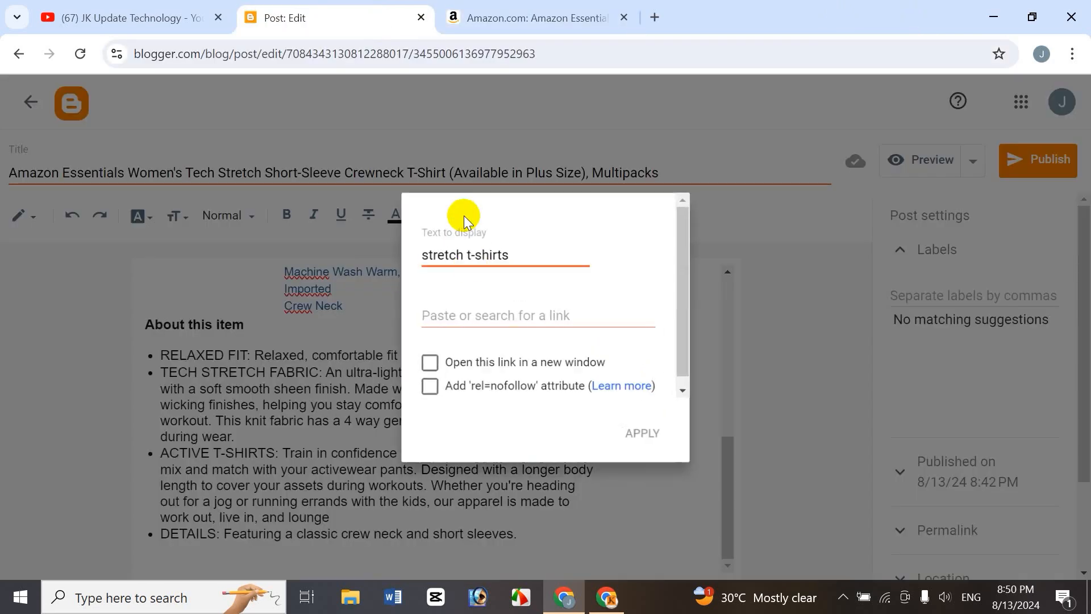
left_click(490, 314)
key("ctrl+v")
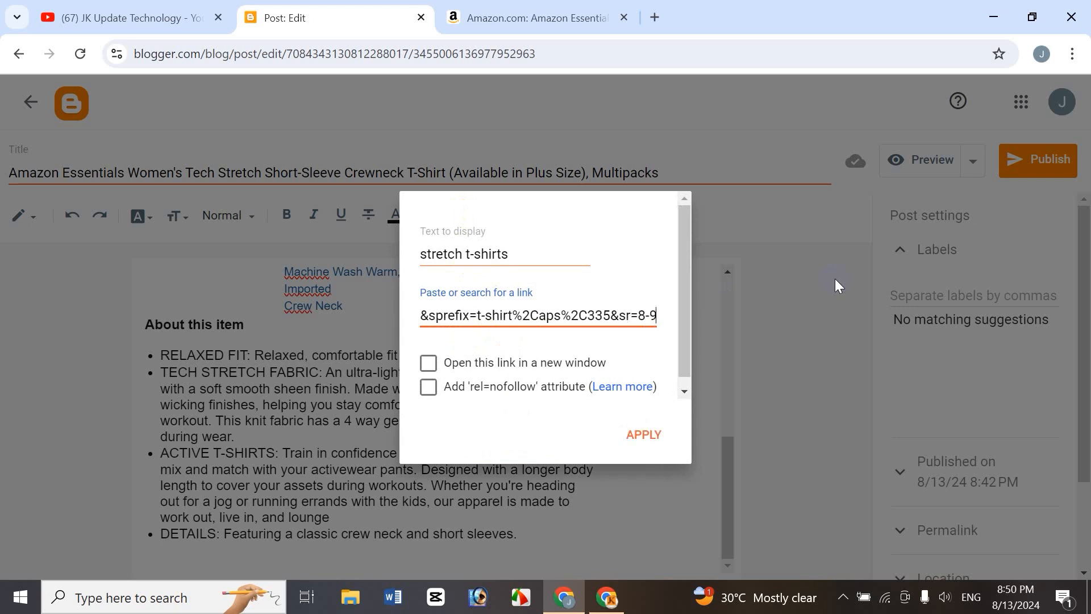
left_click(436, 368)
left_click(641, 434)
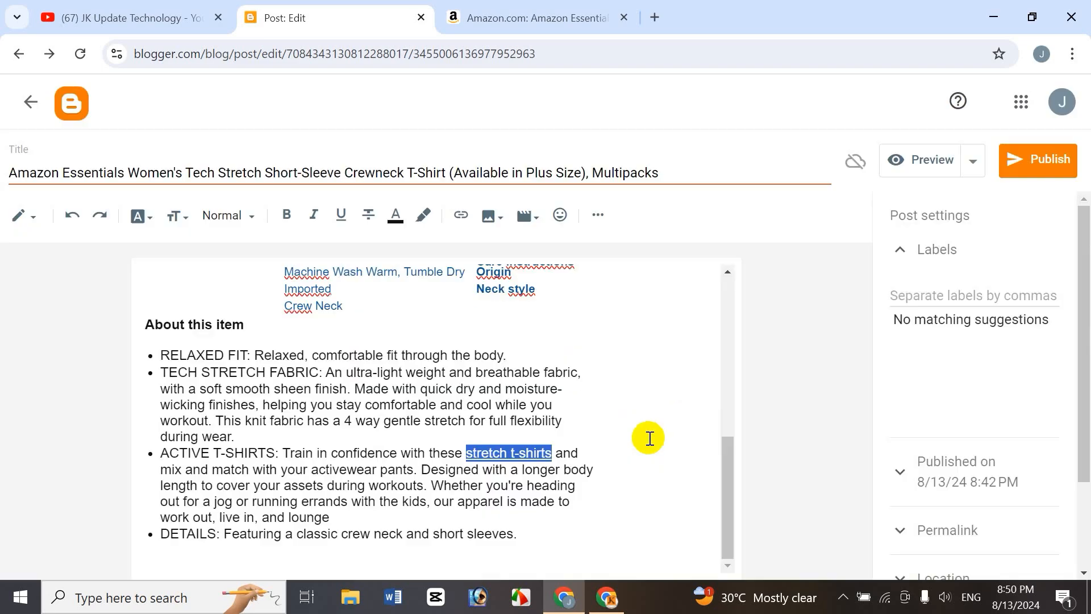
left_click(397, 453)
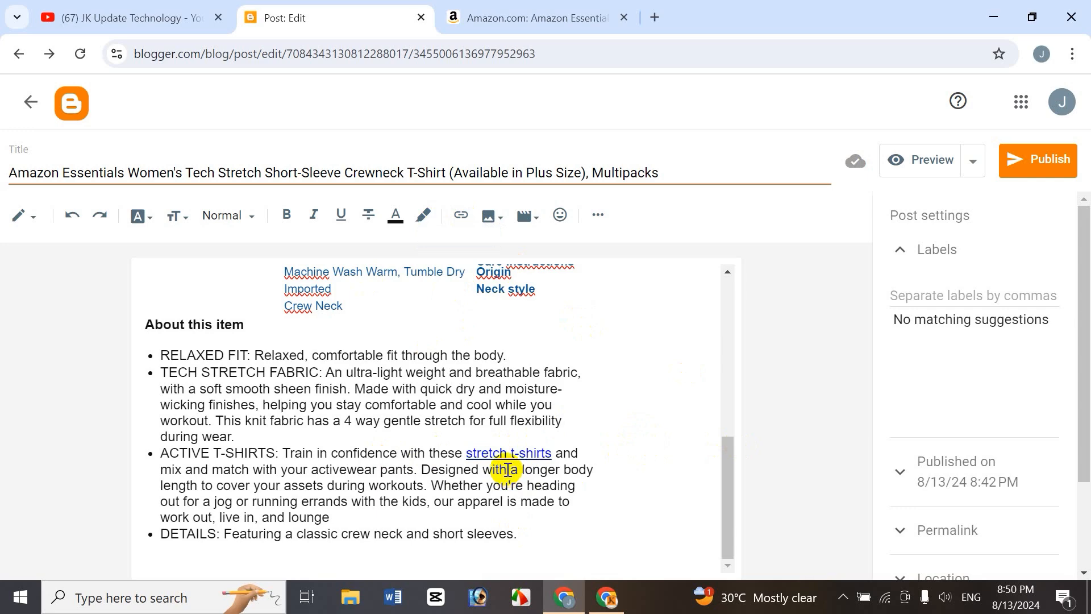
Insert two blank lines above the About this item heading.
left_click_drag(736, 459, 719, 418)
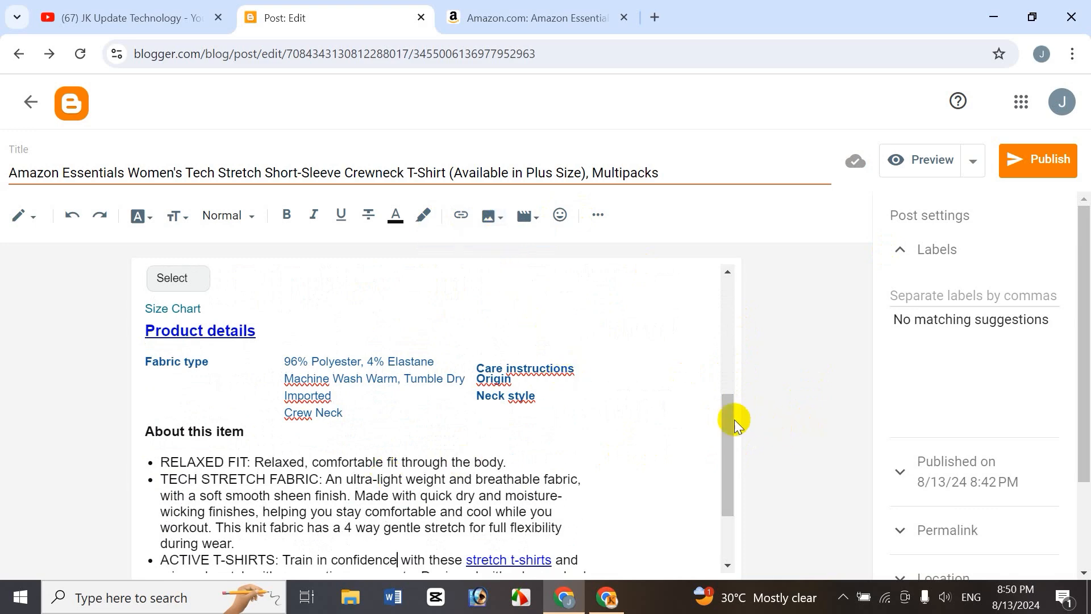
left_click_drag(726, 402, 740, 315)
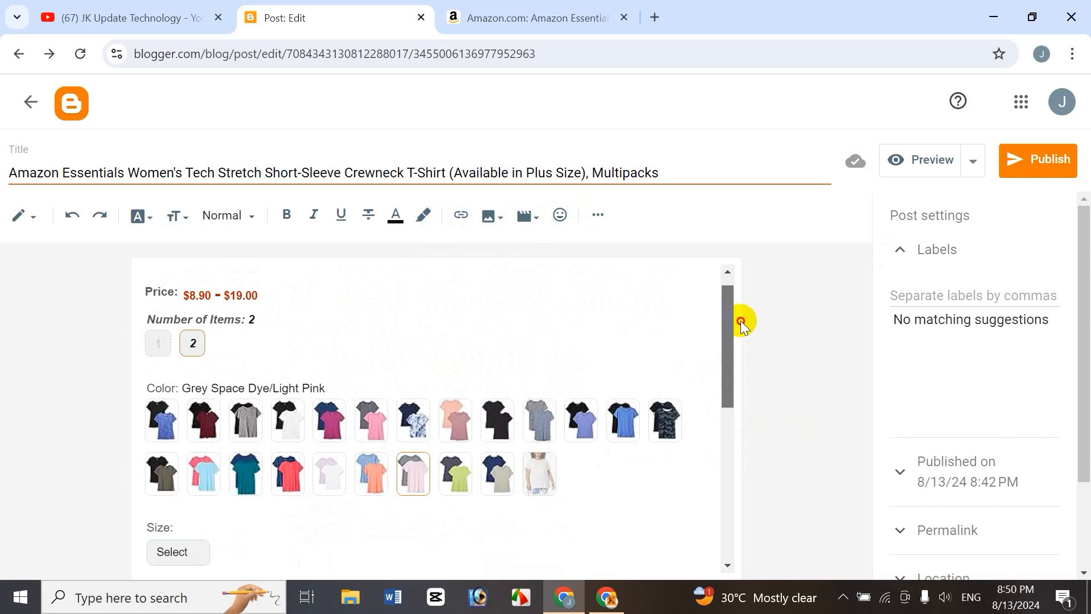
left_click_drag(741, 317, 745, 498)
scroll(811, 319, "up", 6)
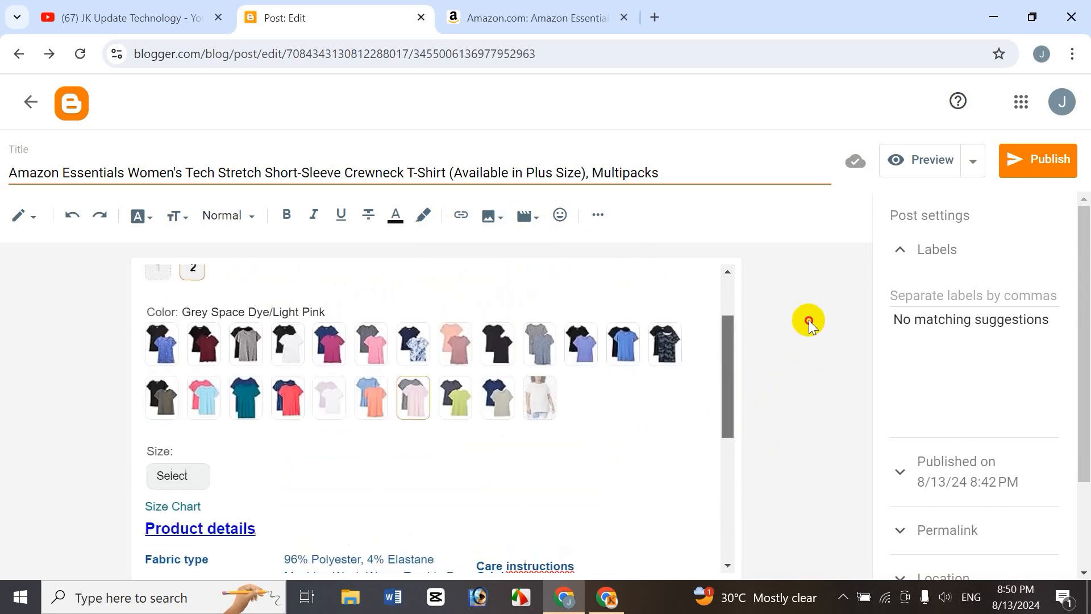
scroll(817, 324, "down", 2)
scroll(817, 409, "down", 2)
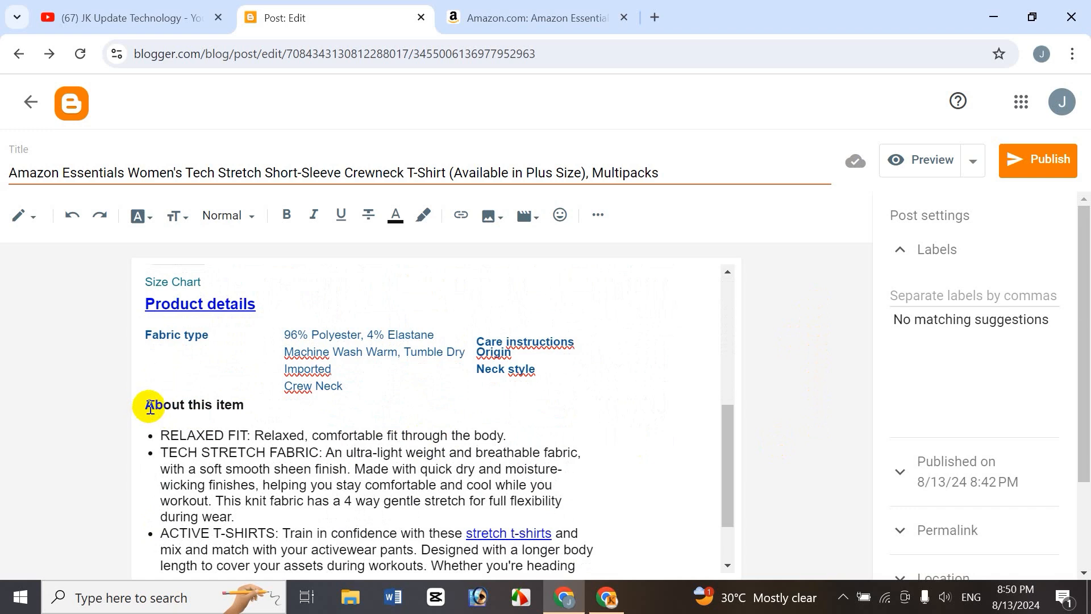
left_click(153, 405)
key("Return")
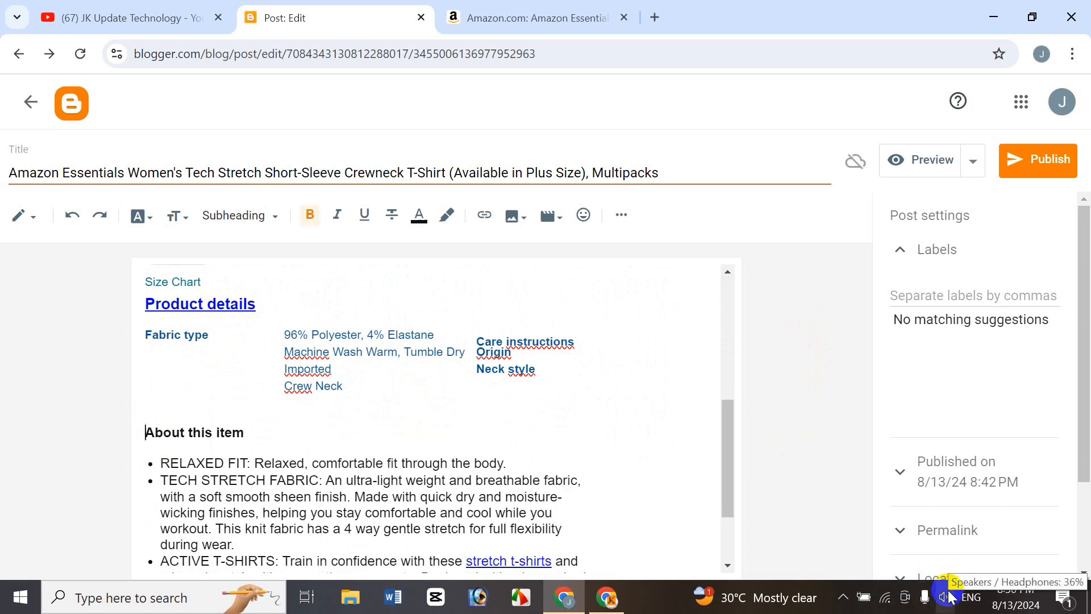
key("Return")
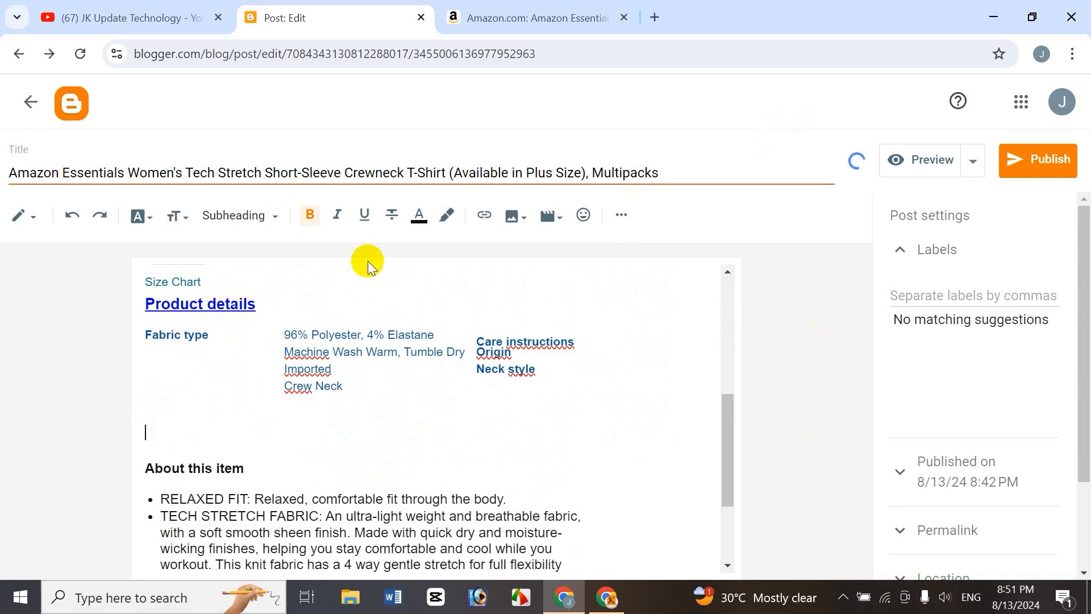
Center-align the new empty line above About this item.
left_click(622, 216)
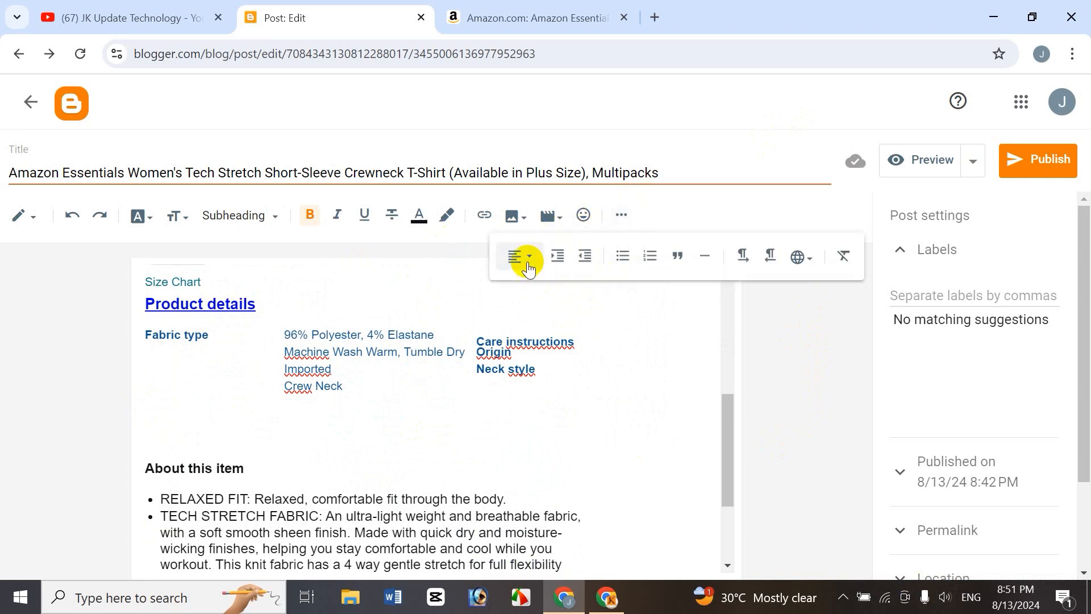
left_click(528, 266)
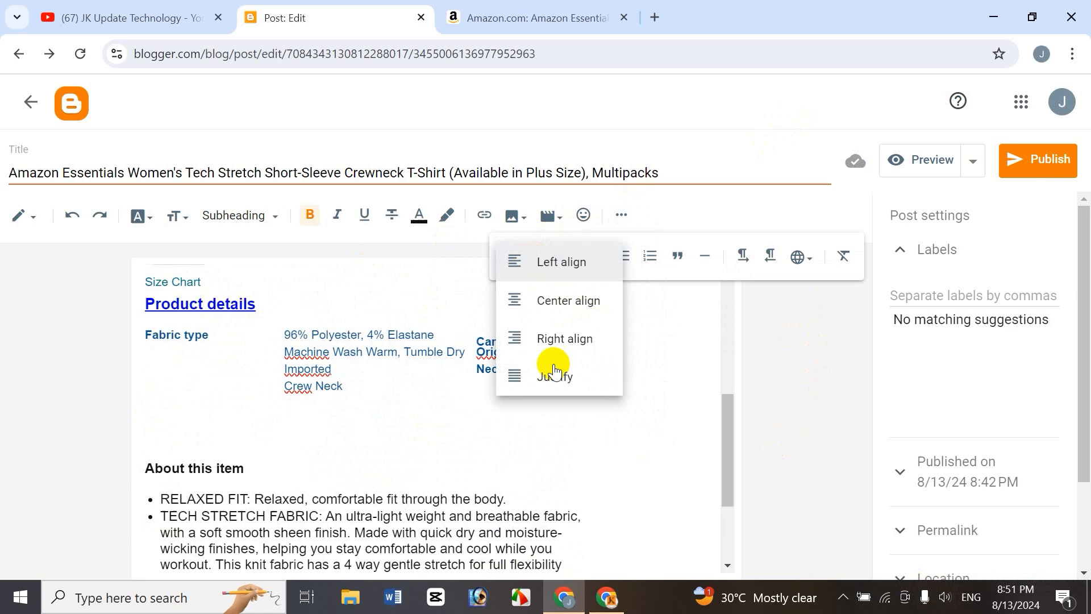
left_click(584, 304)
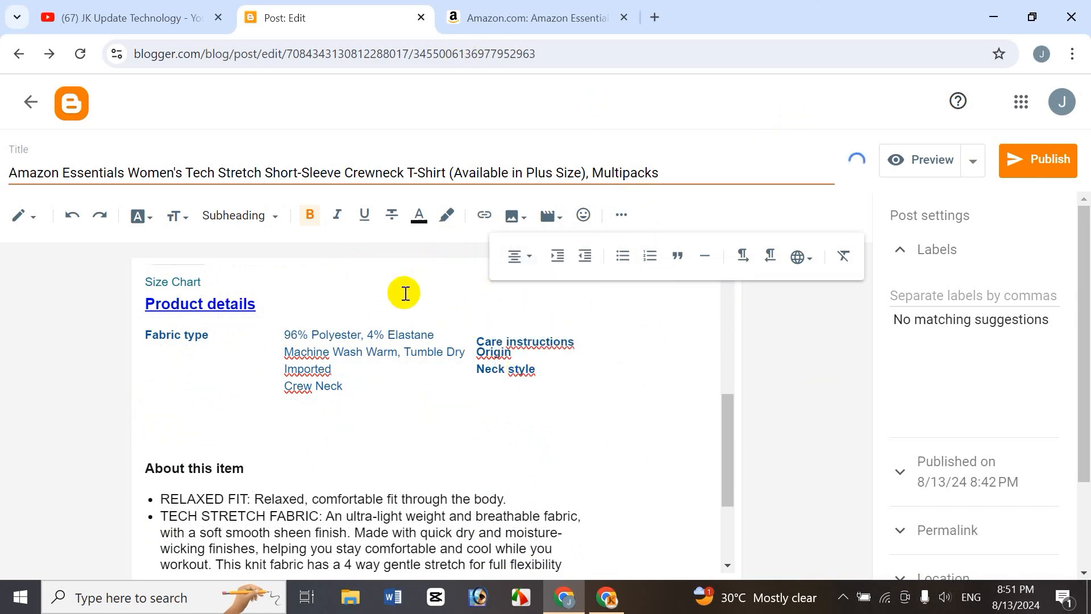
Save the Amazon product's main image to Documents as t-shirt woemn.jpg.
left_click(493, 16)
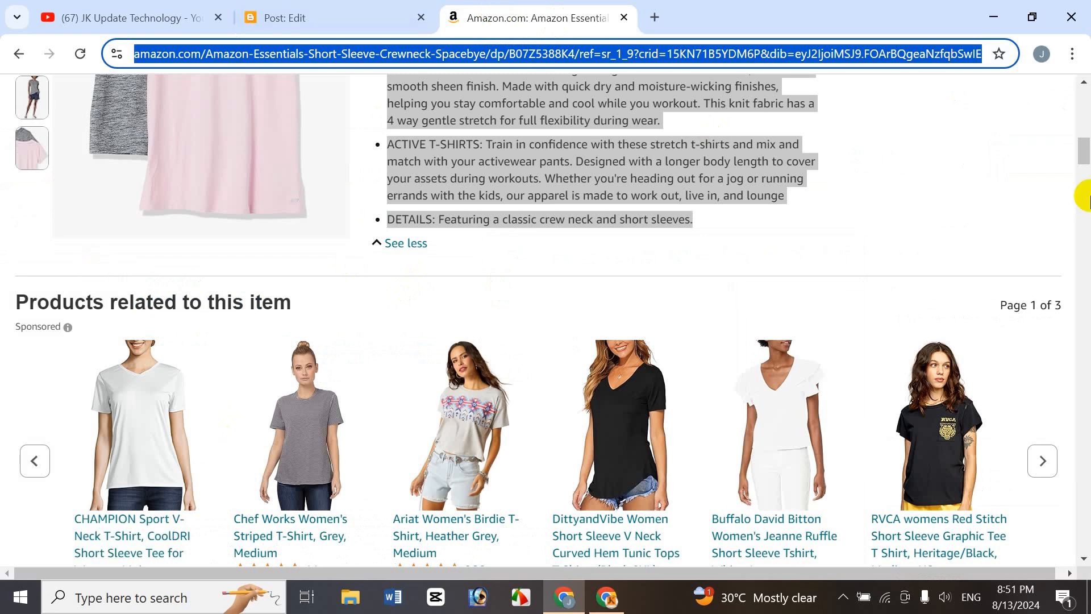
left_click(1080, 99)
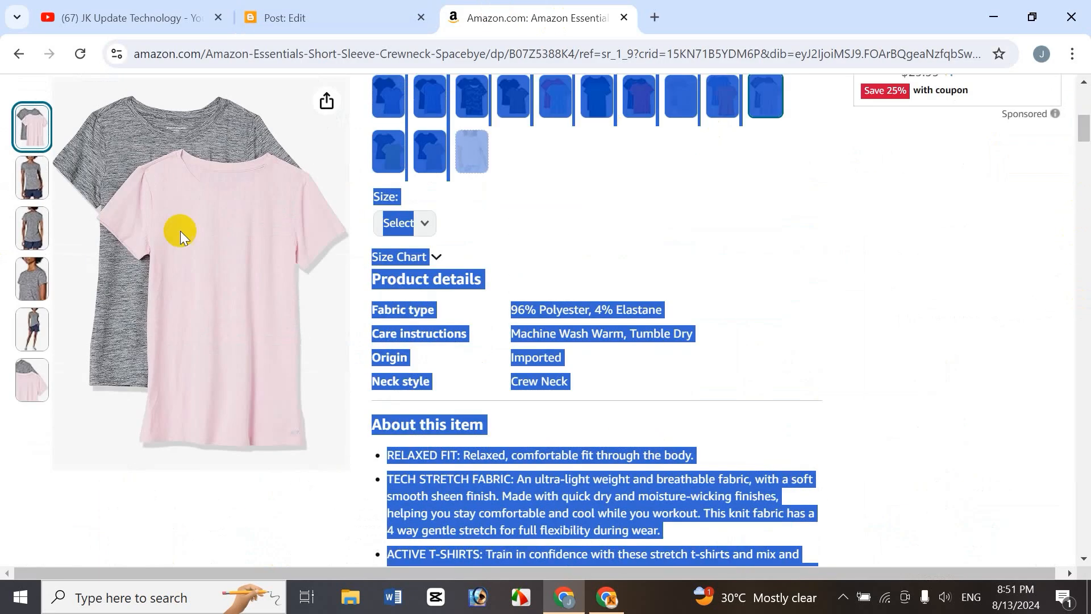
right_click(151, 196)
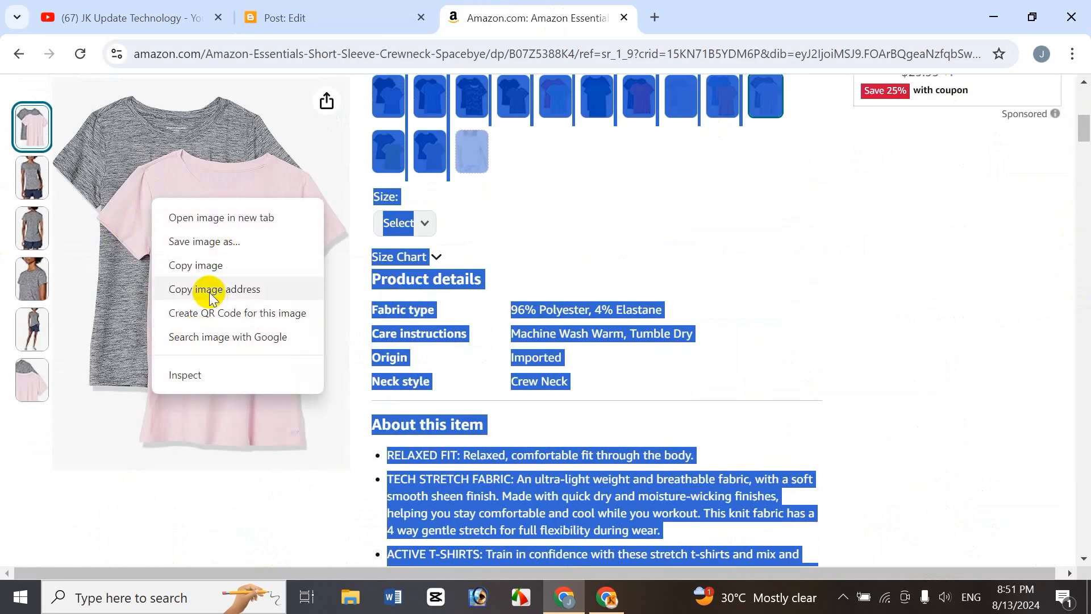
left_click(211, 241)
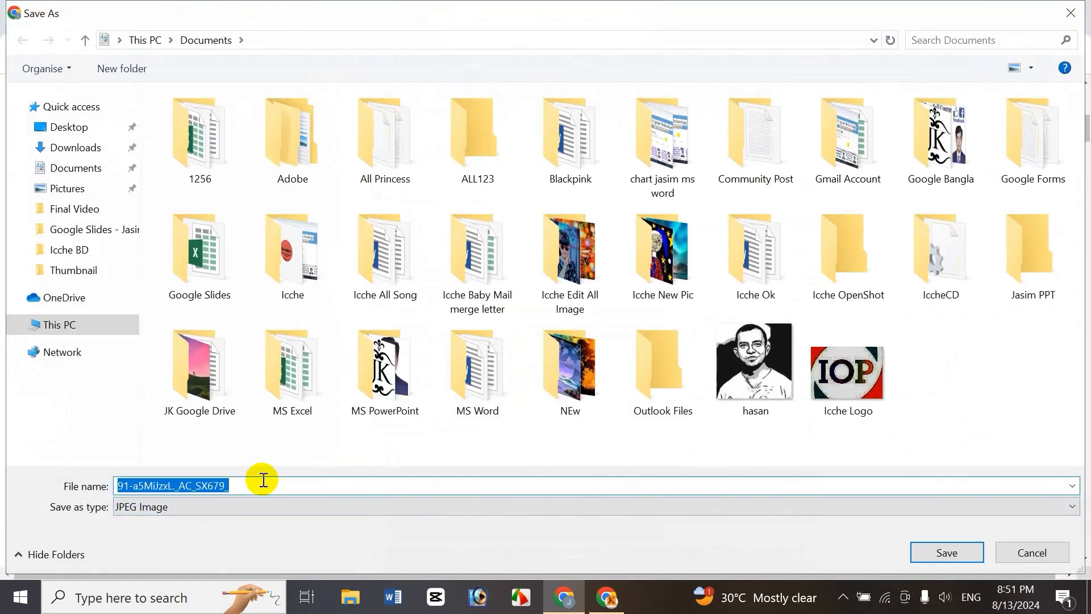
type("t")
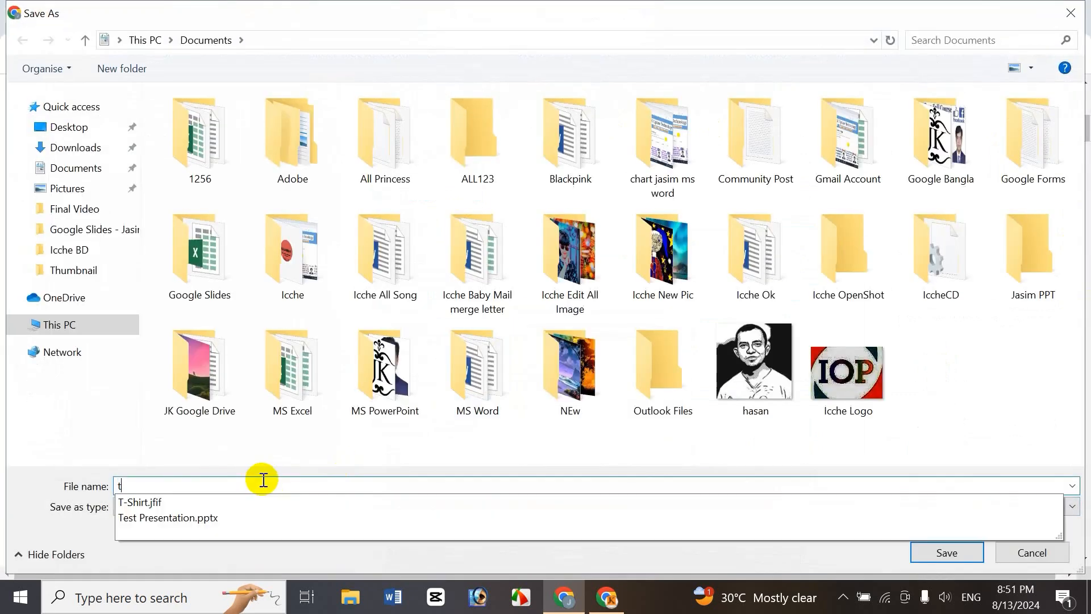
type("-shirt woemn")
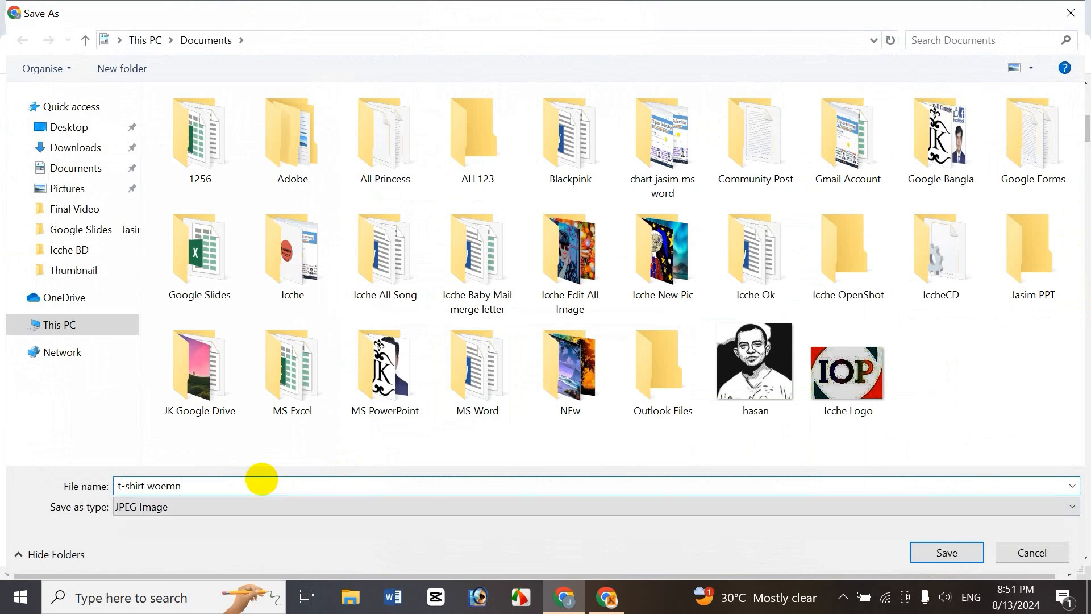
key("Return")
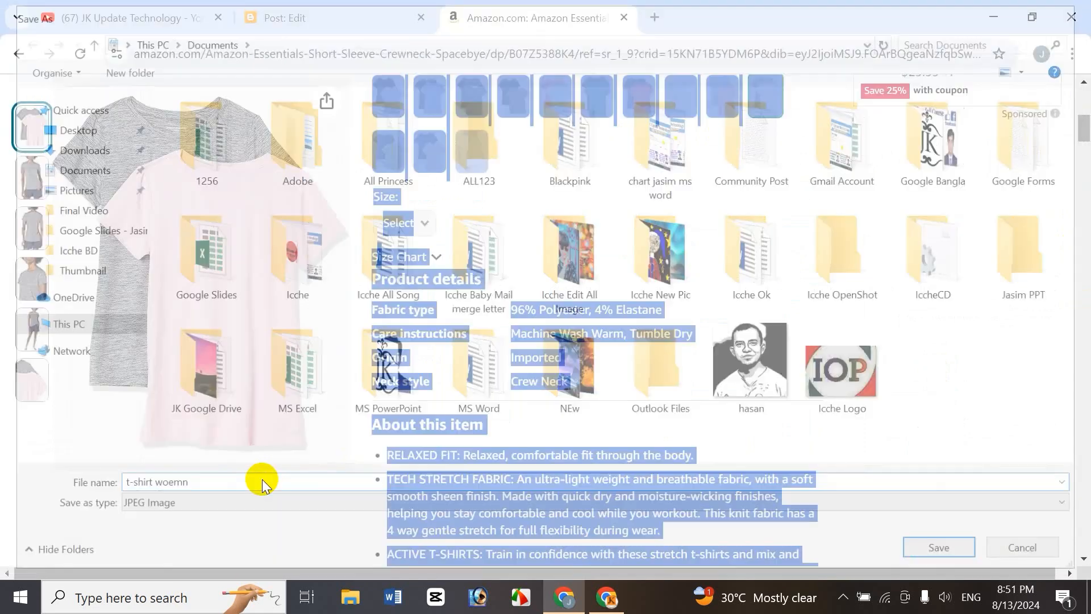
Return to the post editor tab and look through the Blogger album and By URL image insertion options.
left_click(287, 18)
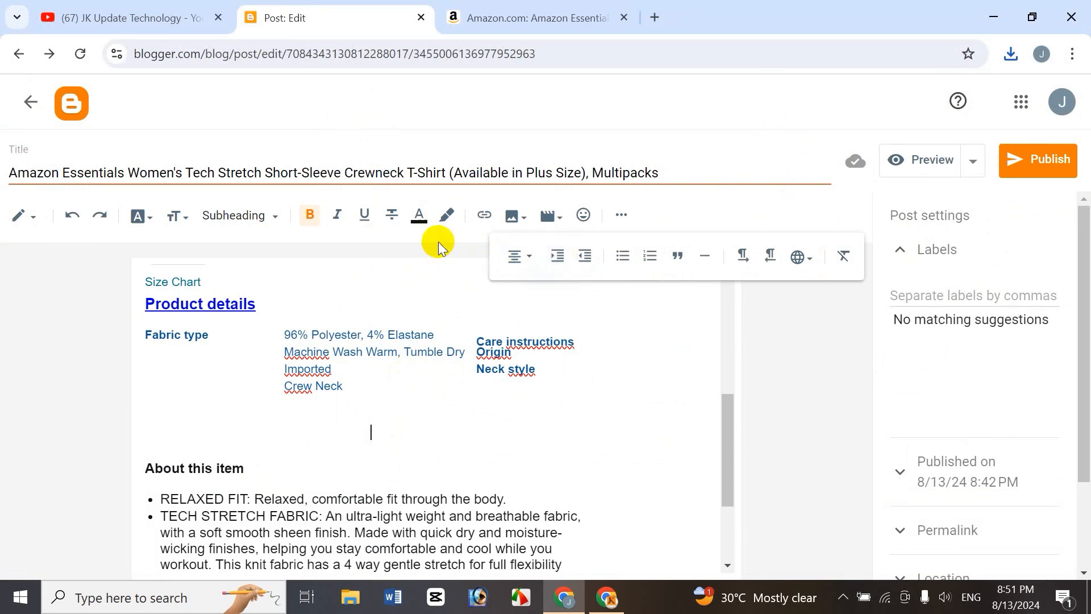
left_click(524, 221)
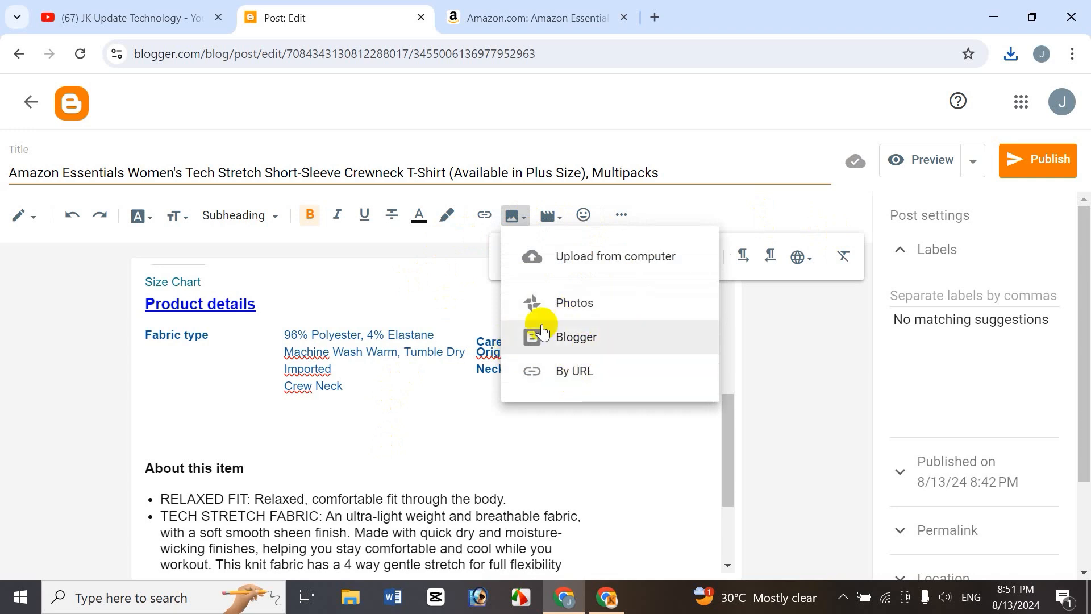
left_click(583, 335)
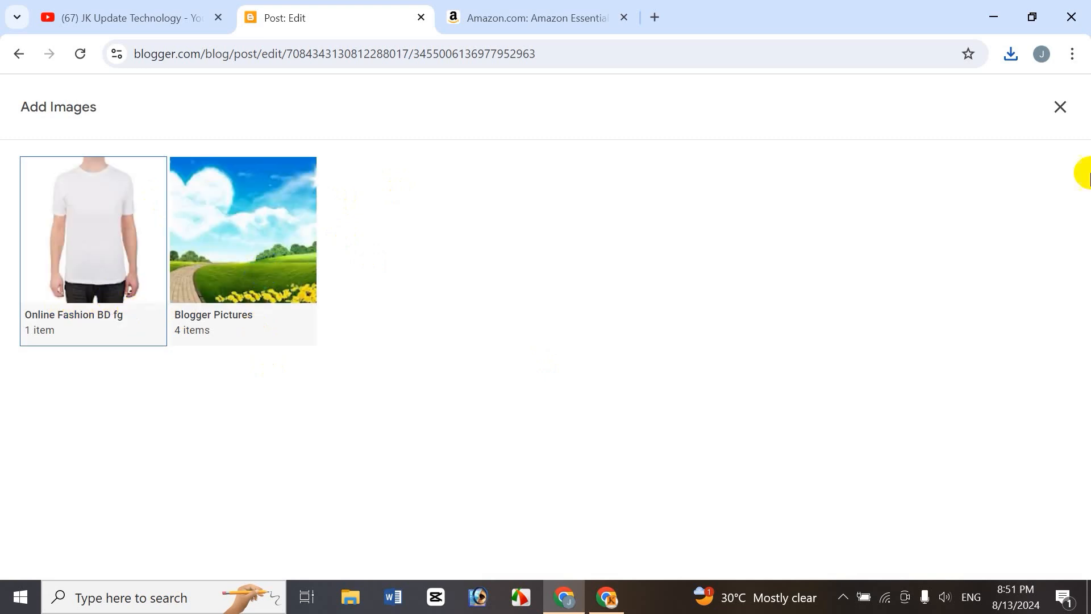
left_click(1062, 108)
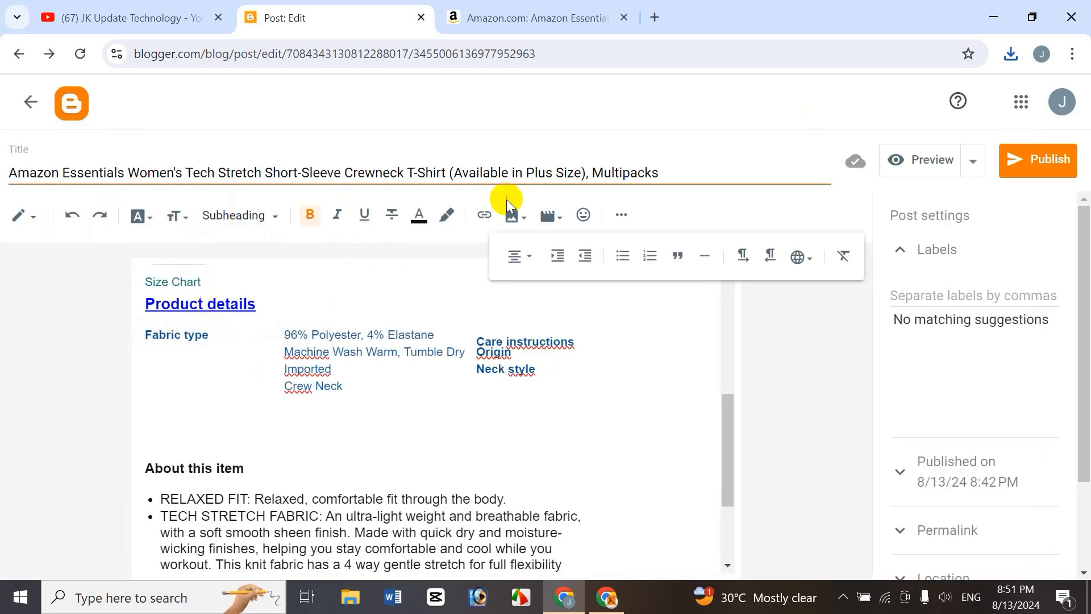
left_click(517, 216)
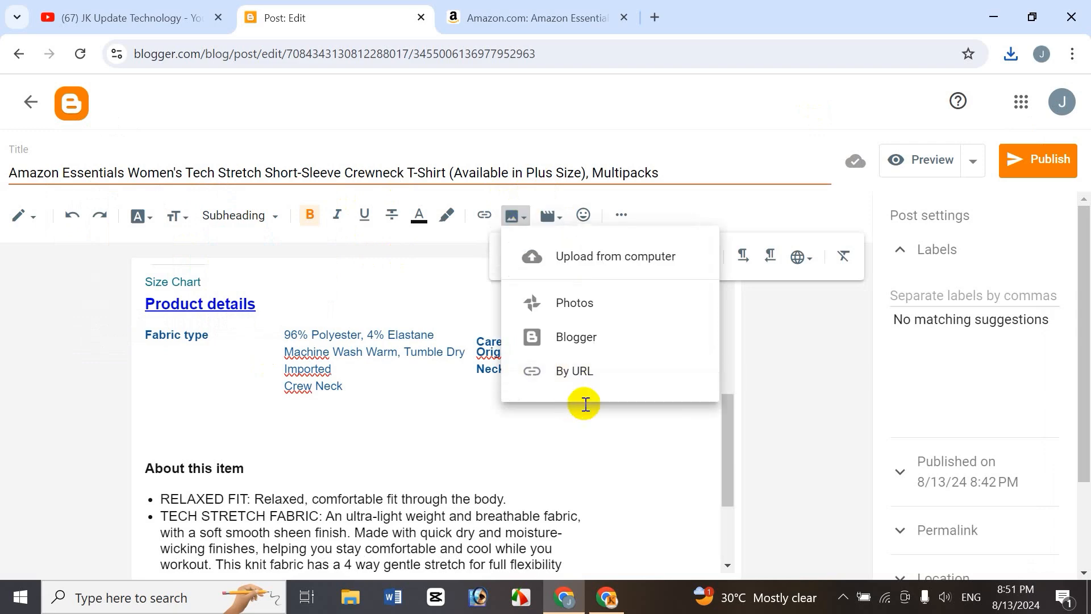
left_click(579, 382)
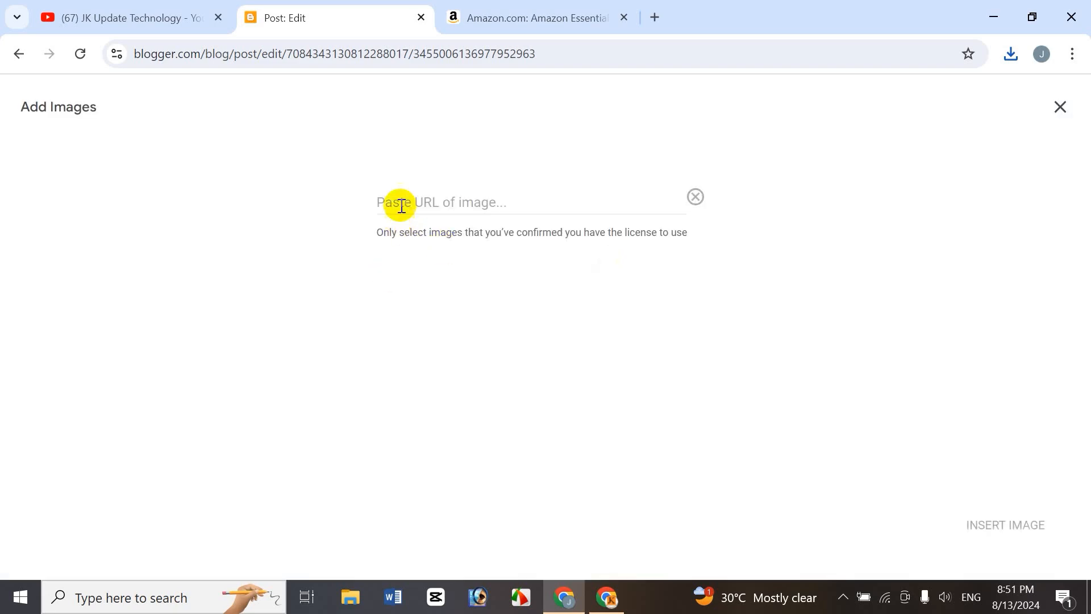
left_click(1060, 107)
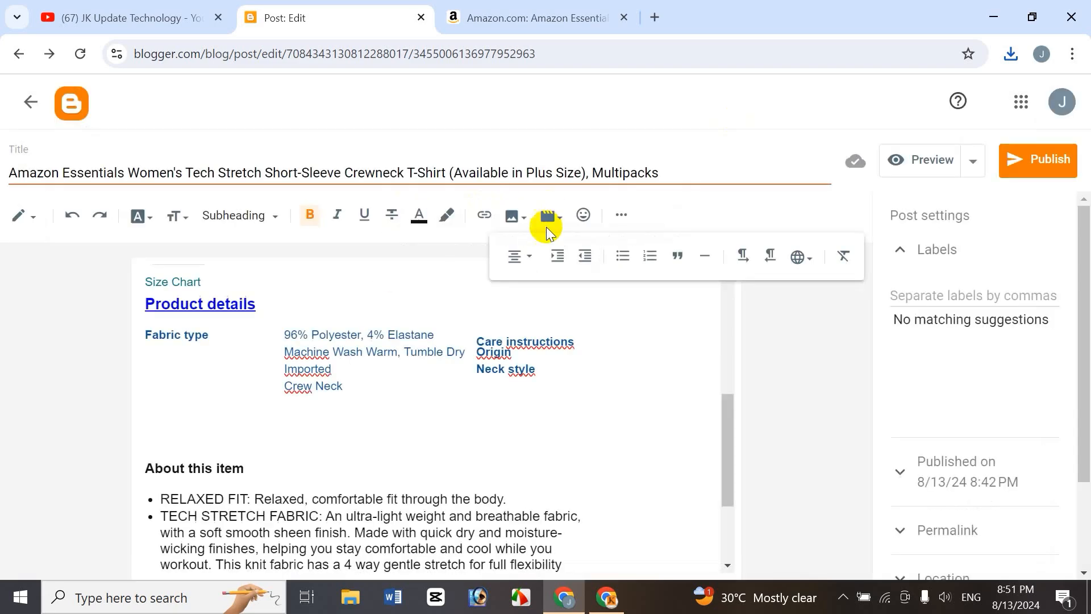
Upload t-shirt woemn from Documents as an image on the empty line above About this item.
left_click(520, 219)
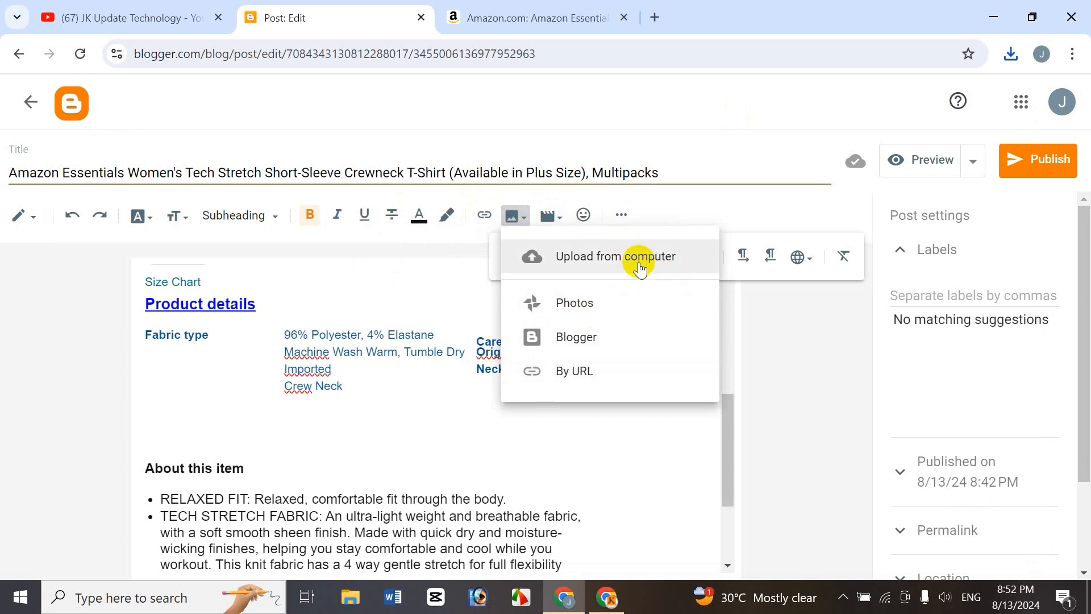
left_click(638, 262)
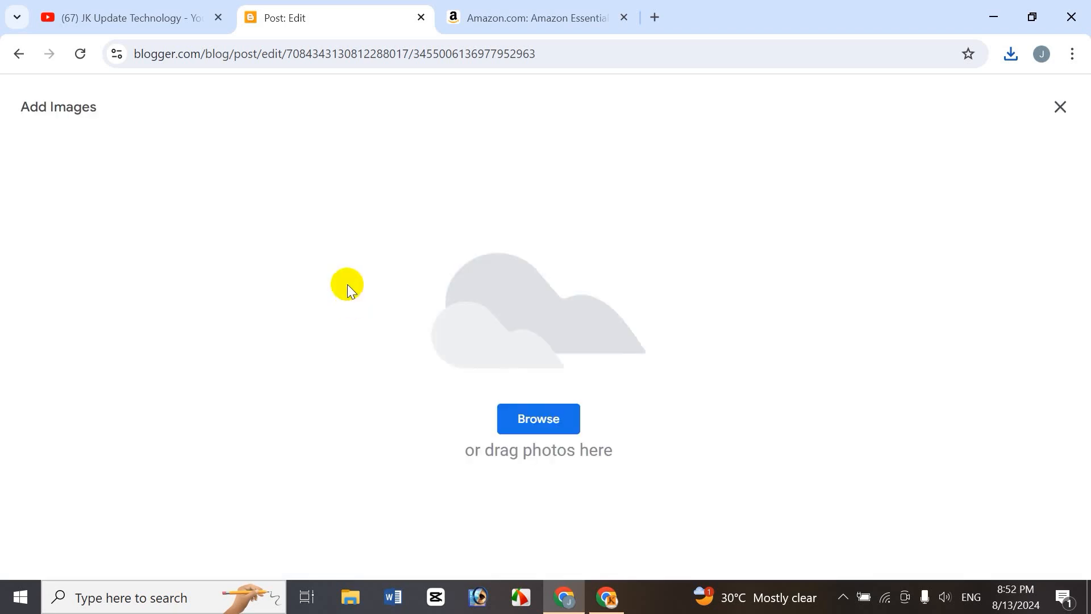
left_click(535, 420)
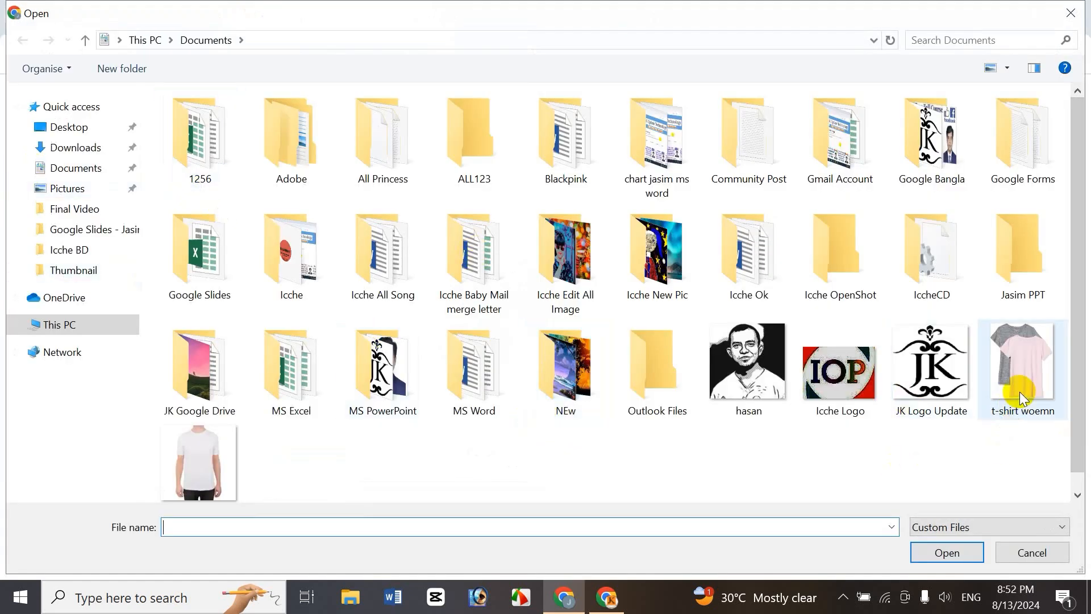
left_click(1022, 364)
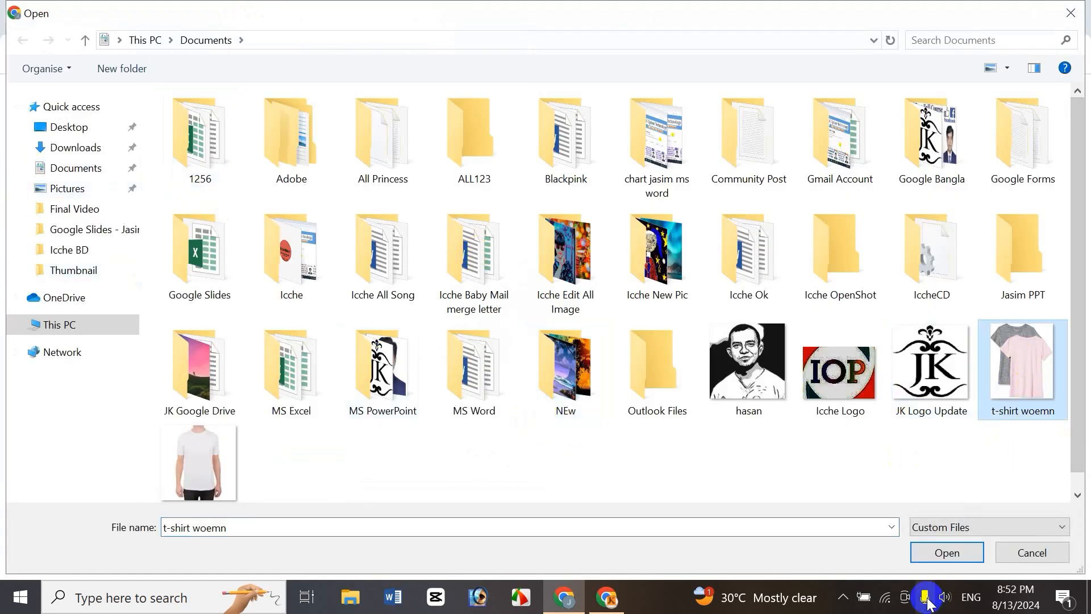
left_click(941, 554)
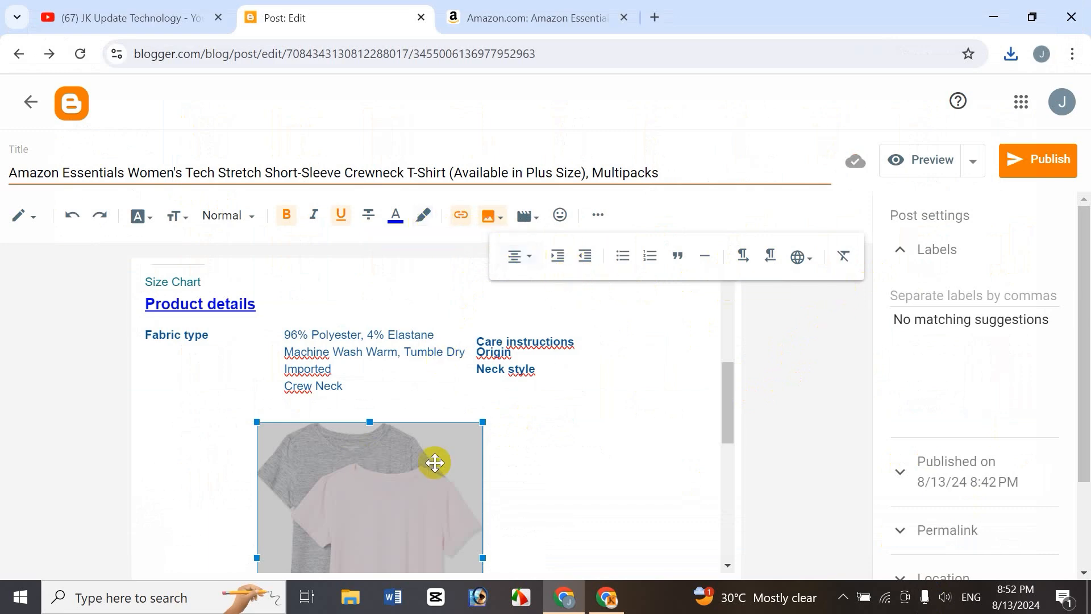
Try left and right alignment for the inserted image, returning it to center alignment.
mouse_move(728, 404)
left_mouse_down()
mouse_move(729, 452)
mouse_move(735, 424)
left_mouse_up()
left_click(579, 476)
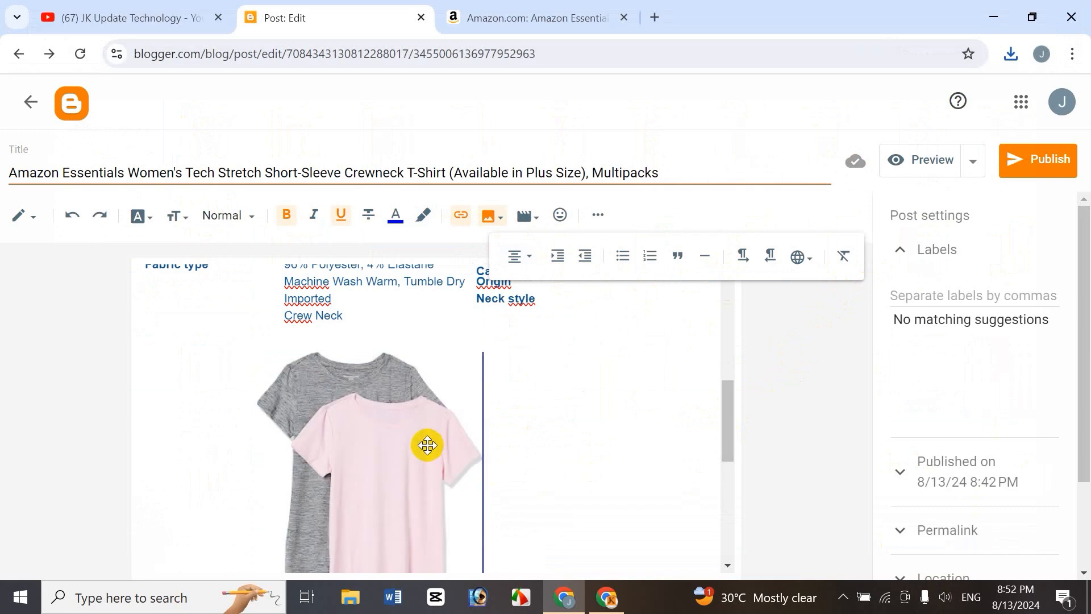
left_click(426, 446)
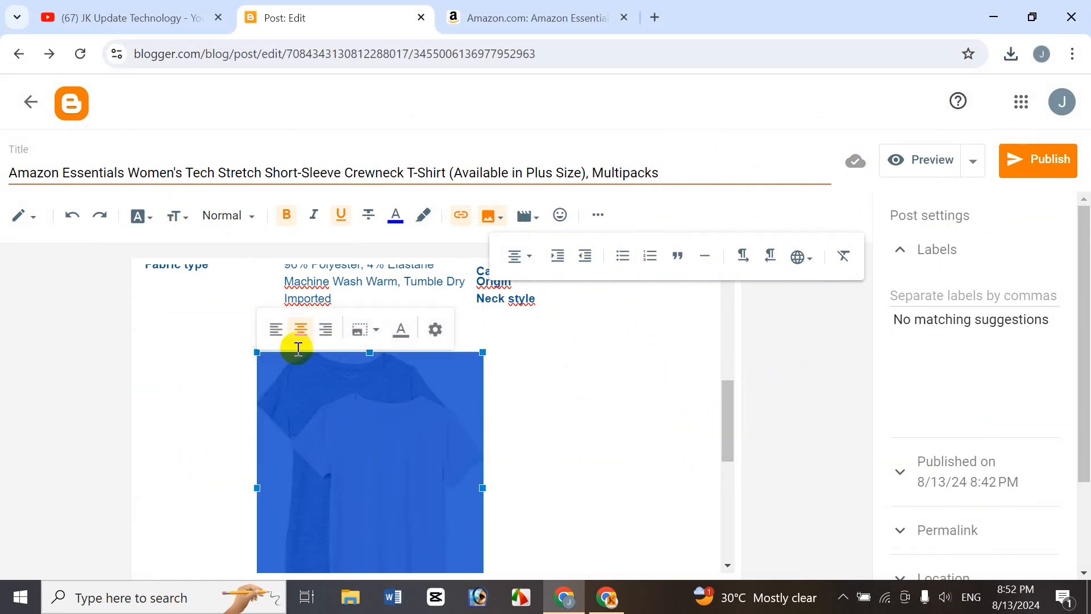
left_click(283, 340)
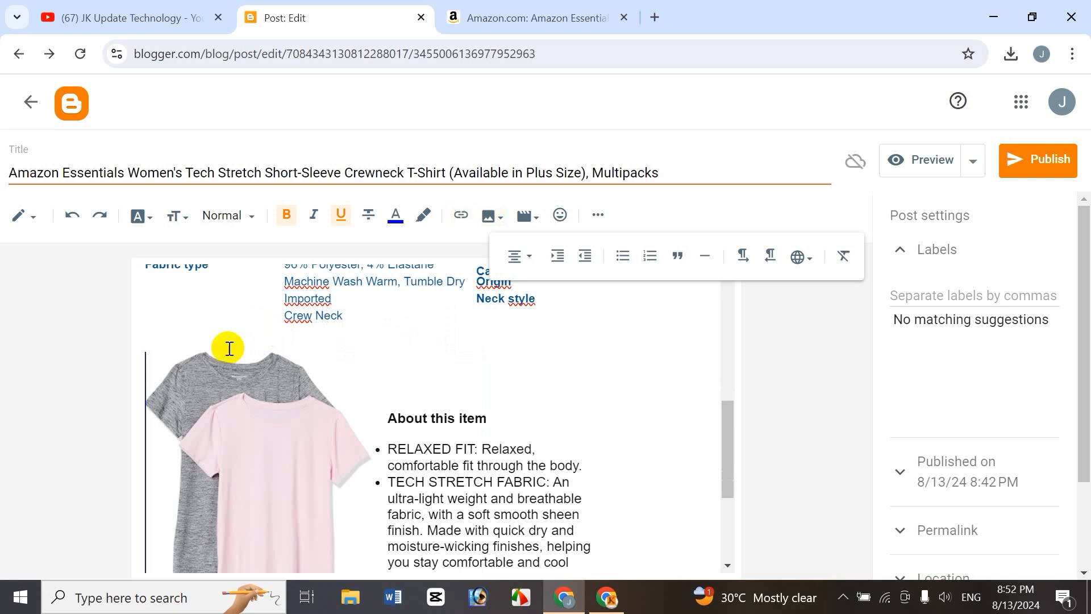
left_click(237, 382)
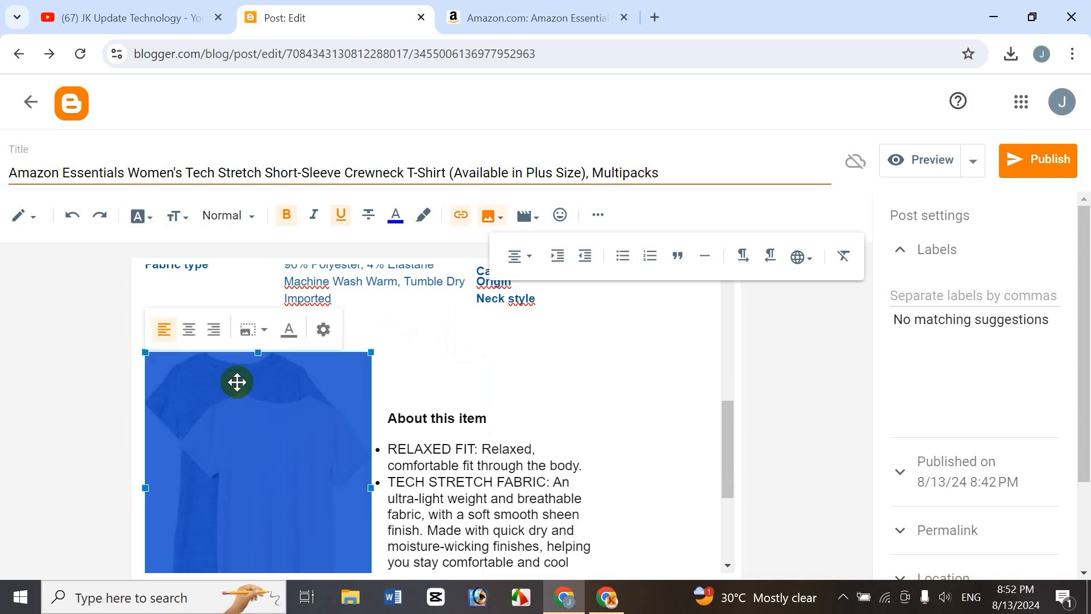
left_click(213, 329)
left_click(482, 409)
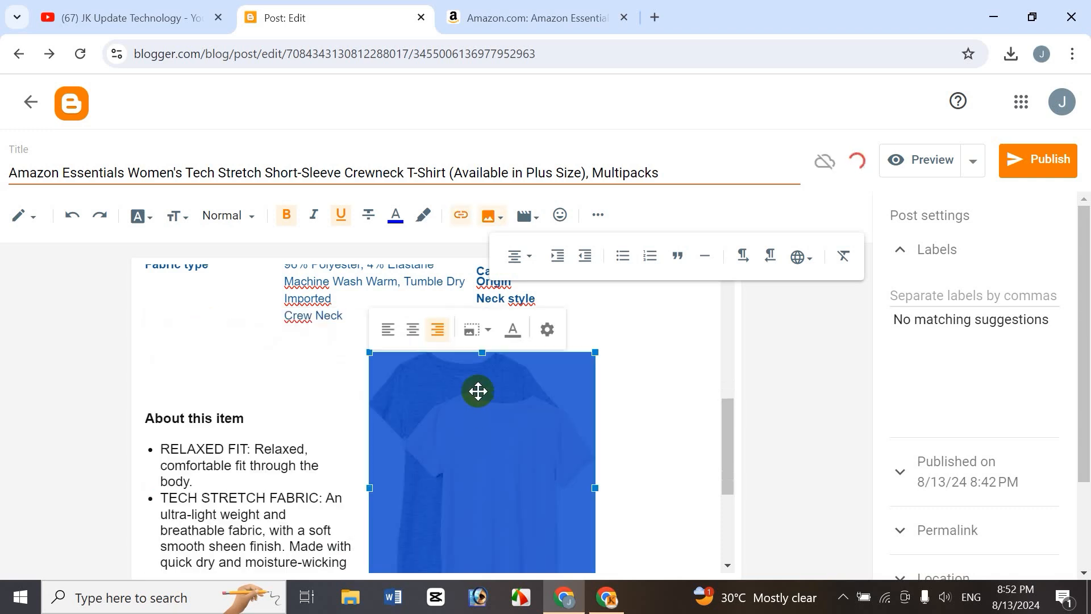
left_click(418, 334)
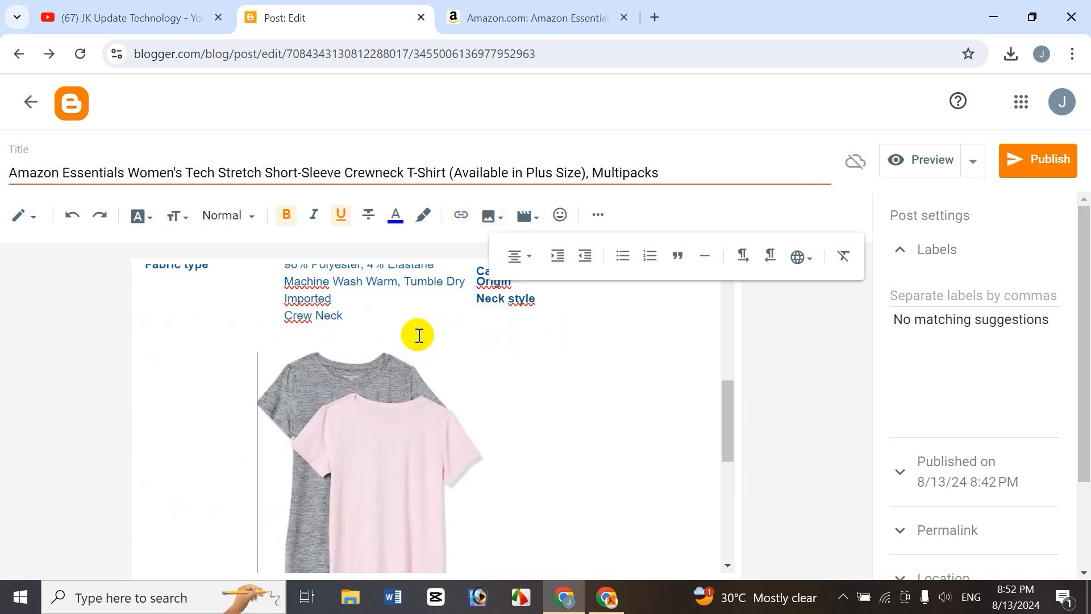
Try the Small size for the image, then set it back to Medium.
left_click(351, 384)
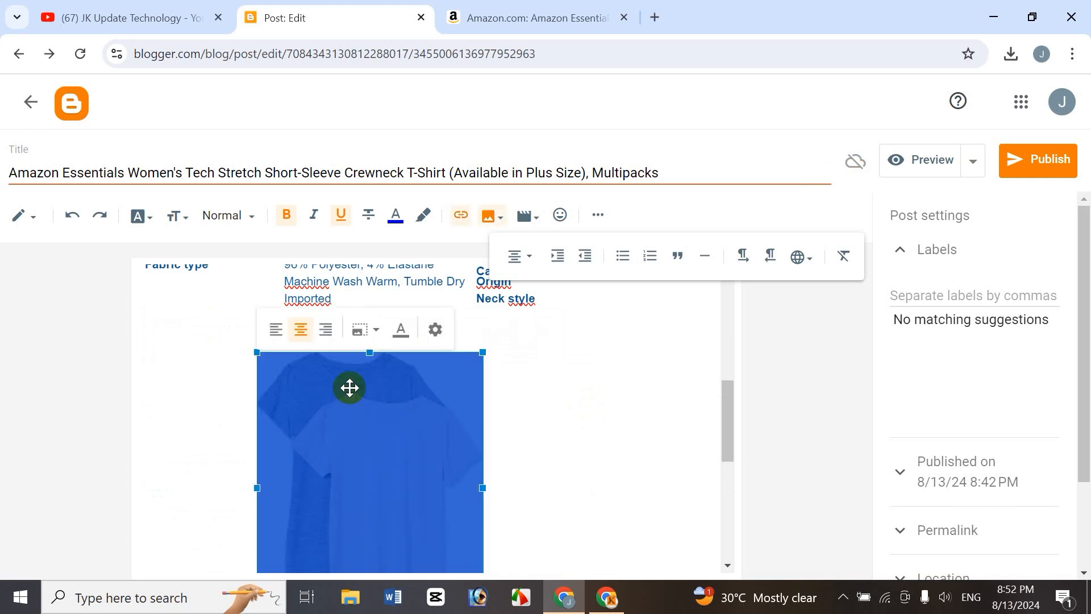
left_click(377, 331)
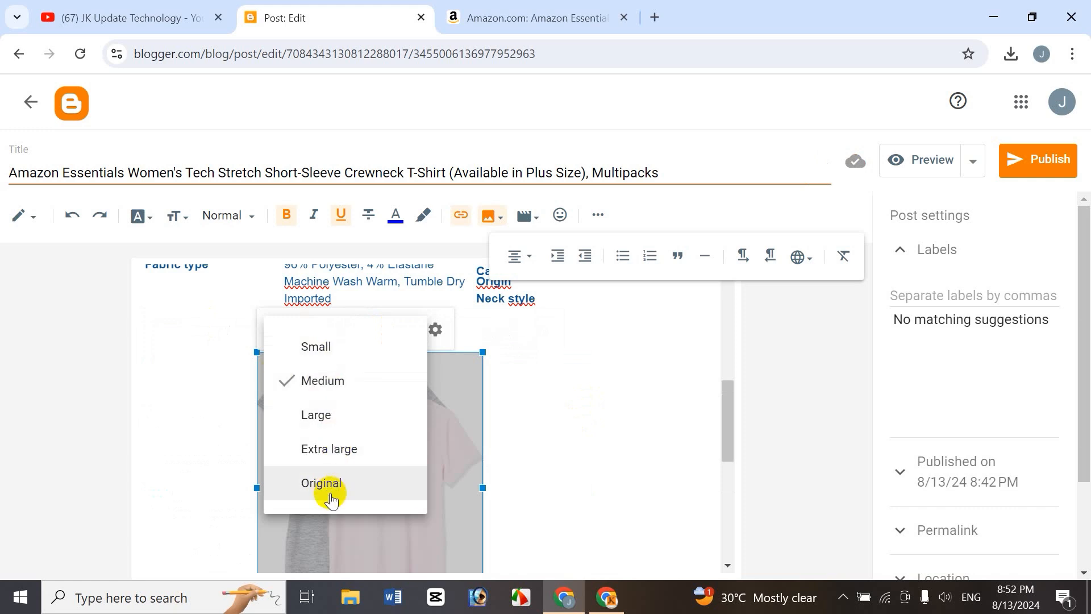
left_click(336, 346)
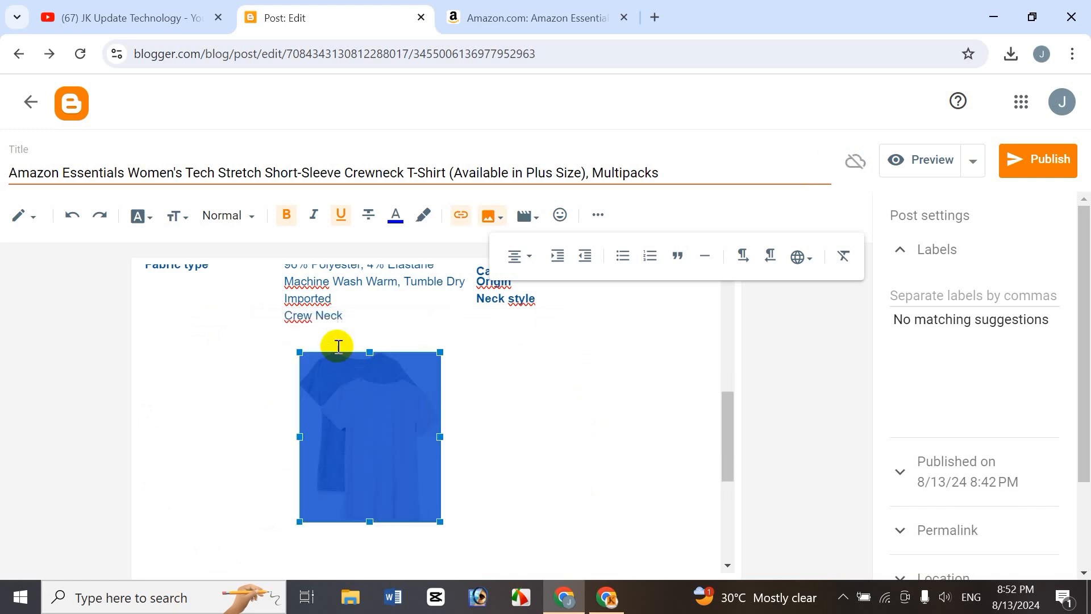
left_click(376, 426)
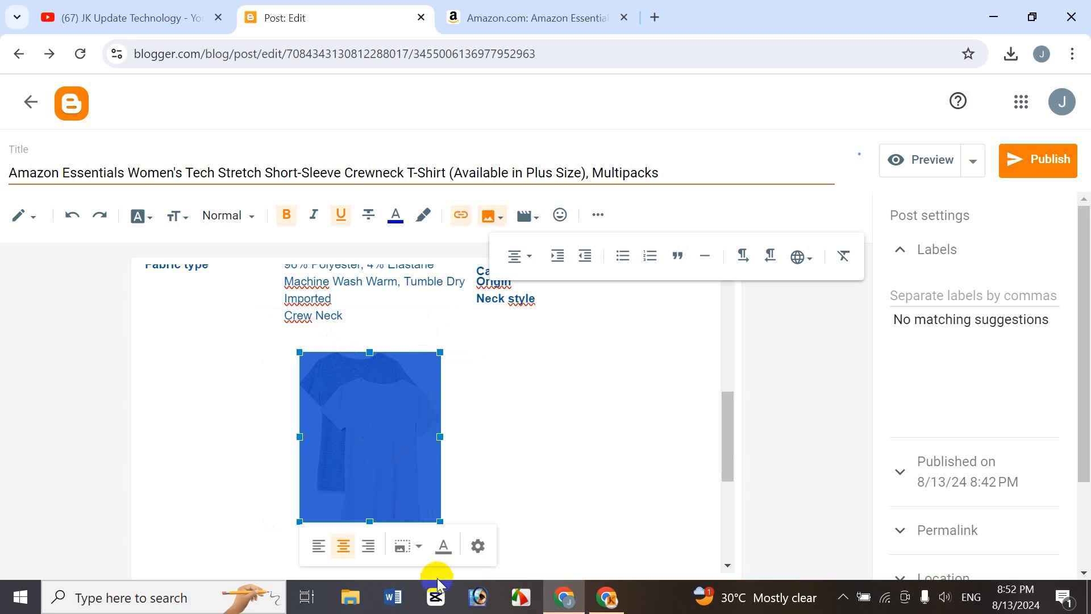
left_click(418, 552)
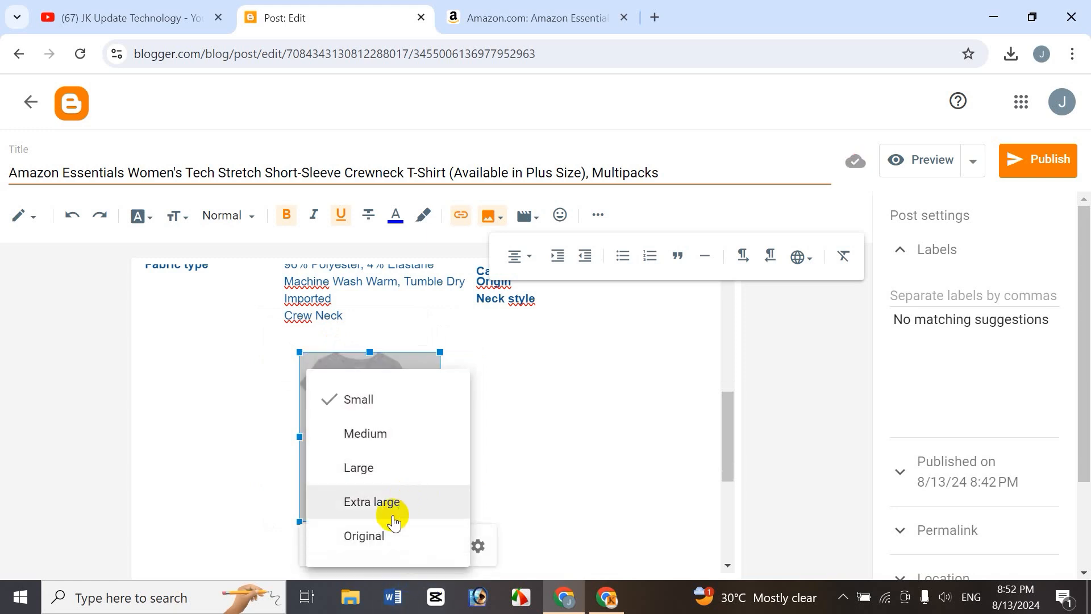
left_click(397, 436)
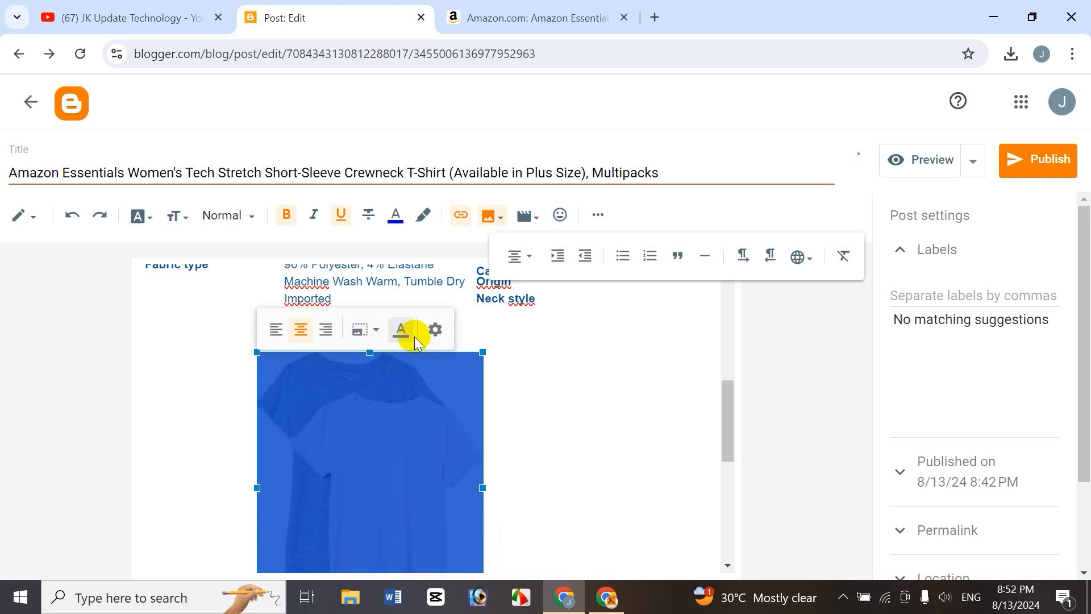
Open the image's Edit Image dialog and cancel it.
left_click(401, 335)
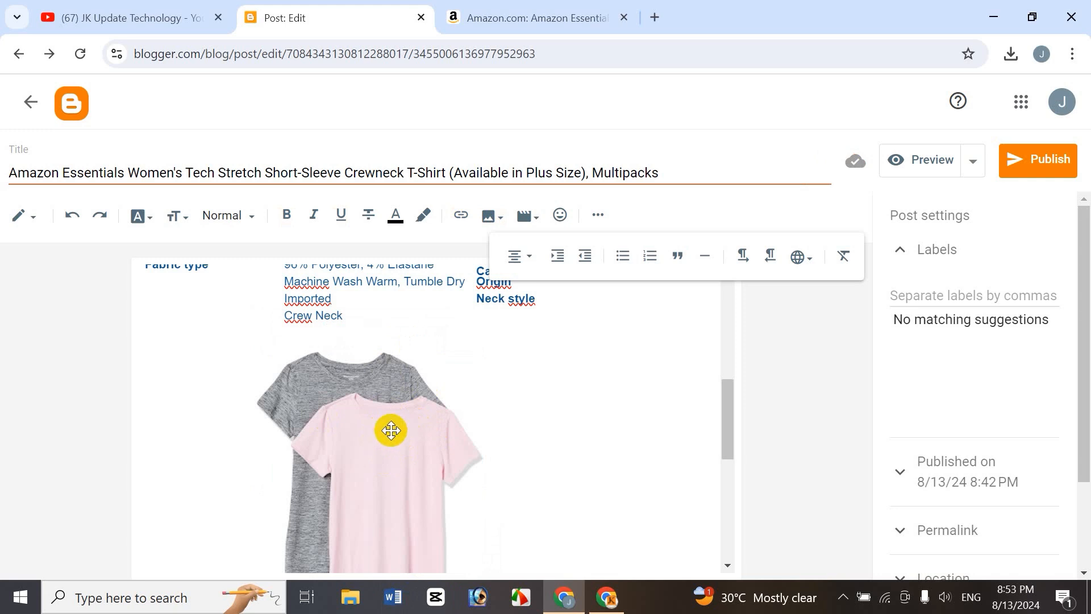
left_click(351, 421)
left_click(396, 343)
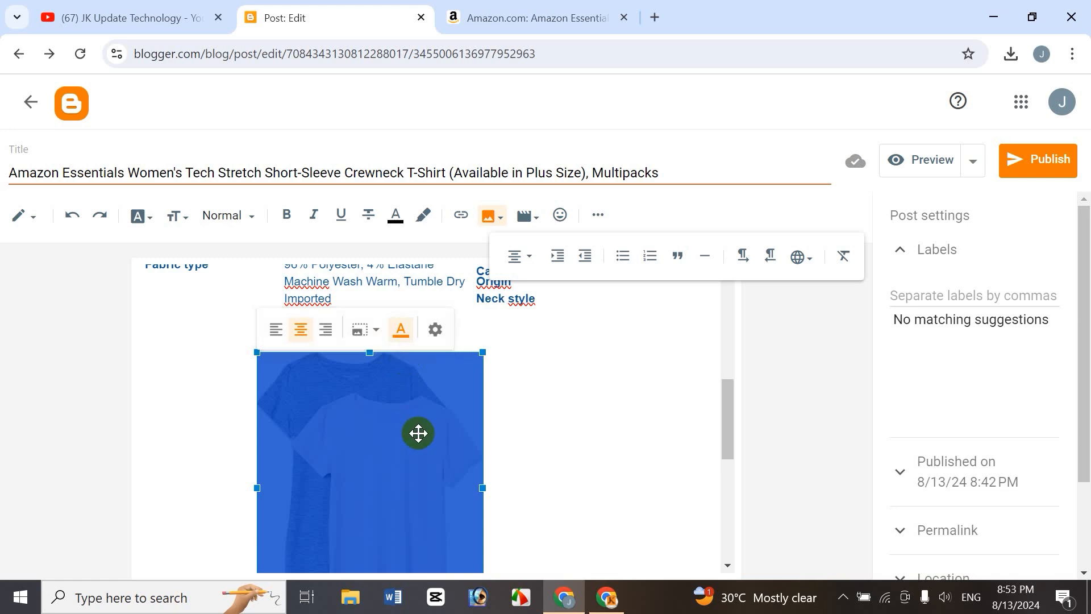
left_click(436, 330)
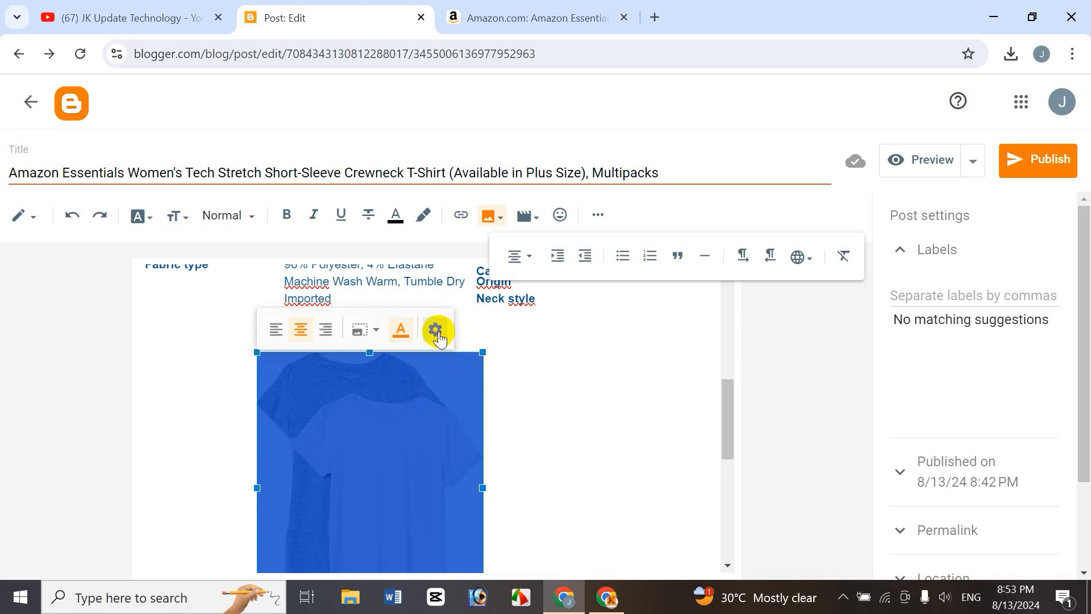
left_click(437, 331)
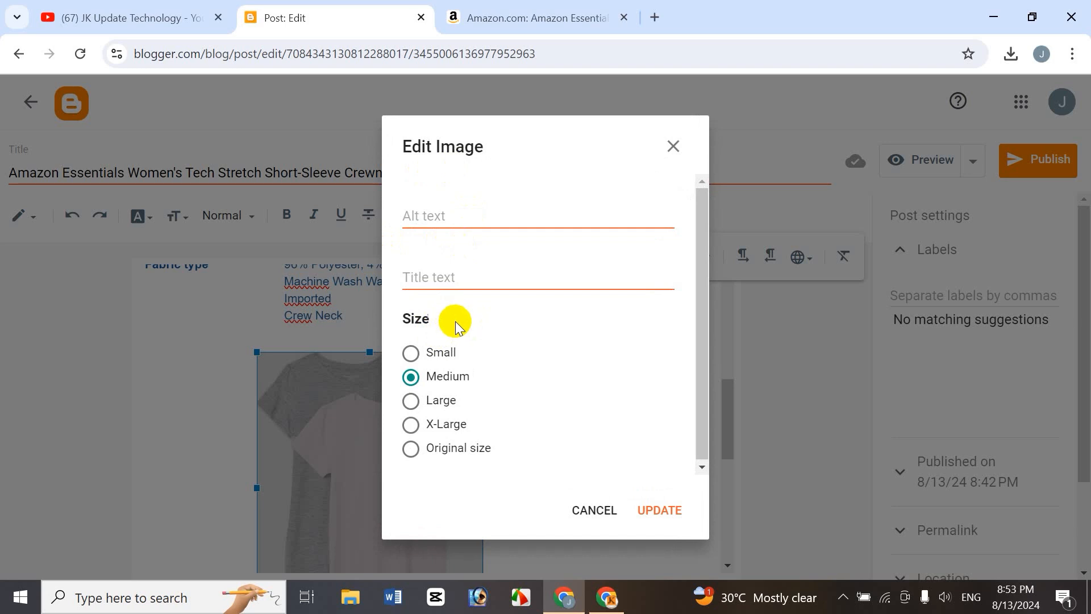
left_click(581, 510)
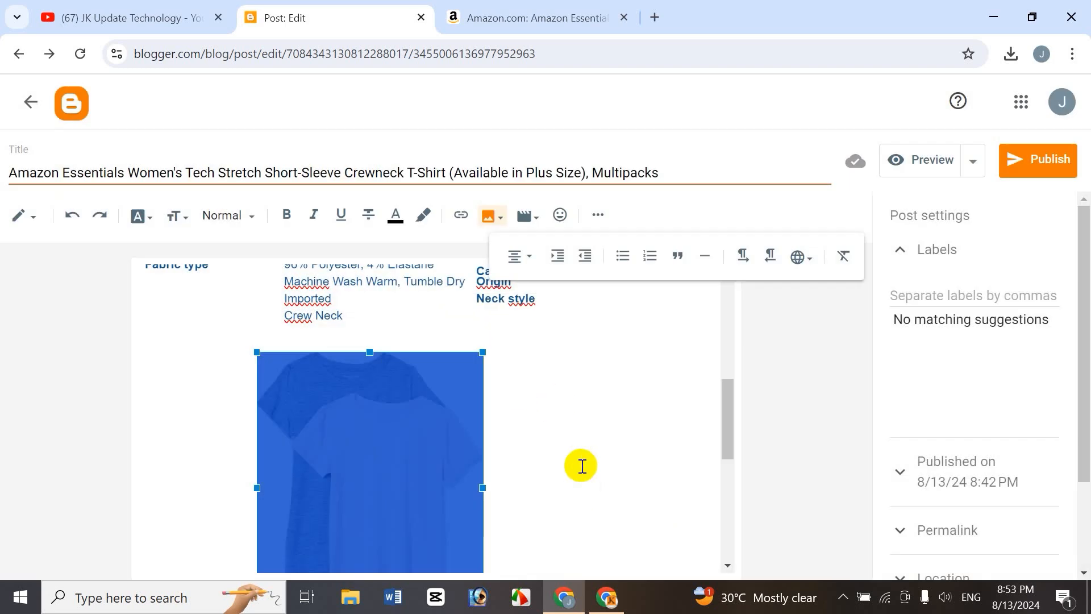
left_click(581, 466)
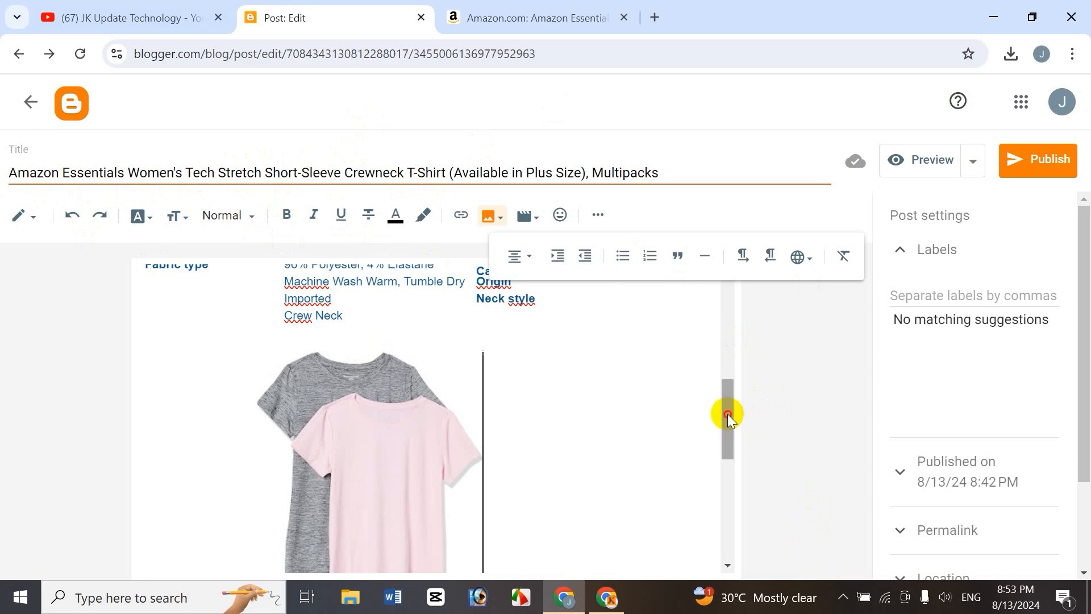
Copy Tech Stretch from the title into the image's alt text and title text, and set the image size to X-Large.
left_click_drag(728, 414, 723, 517)
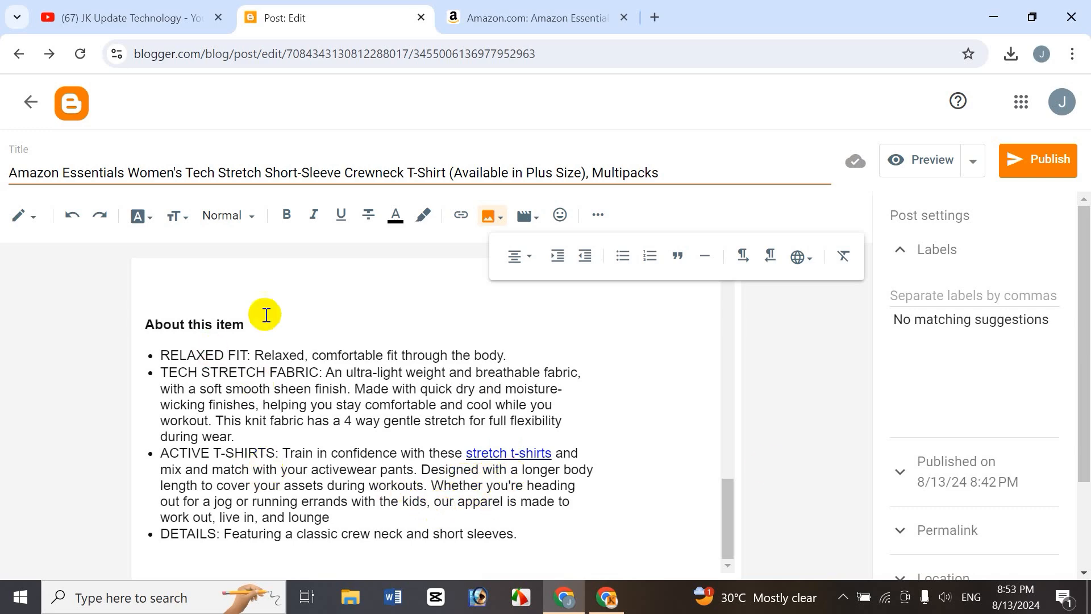
left_click_drag(724, 507, 745, 419)
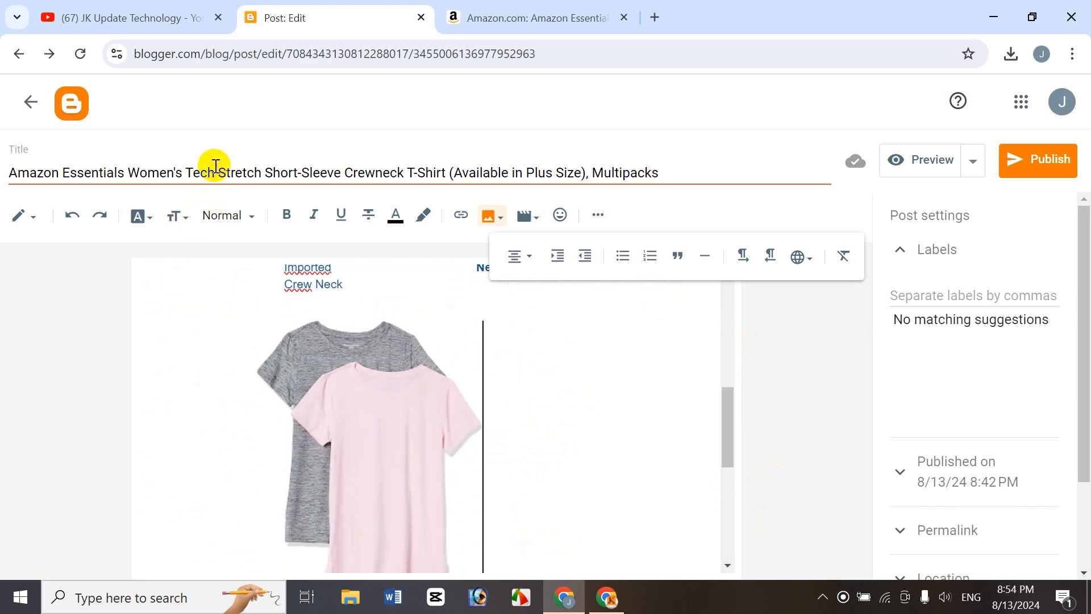
left_click_drag(219, 172, 253, 177)
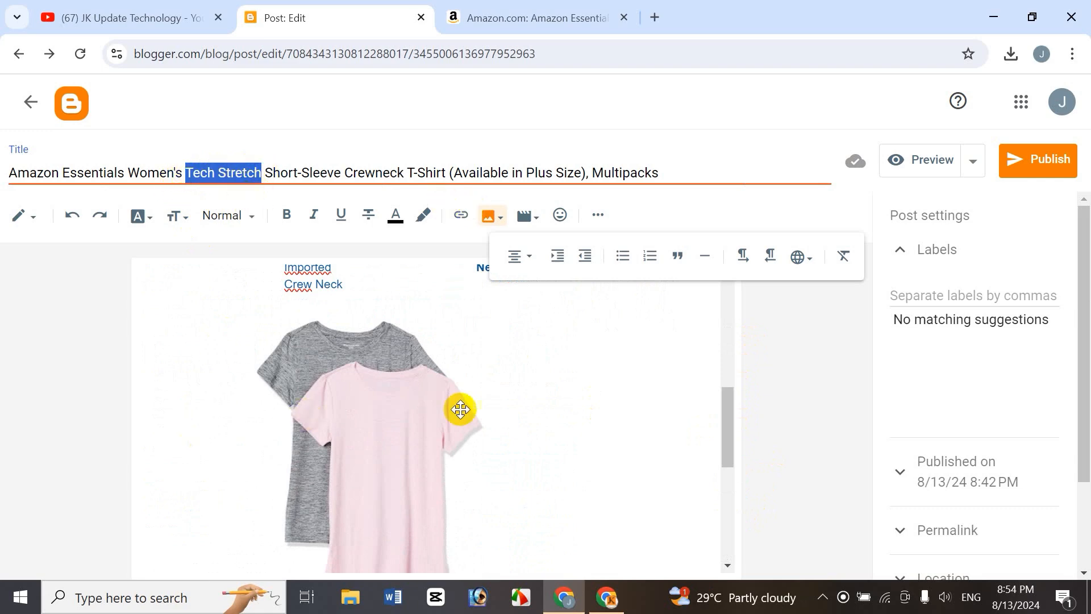
left_click(445, 421)
left_click(436, 298)
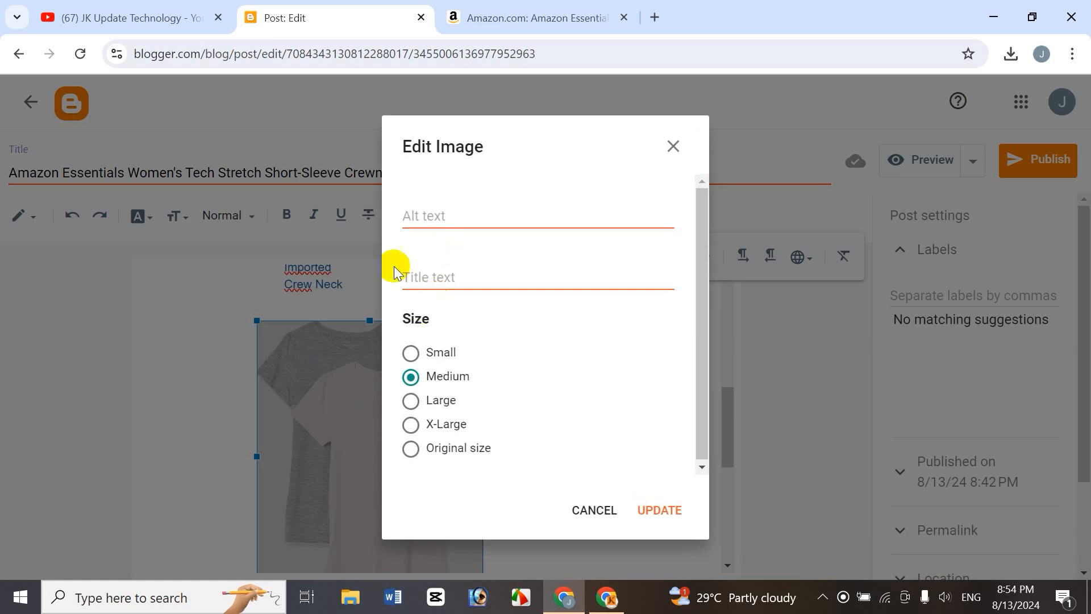
left_click(431, 213)
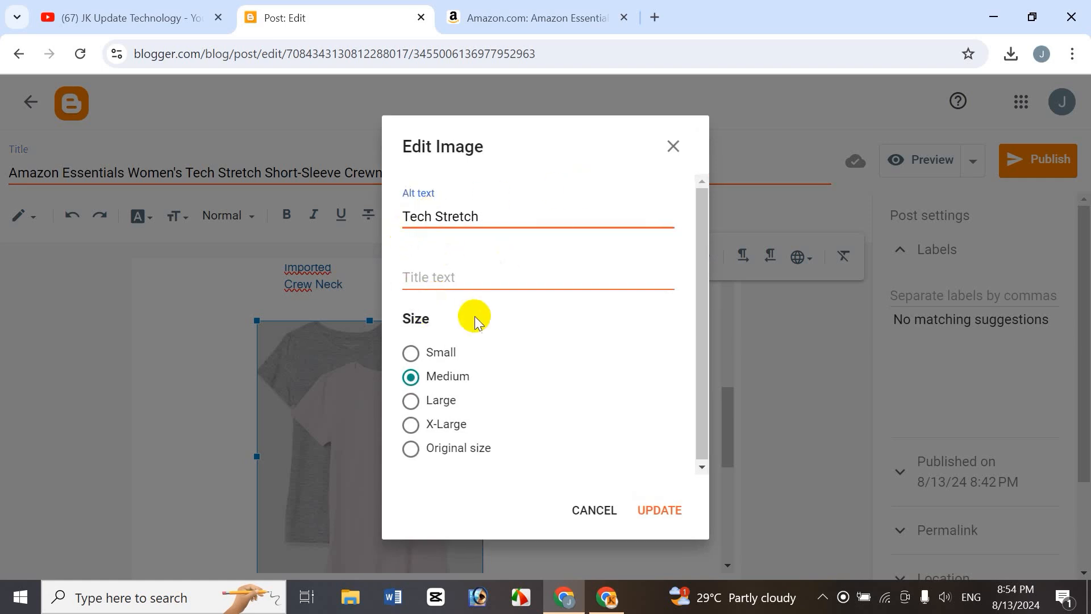
left_click(583, 286)
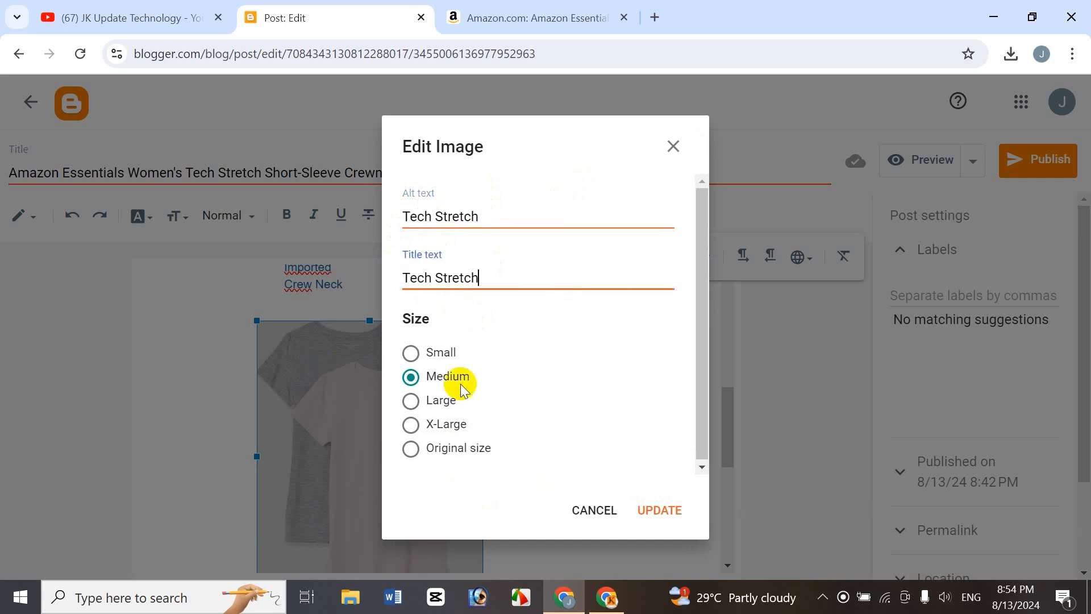
left_click(448, 426)
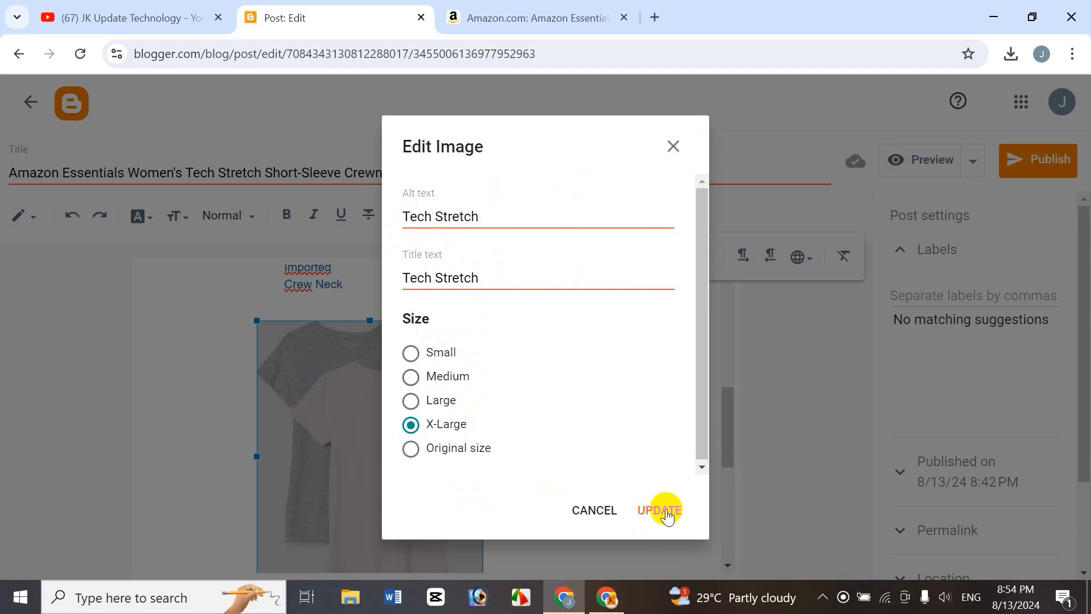
left_click(657, 510)
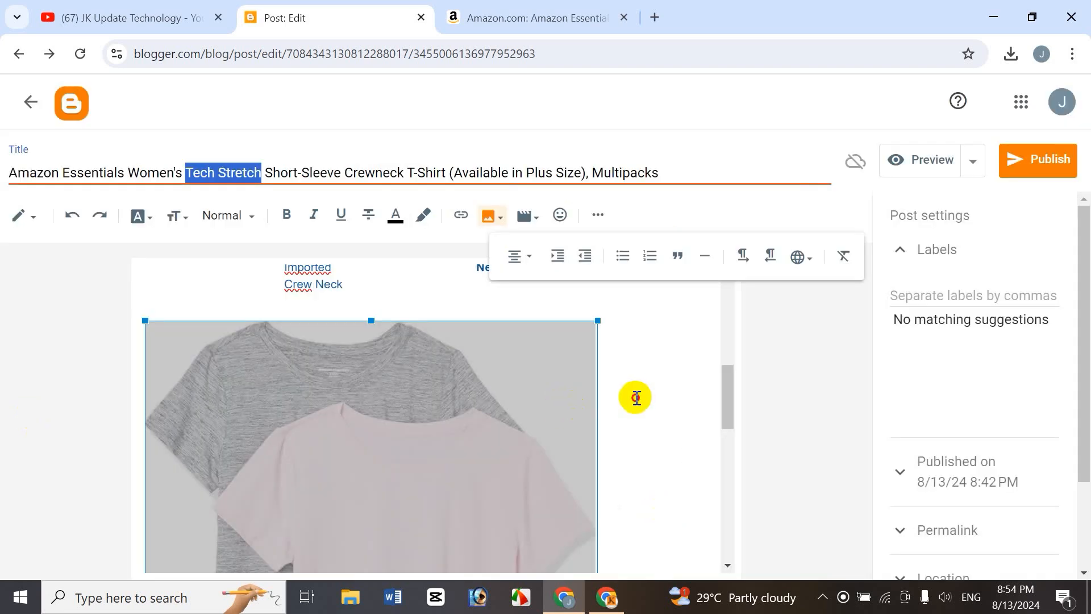
Review the enlarged image in the post and compare it with the Amazon product page.
left_click(381, 413)
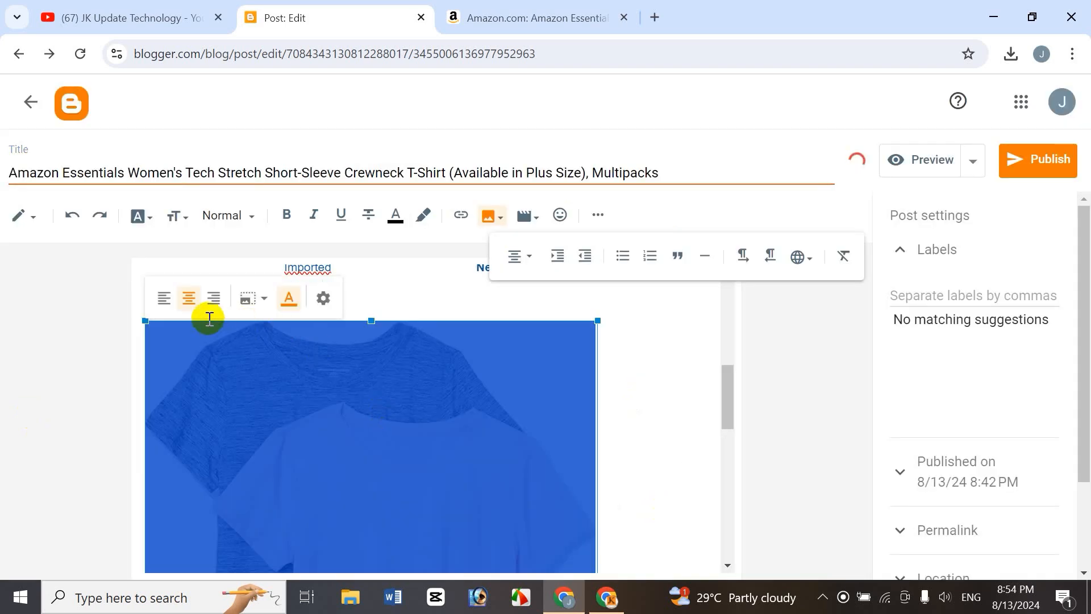
left_click(623, 419)
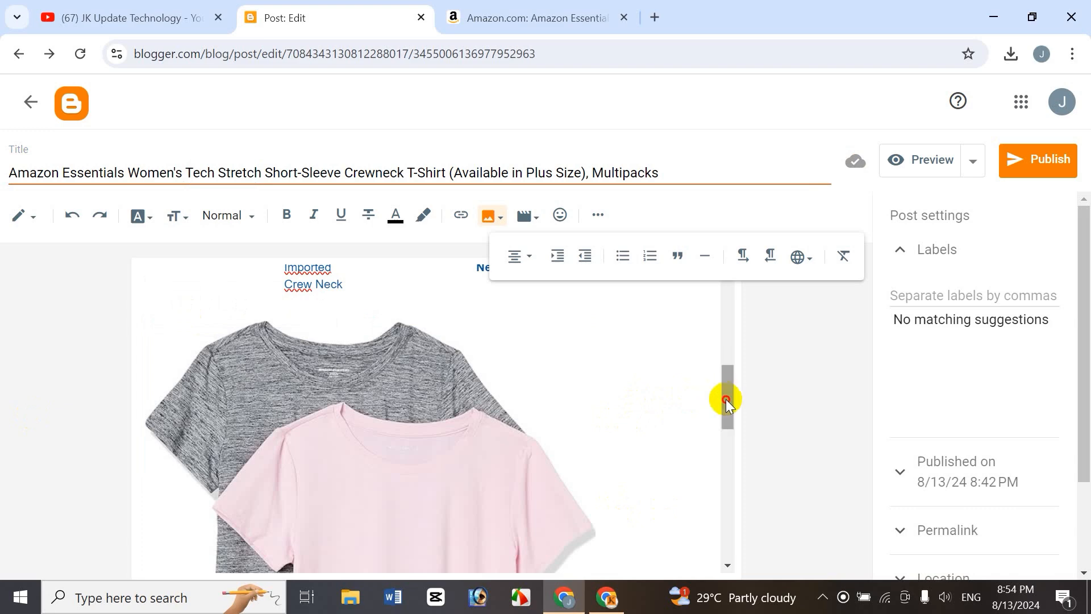
left_click_drag(727, 401, 739, 352)
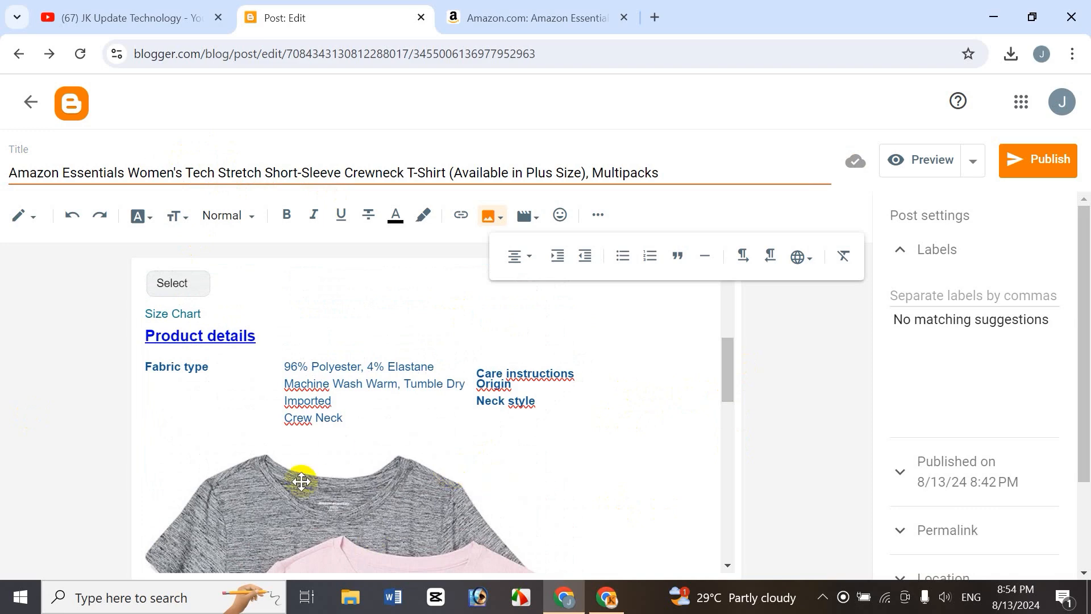
left_click_drag(728, 359, 732, 367)
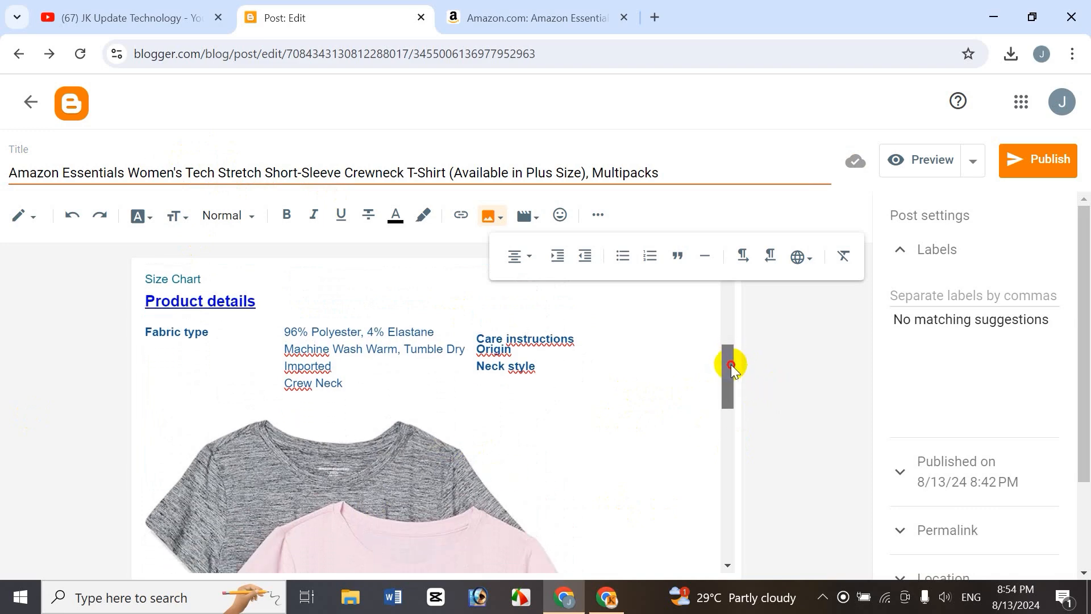
left_click_drag(732, 367, 728, 369)
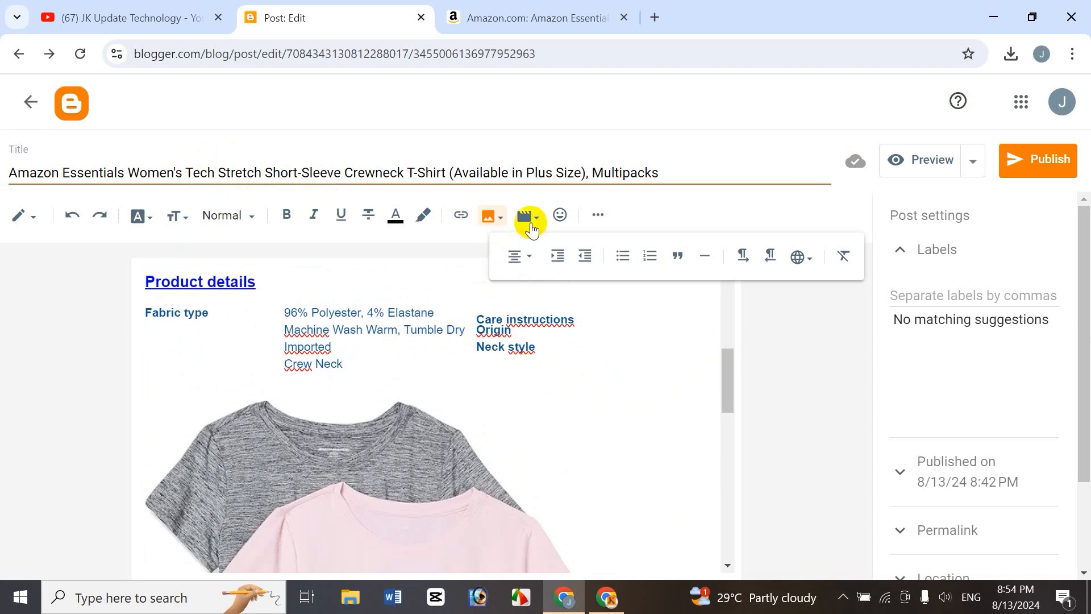
left_click(525, 18)
left_click(618, 239)
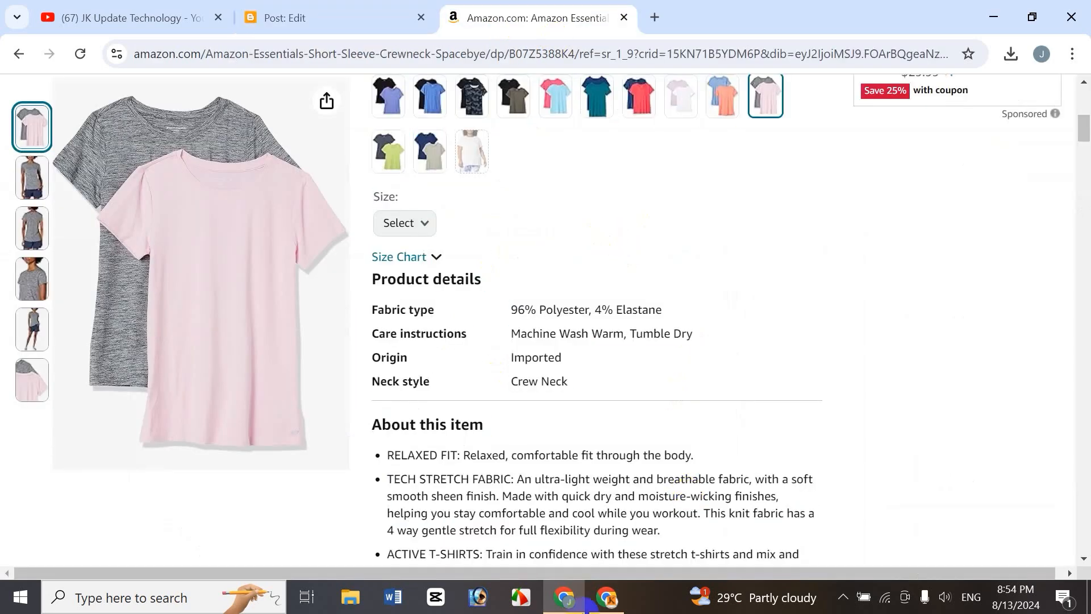
left_click(295, 17)
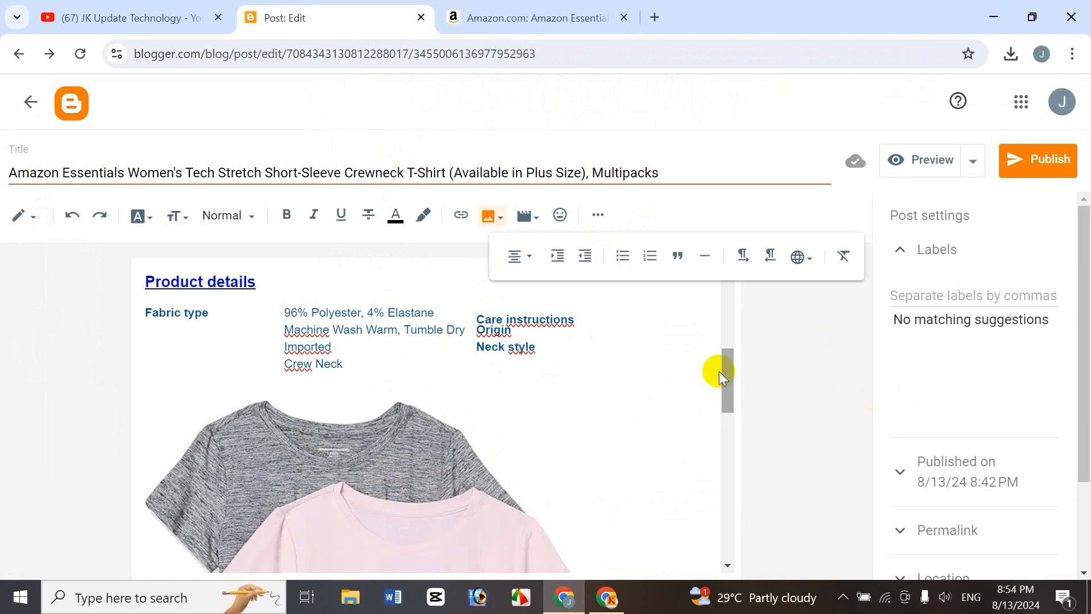
Start a new bullet line after the DETAILS item at the end of the list.
left_click_drag(731, 365, 706, 553)
left_click(518, 533)
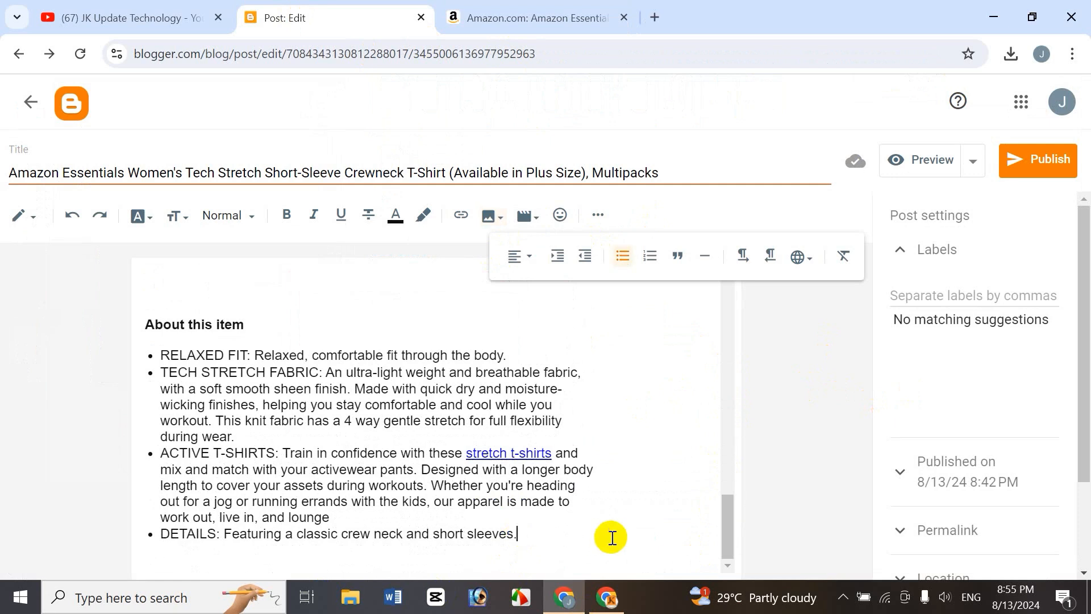
key("Return")
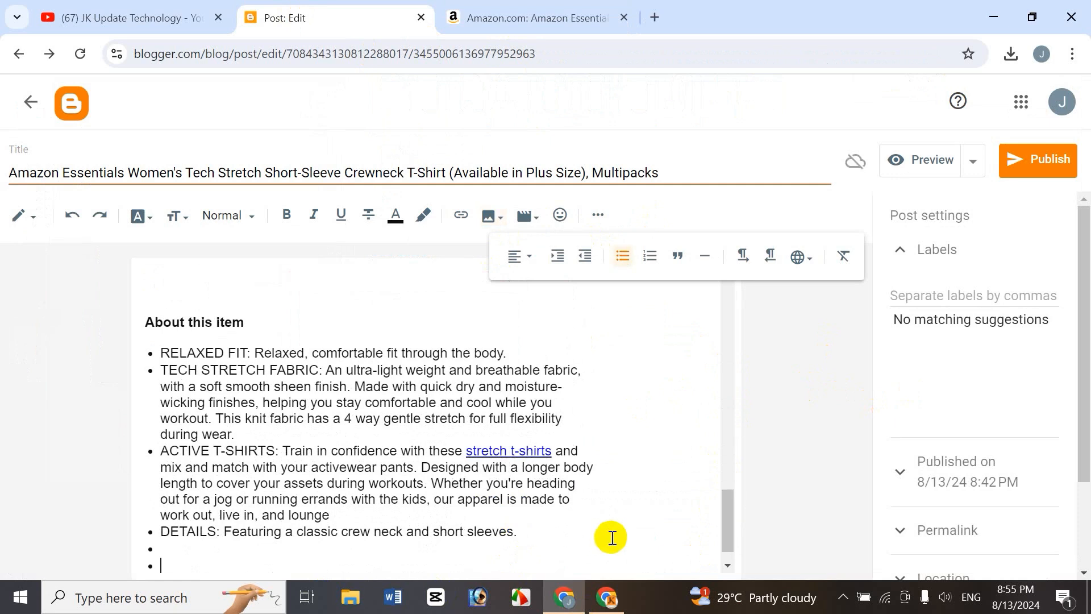
key("BackSpace")
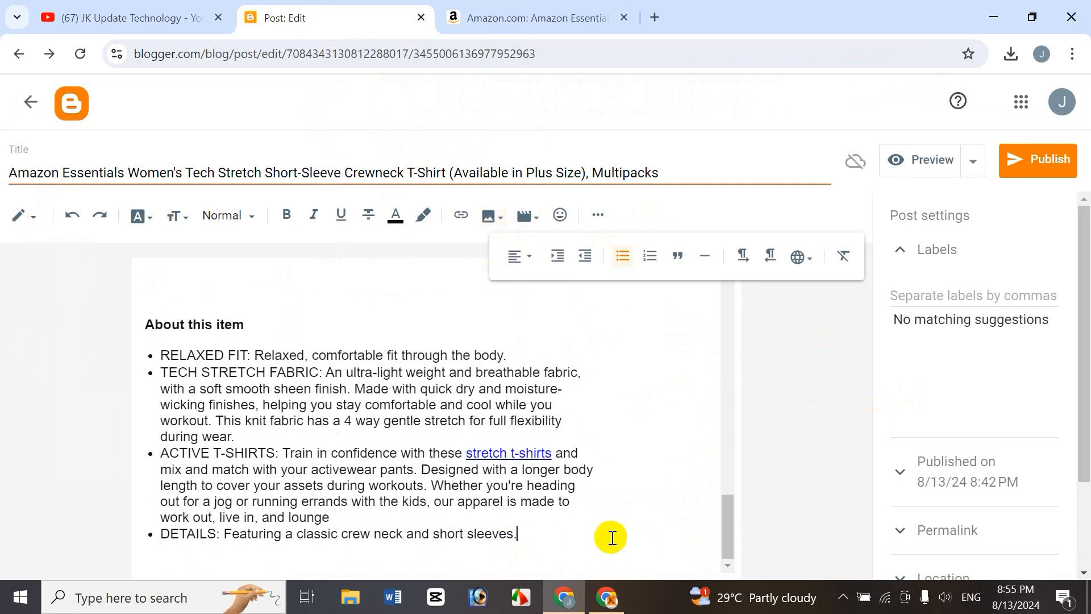
key("Return")
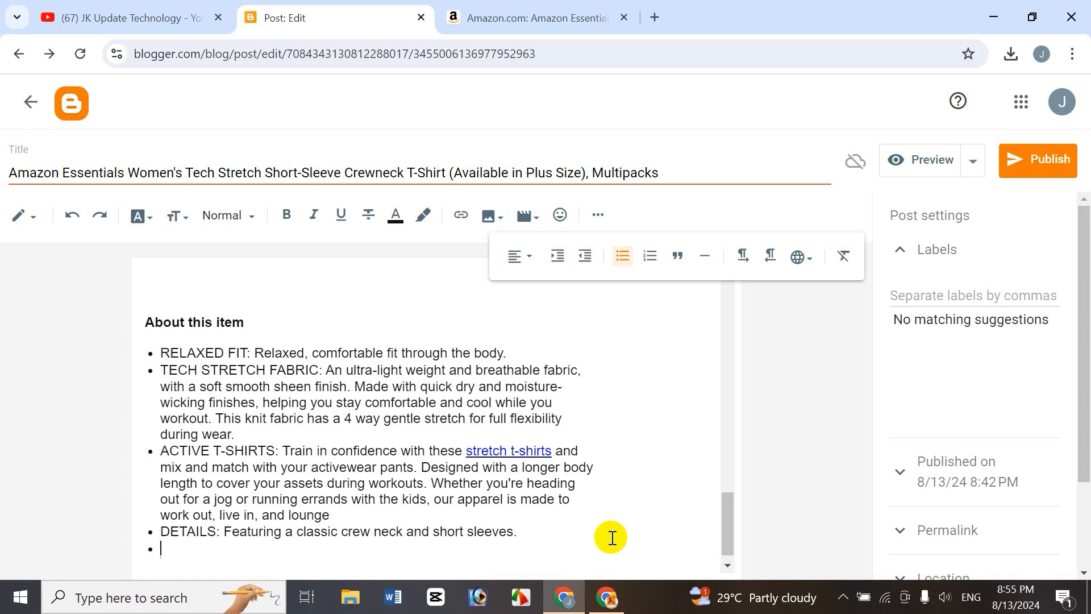
left_click(534, 264)
left_click(558, 301)
left_click(598, 215)
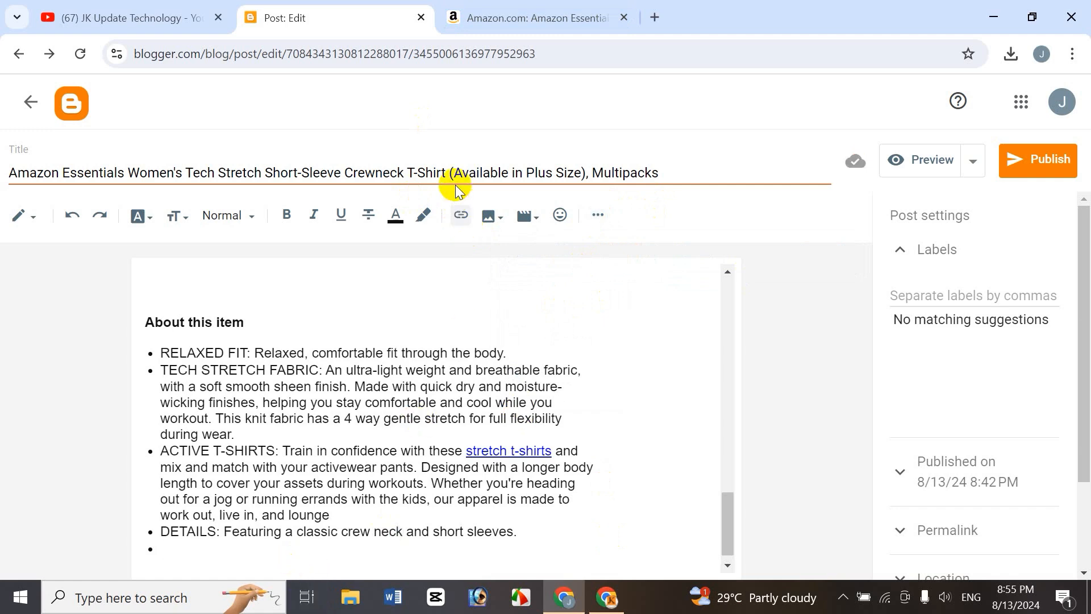
Search YouTube for women t-shirt and insert the Oversized T-Shirt?? video on the new line.
left_click(528, 220)
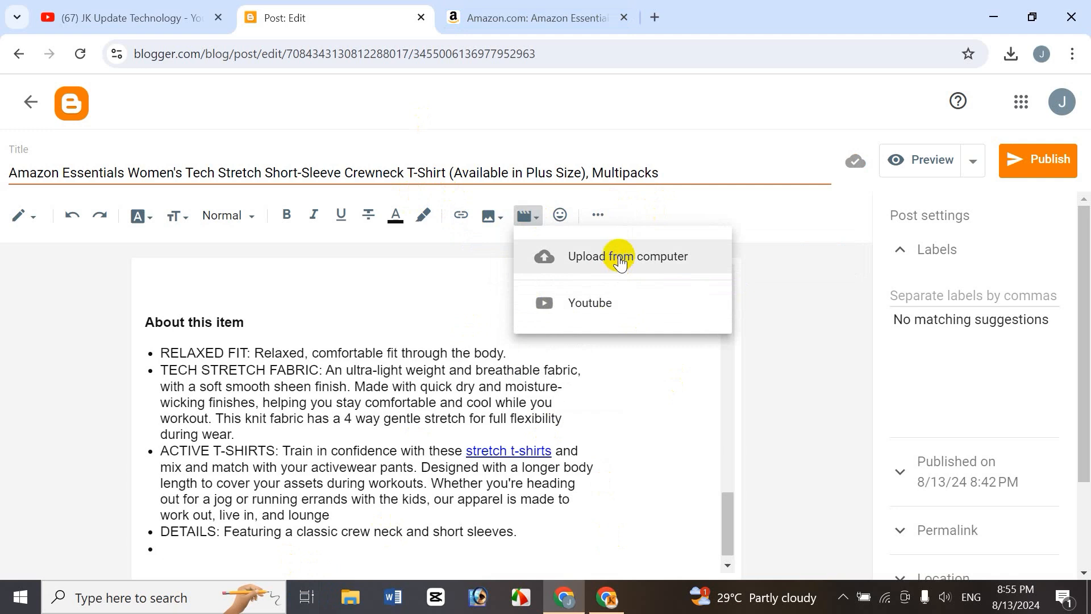
left_click(597, 310)
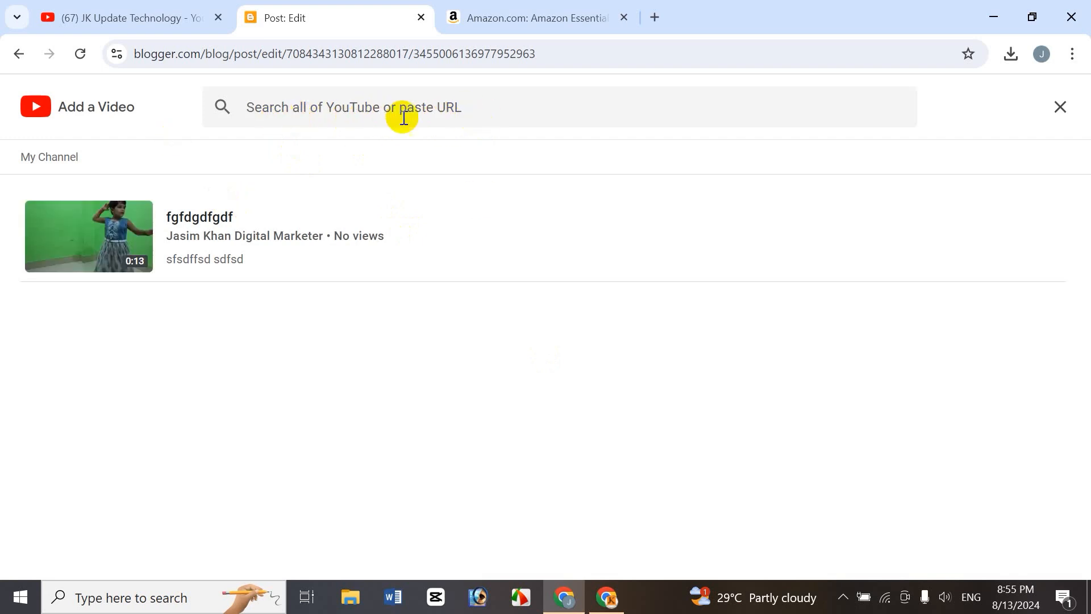
left_click(357, 116)
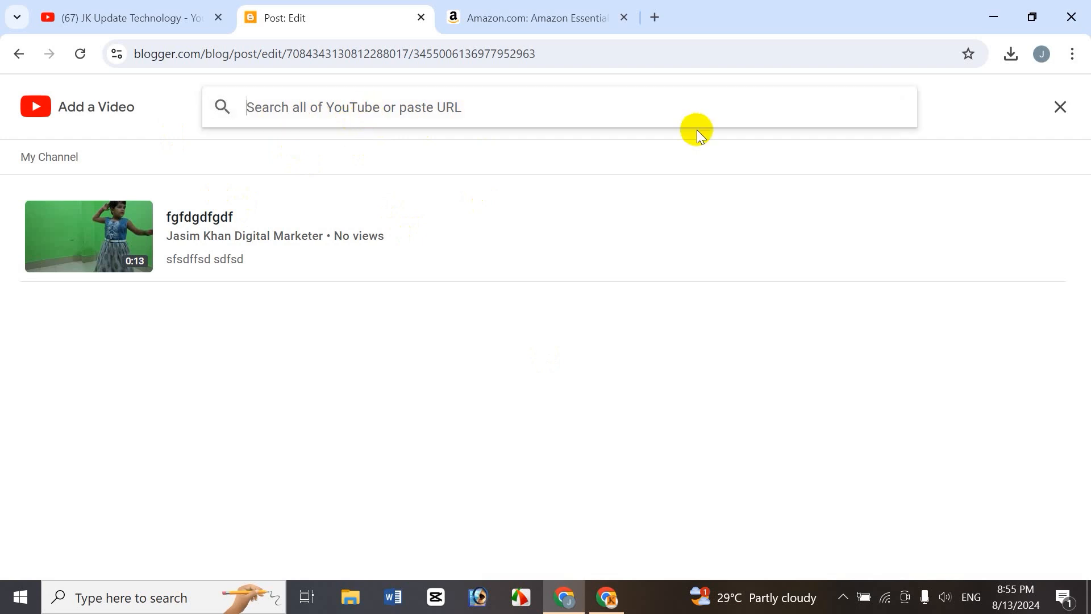
type("women t")
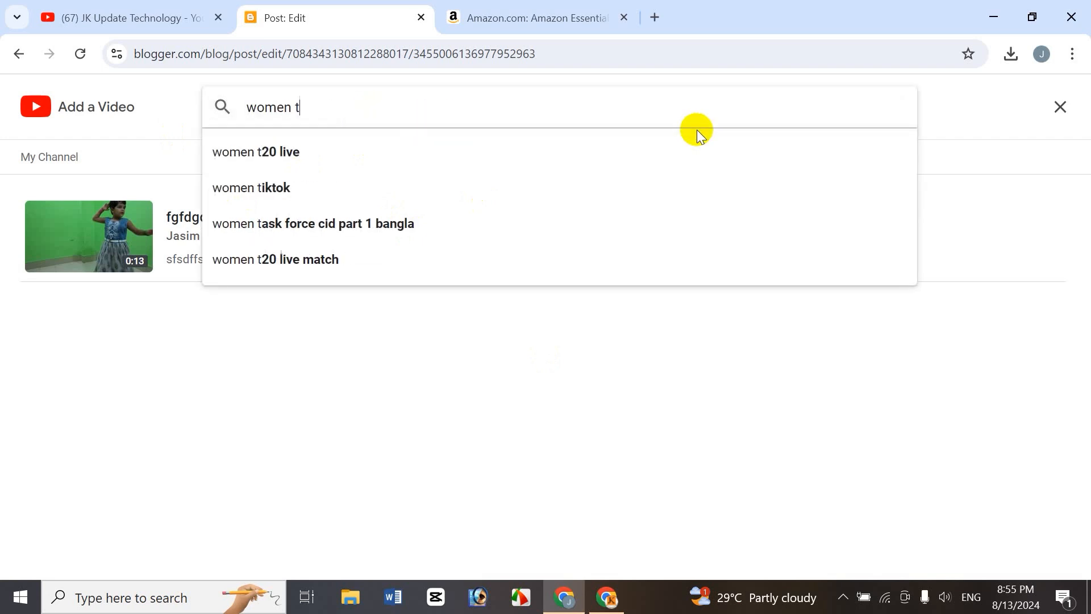
type("-shirt")
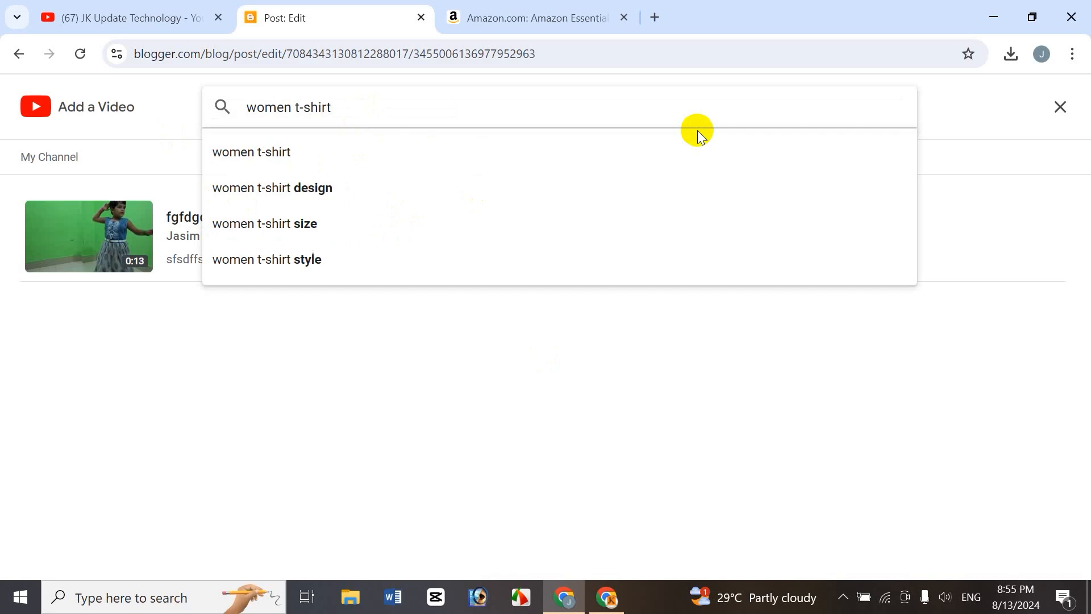
key("Return")
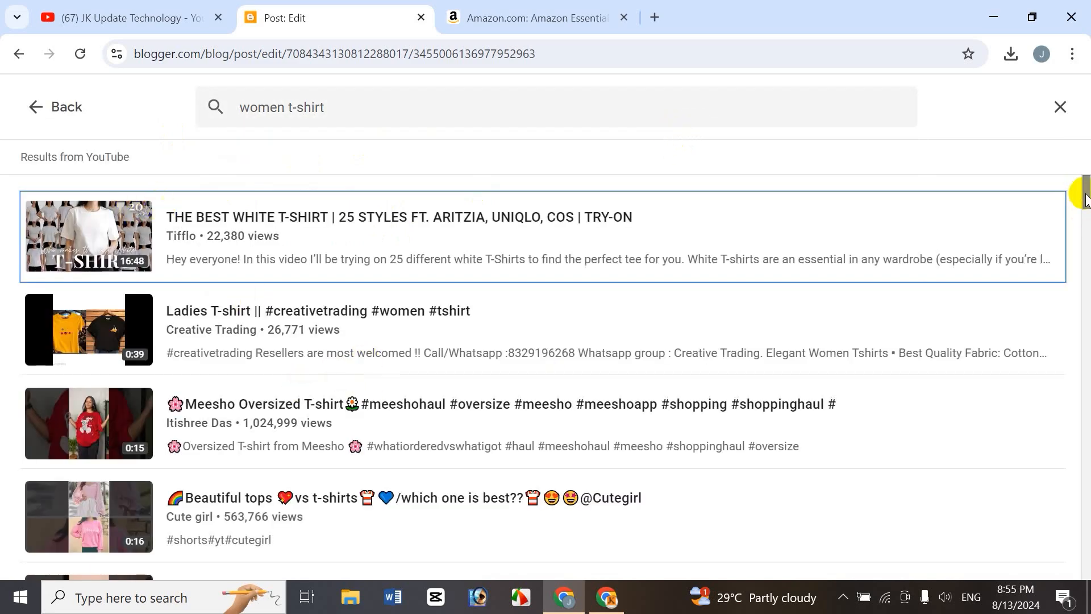
left_click_drag(1085, 197, 1086, 214)
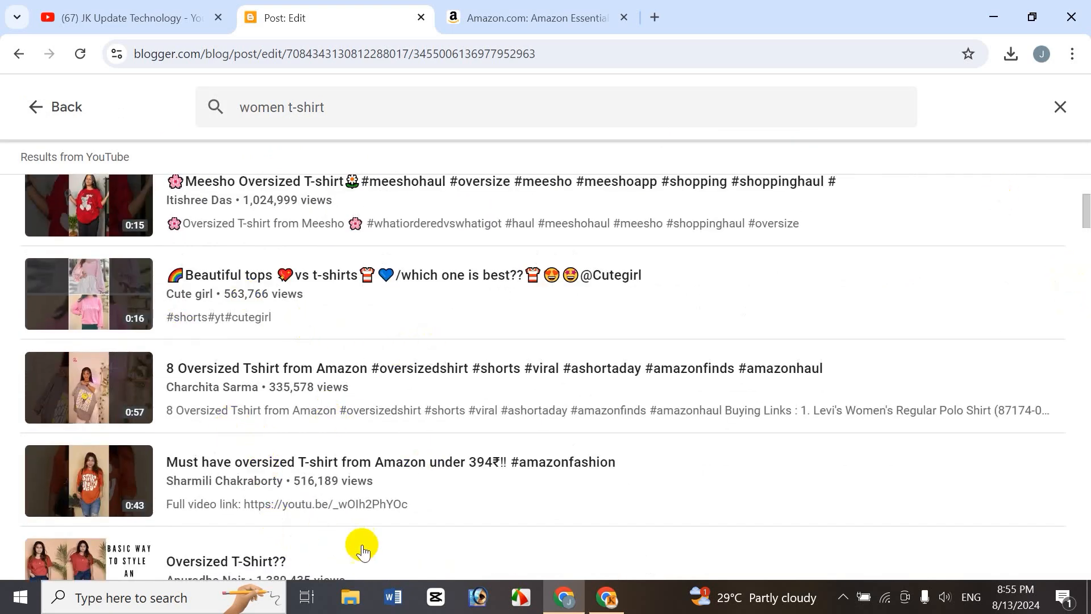
left_click(254, 563)
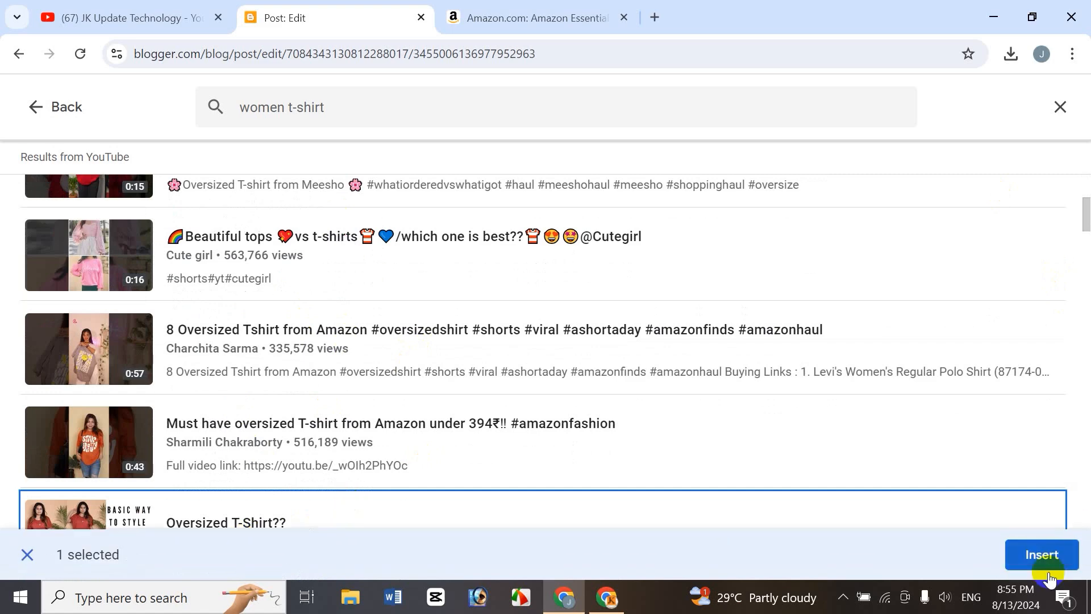
scroll(784, 309, "down", 3)
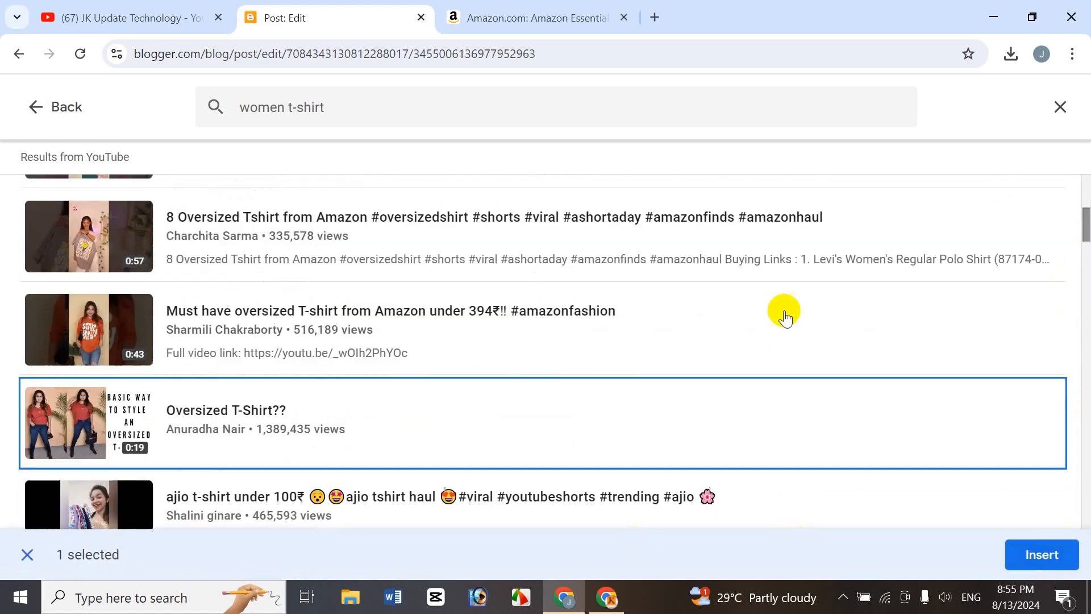
left_click(1046, 555)
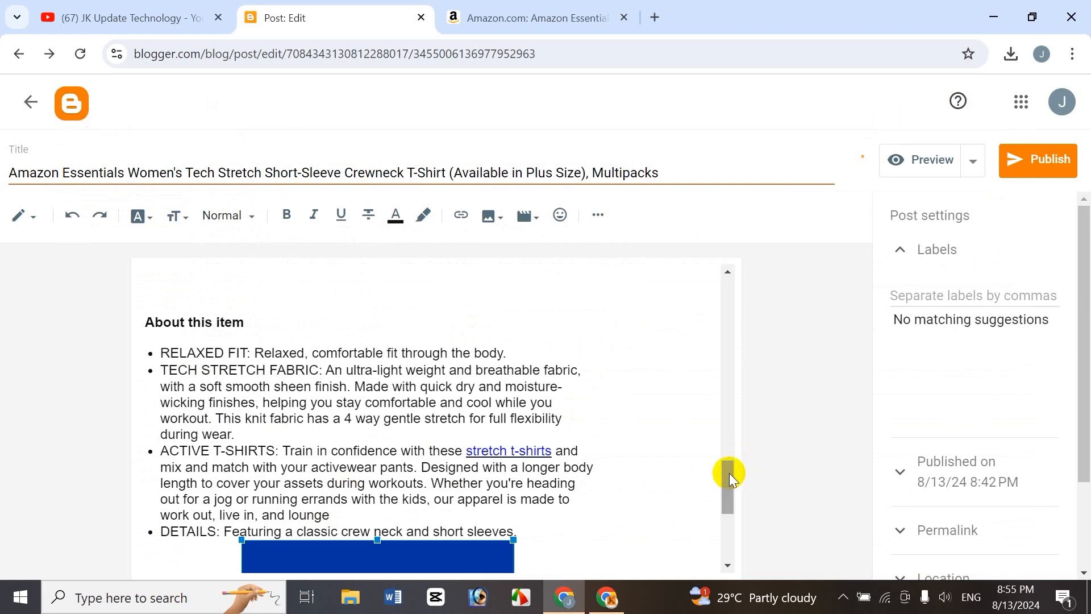
Scroll through the post to review the inserted video and product image.
scroll(725, 498, "down", 3)
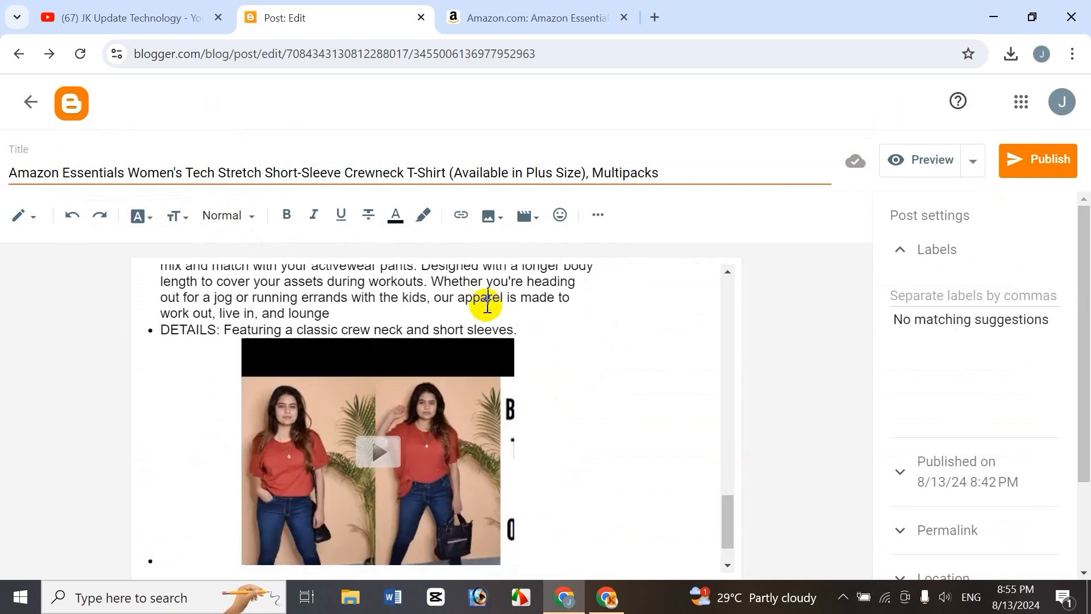
scroll(732, 517, "up", 1)
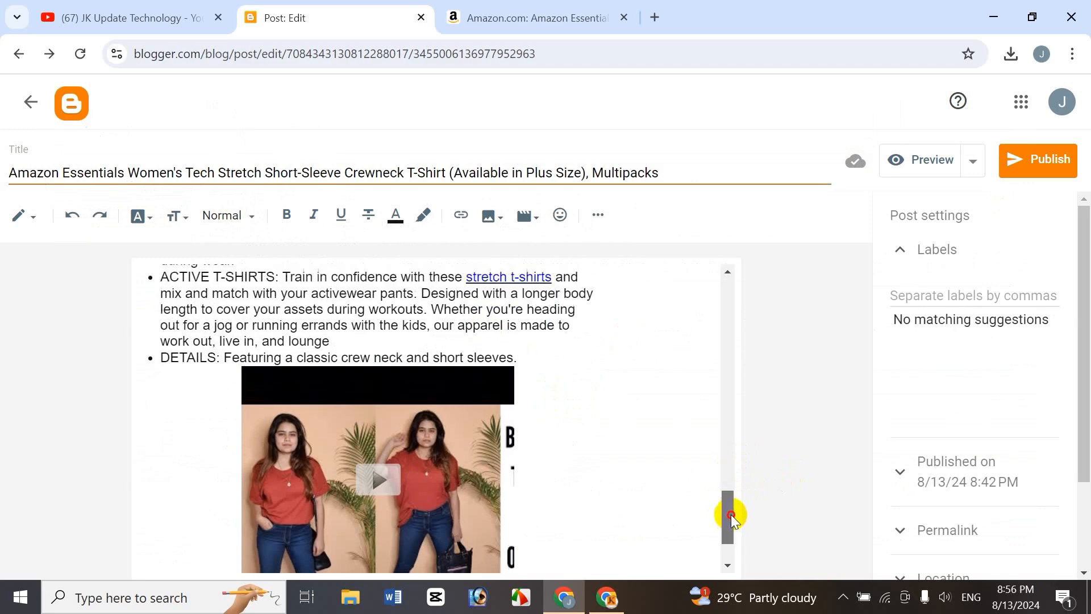
left_click_drag(732, 517, 739, 441)
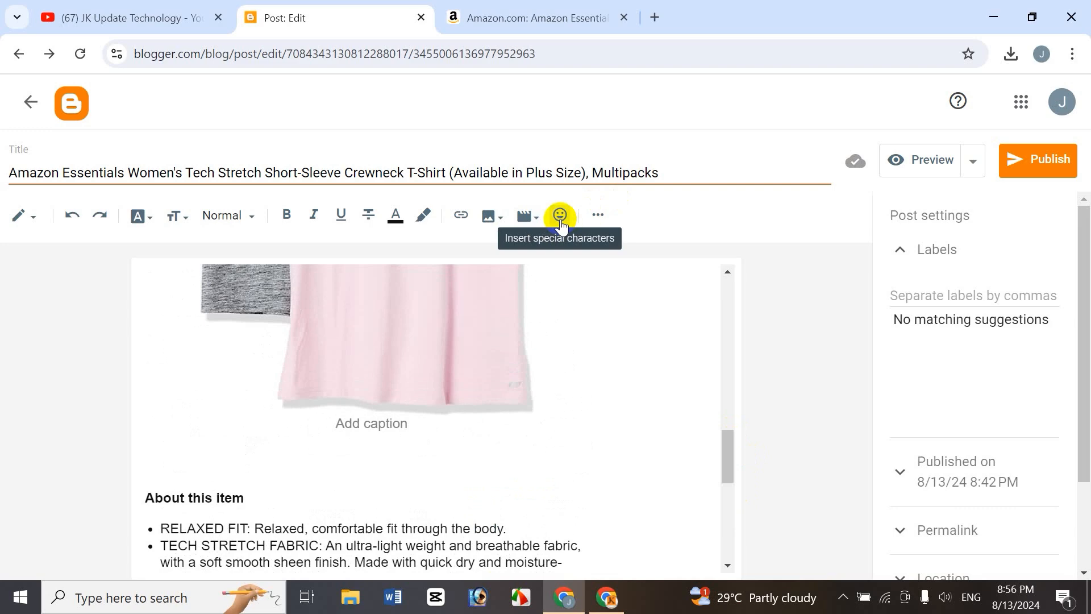
left_click_drag(734, 455, 759, 366)
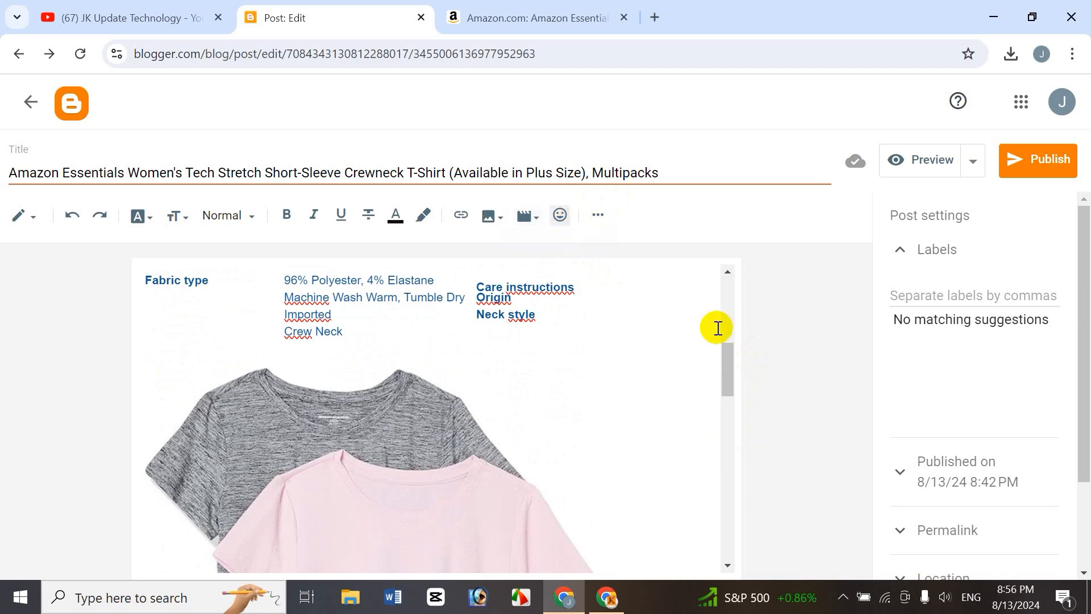
left_click_drag(728, 361, 729, 461)
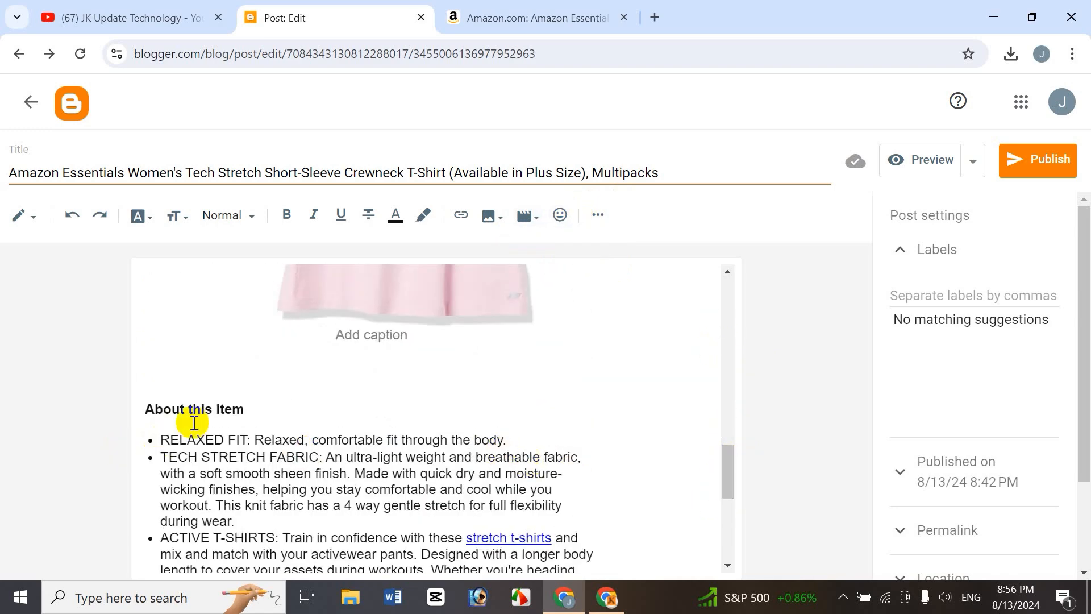
Insert a hand emoji at the start of the About this item heading.
left_click(148, 409)
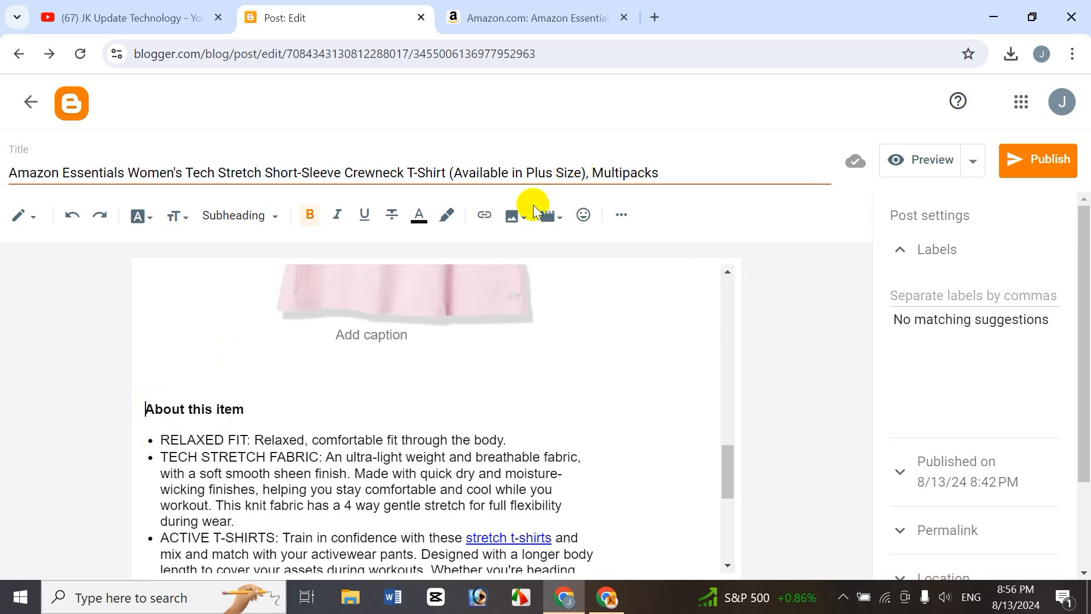
left_click(586, 221)
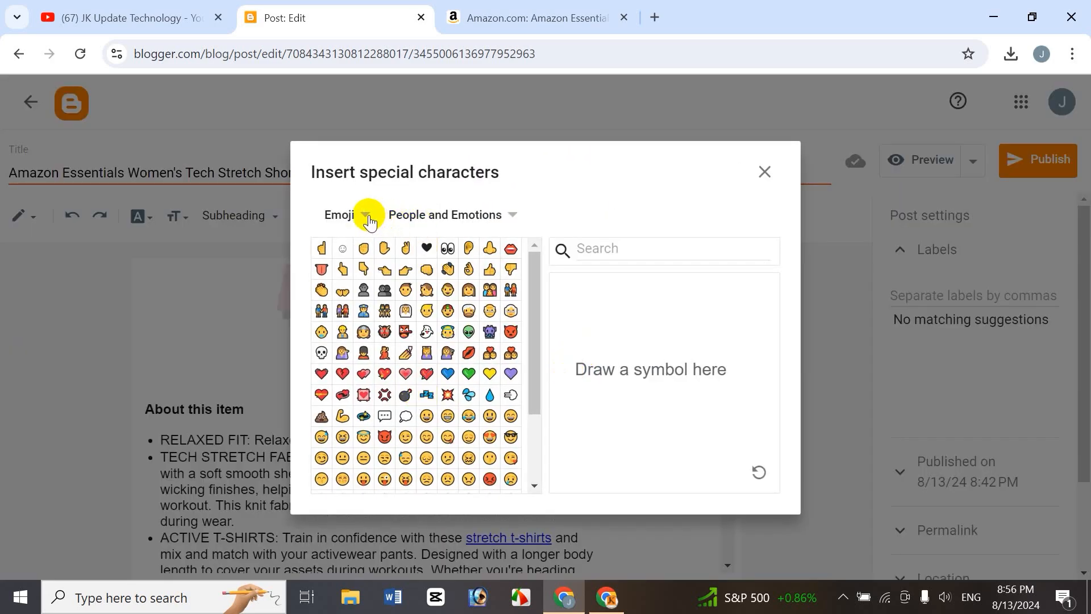
left_click(367, 216)
left_click(473, 191)
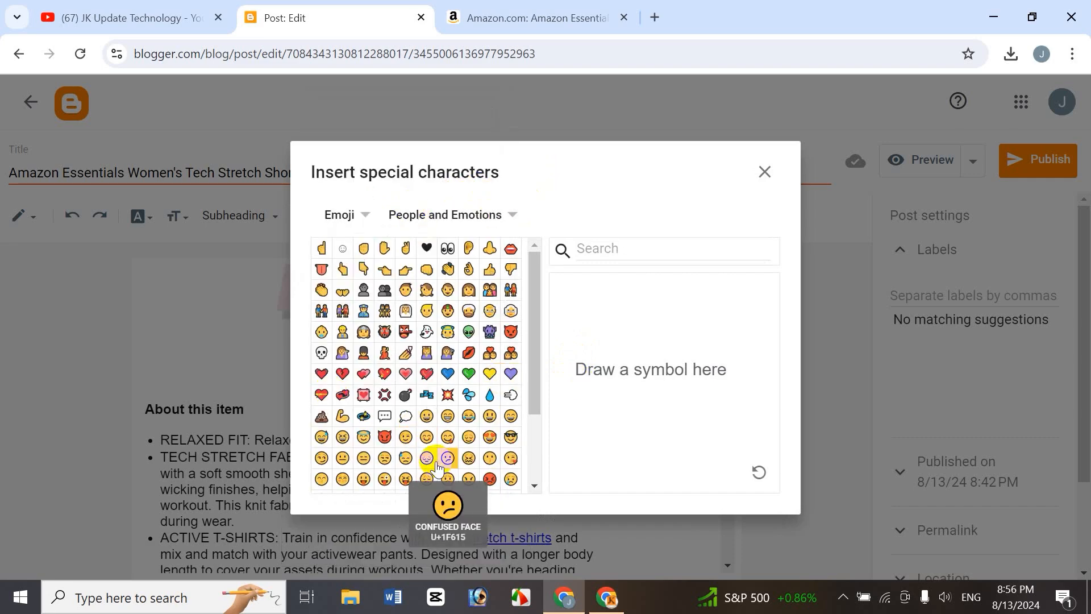
left_click(490, 247)
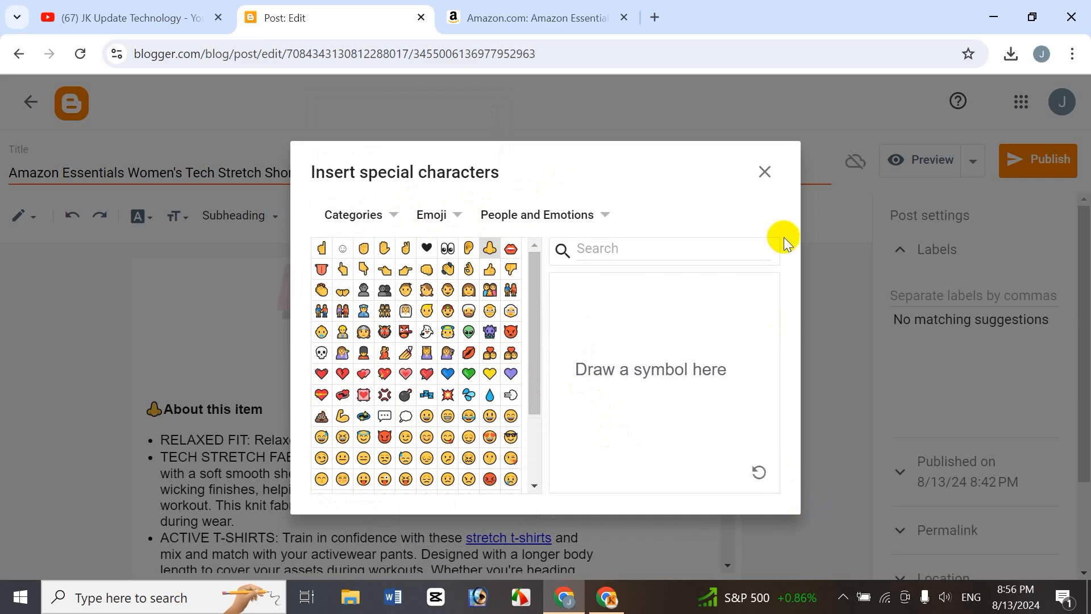
left_click(767, 173)
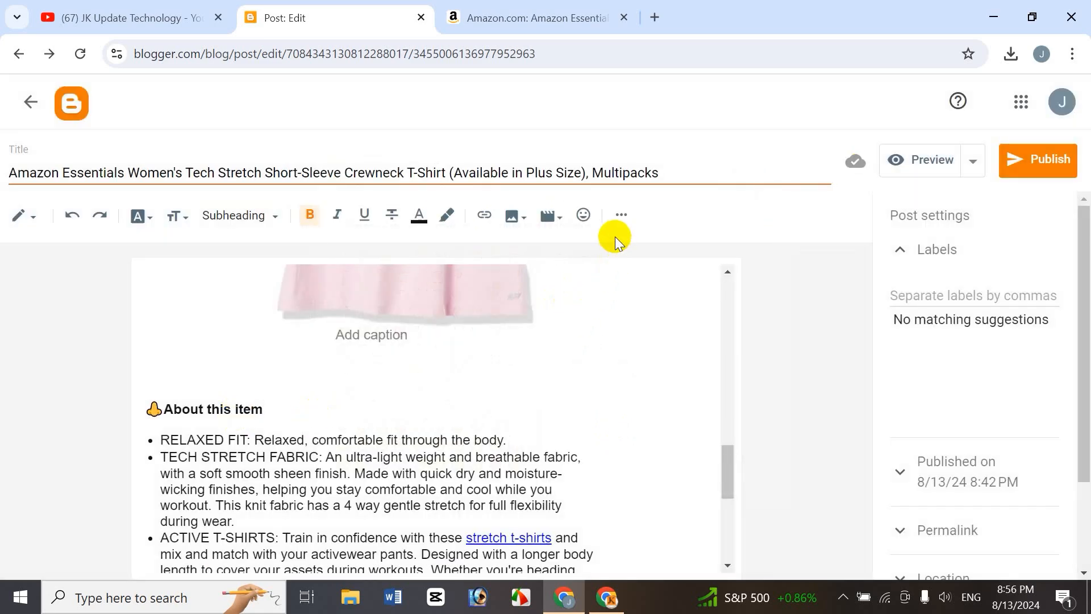
Right-align the TECH STRETCH FABRIC bullet item.
left_click(626, 216)
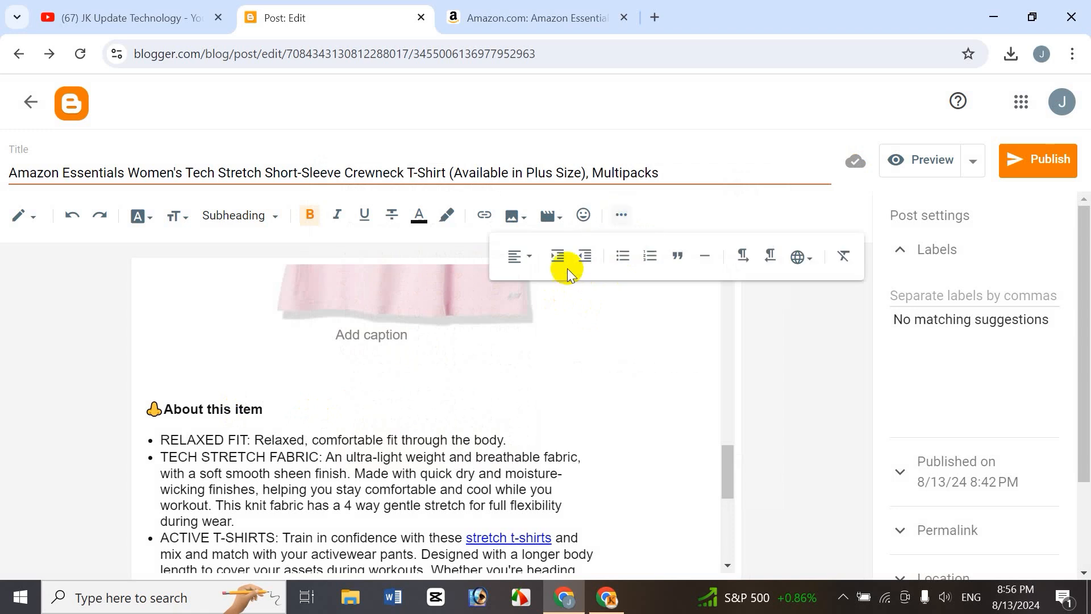
left_click(528, 262)
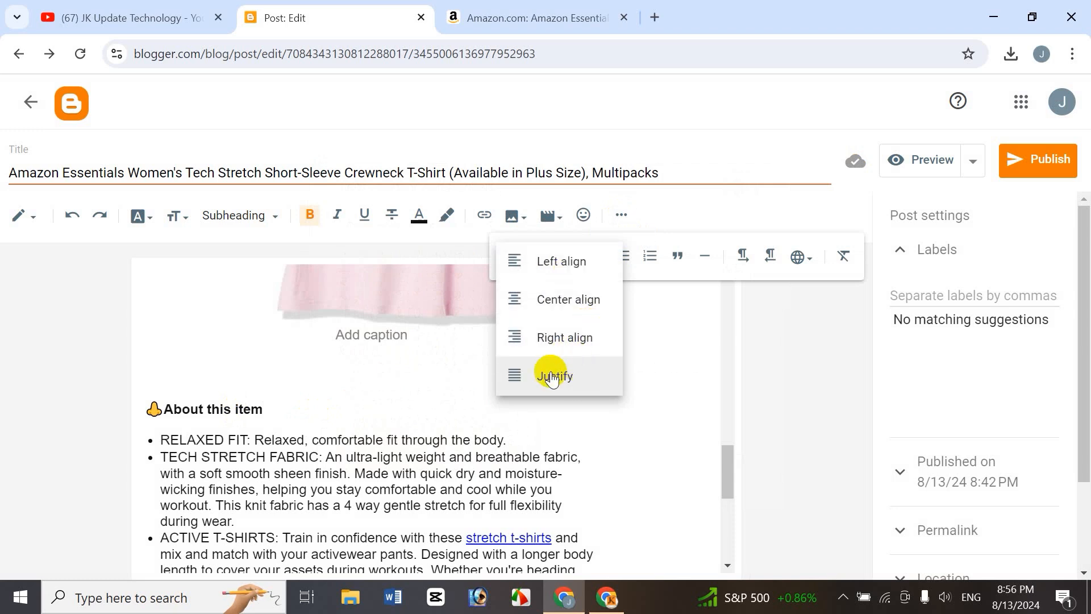
left_click(391, 457)
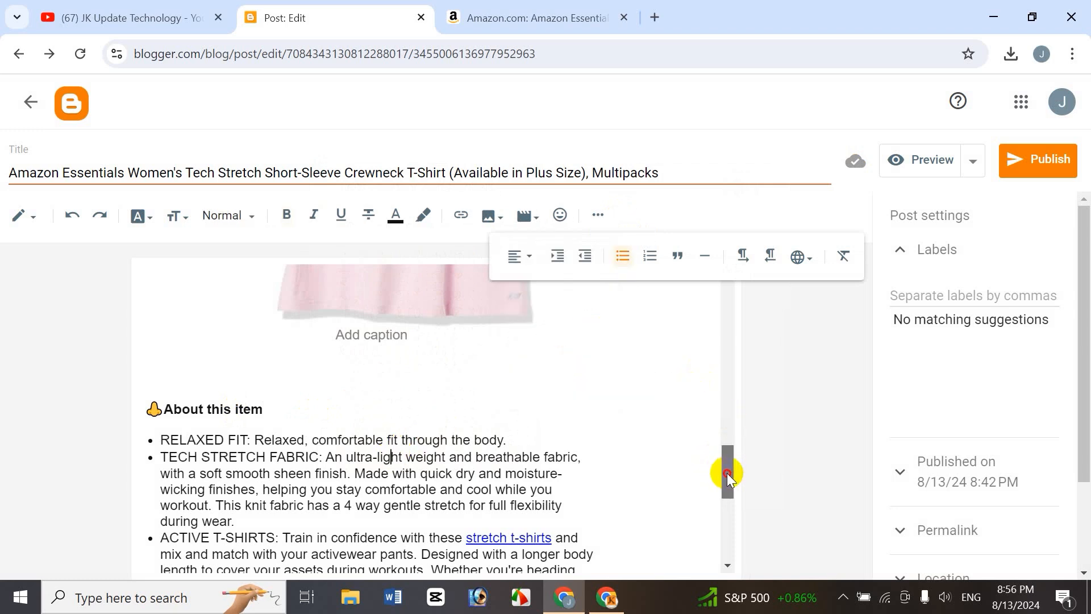
scroll(728, 473, "down", 1)
left_click_drag(166, 387, 235, 458)
left_click(533, 267)
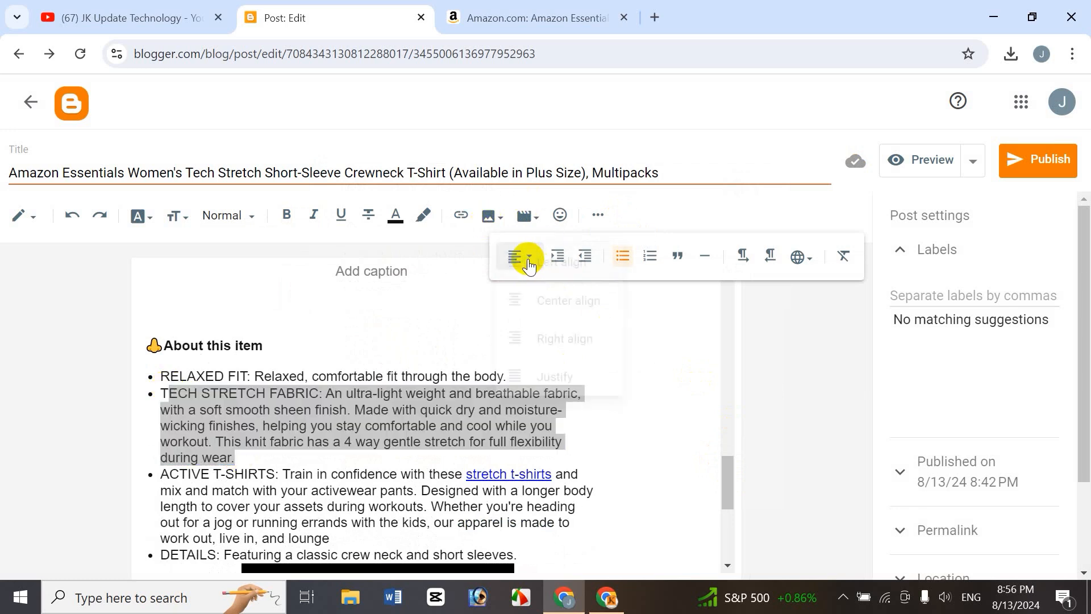
left_click(559, 336)
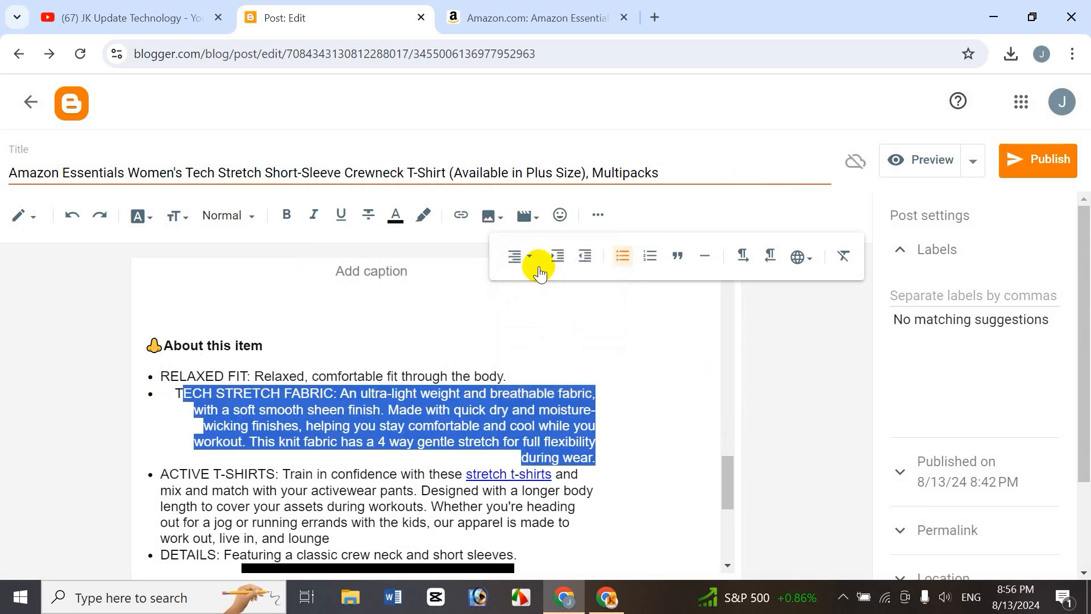
Change the TECH STRETCH FABRIC item's alignment to center, then to justify.
left_click(529, 255)
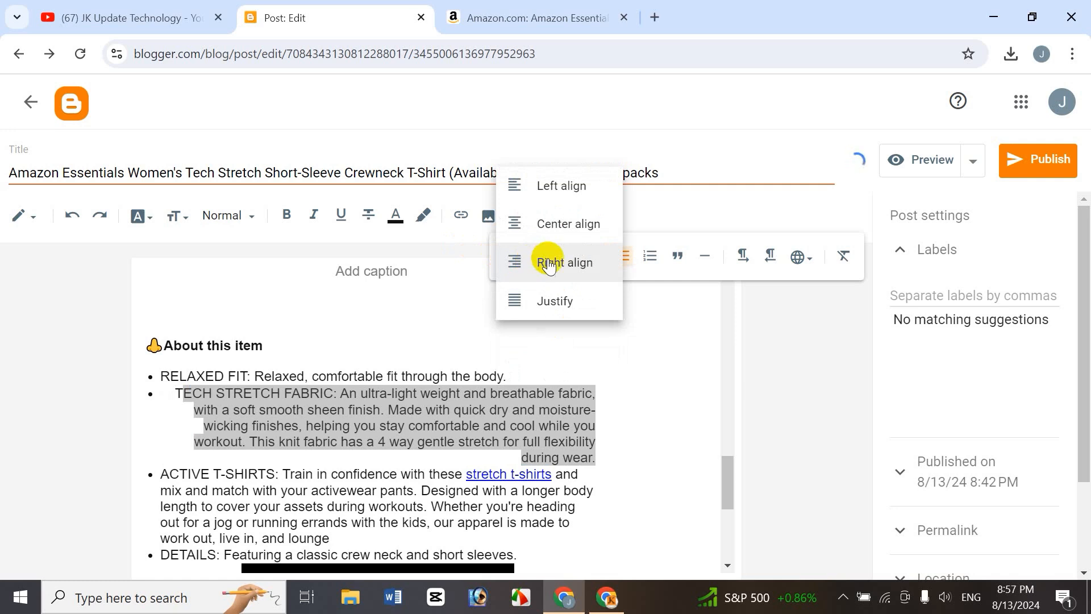
left_click(549, 224)
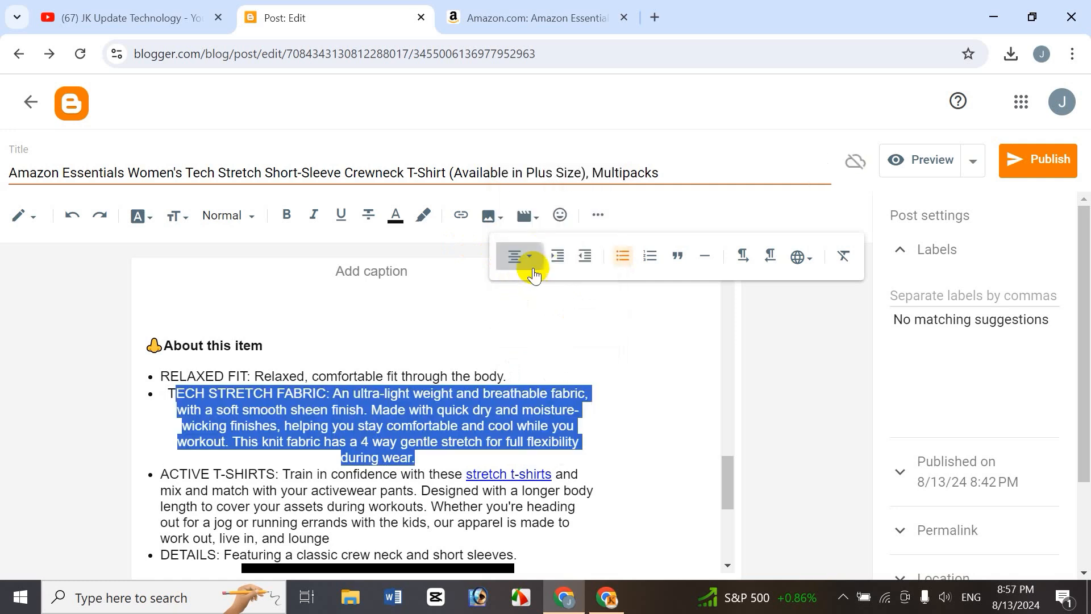
left_click(529, 265)
left_click(556, 341)
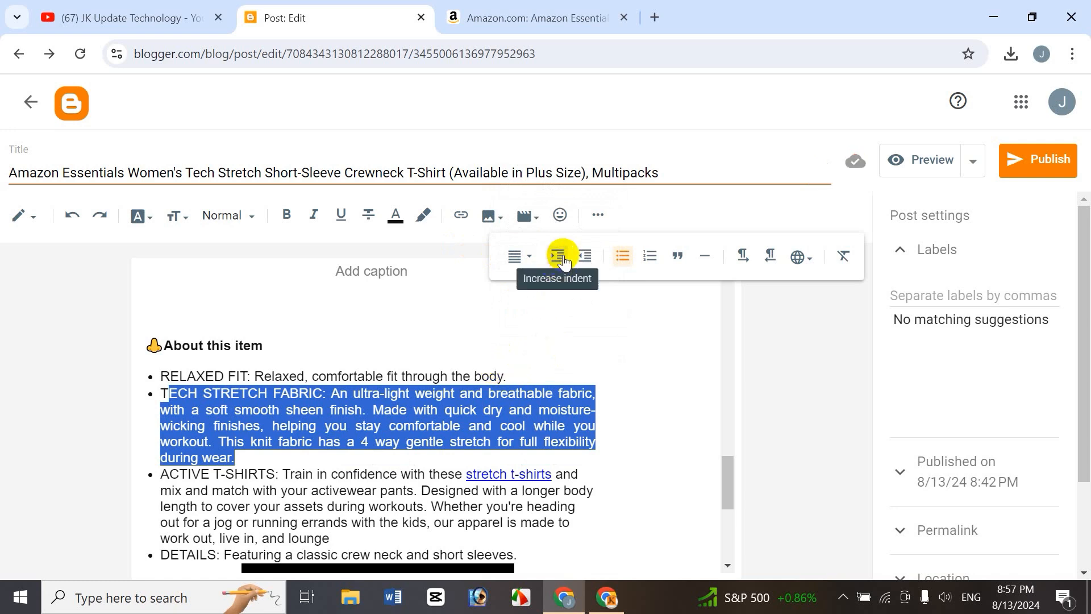
Increase the indent of the first two bullet items, then decrease it back.
left_click(453, 376)
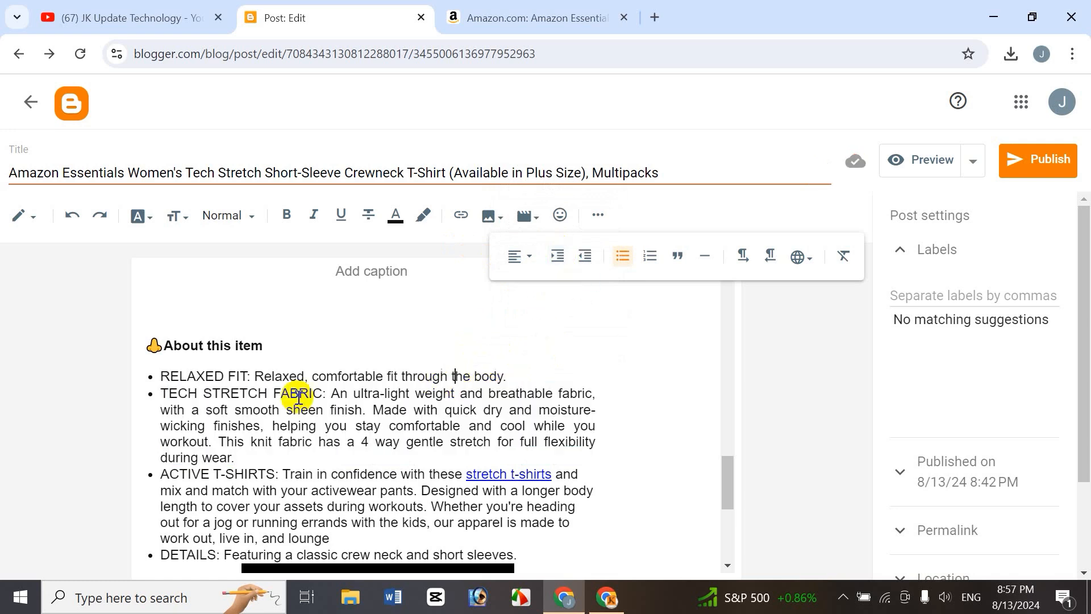
left_click_drag(169, 378, 244, 457)
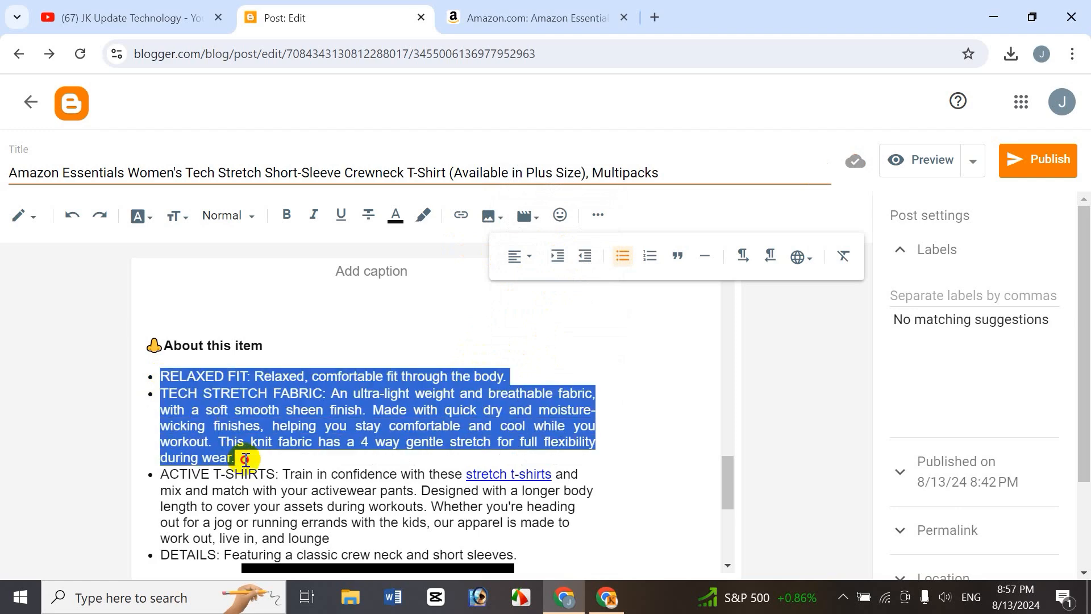
left_click(559, 256)
left_click(559, 256)
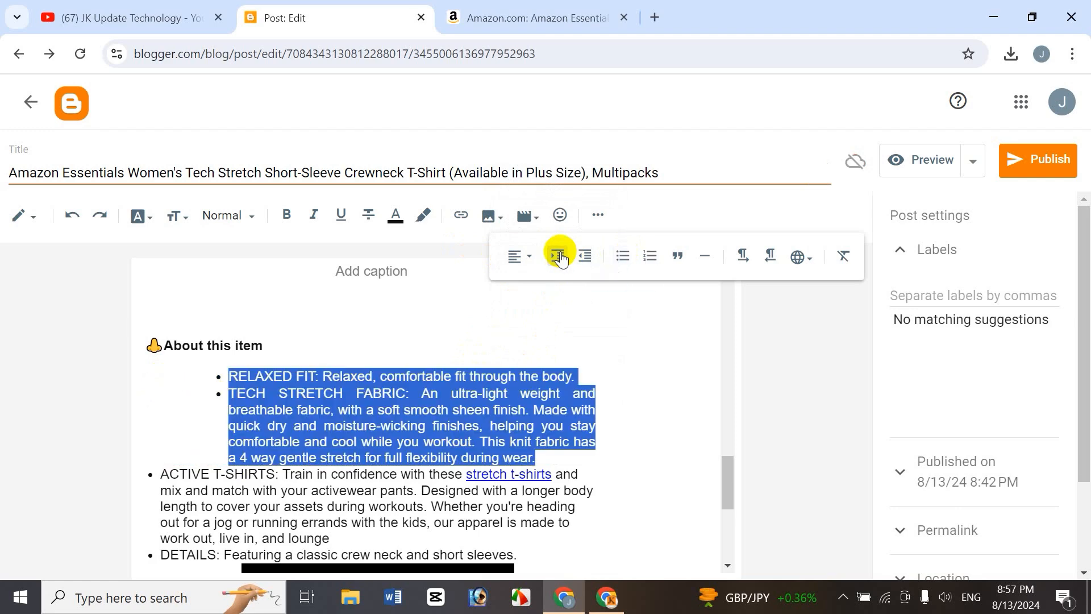
left_click(559, 255)
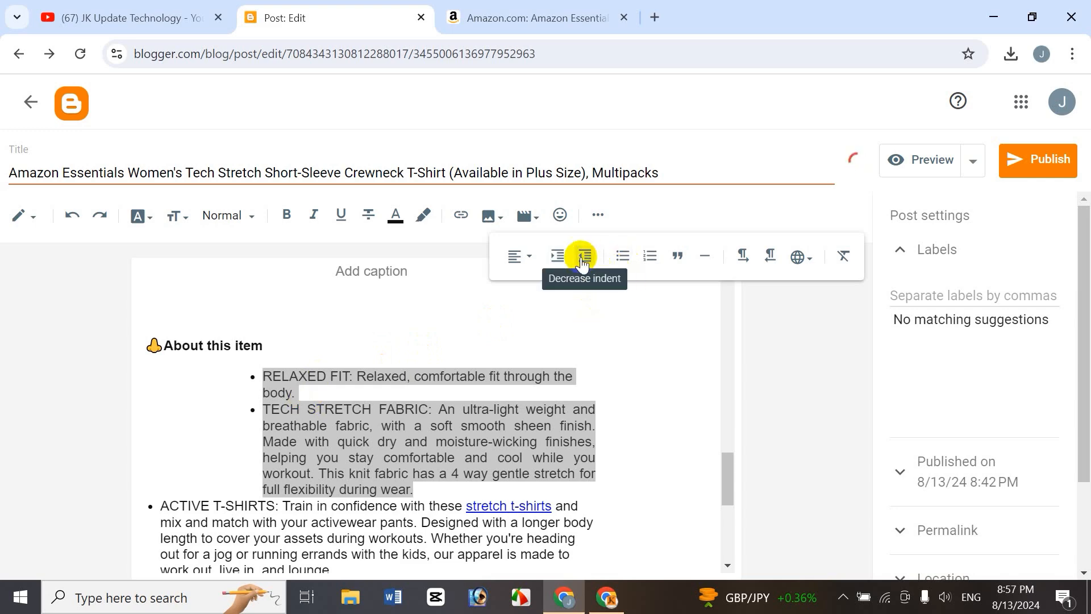
left_click(560, 256)
left_click(587, 257)
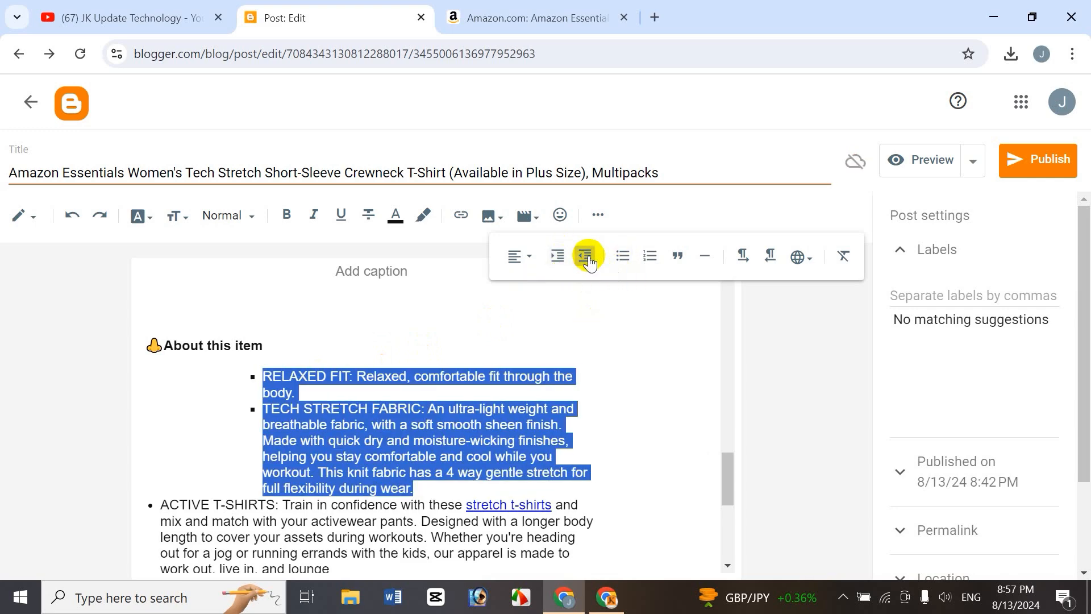
left_click(589, 261)
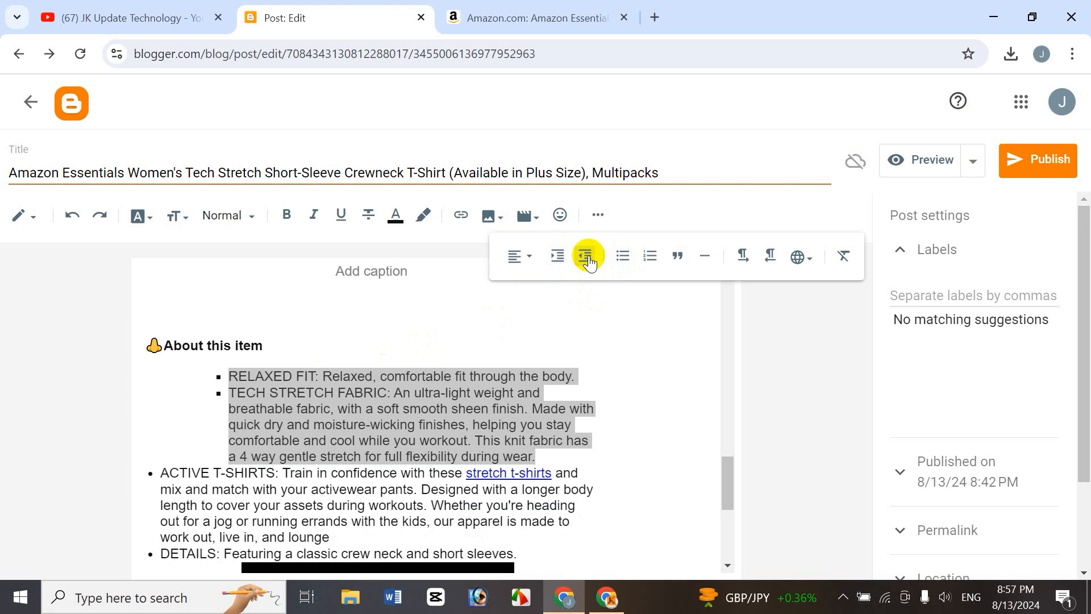
left_click(589, 261)
left_click(585, 260)
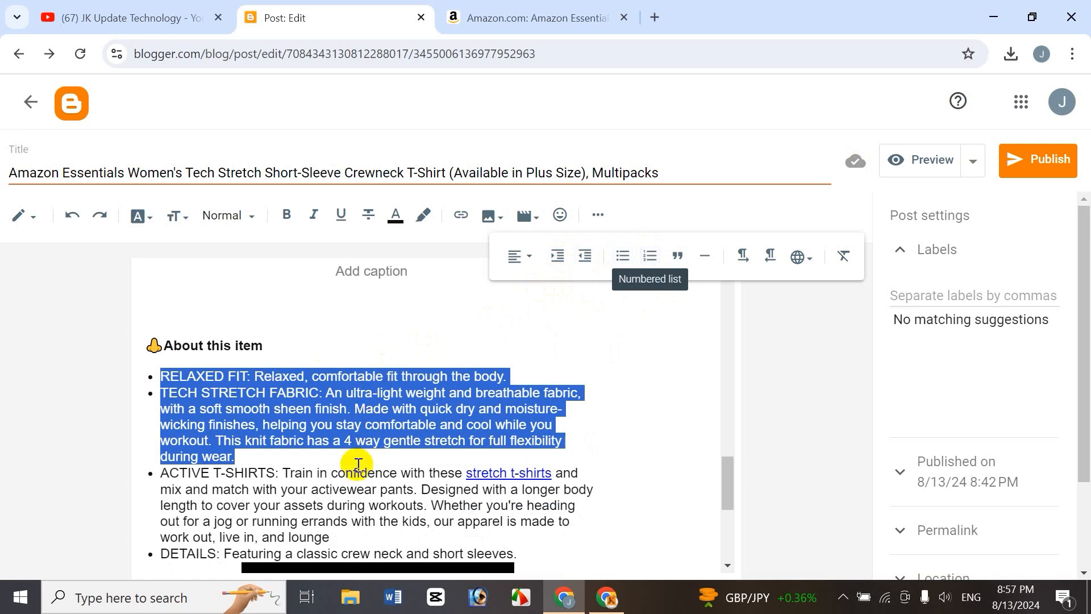
Switch the four About this item bullets to a numbered list and back to bullets.
left_click(295, 457)
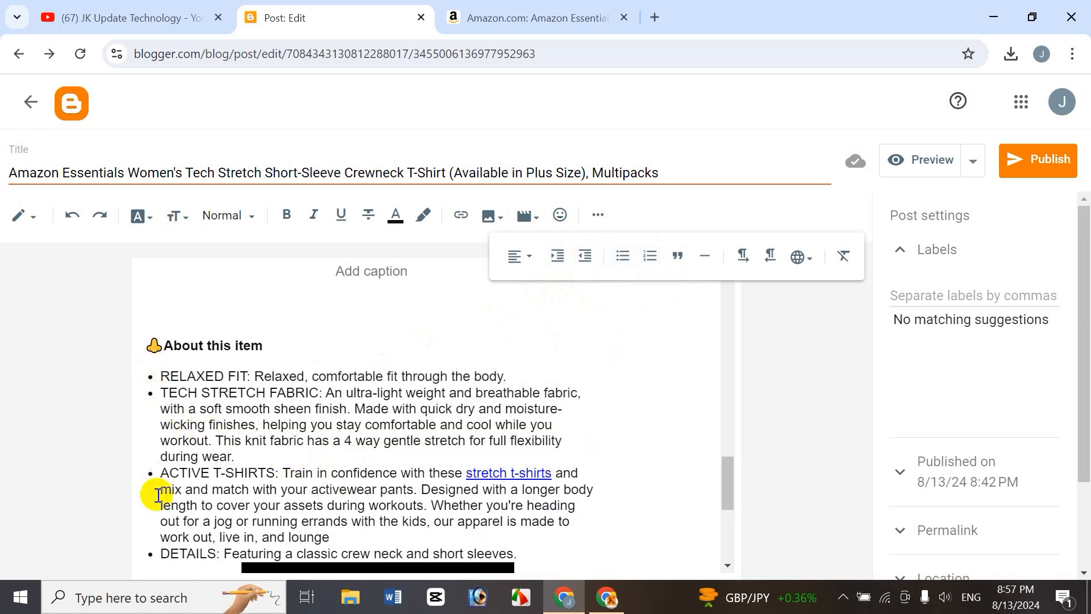
left_click_drag(163, 376, 575, 556)
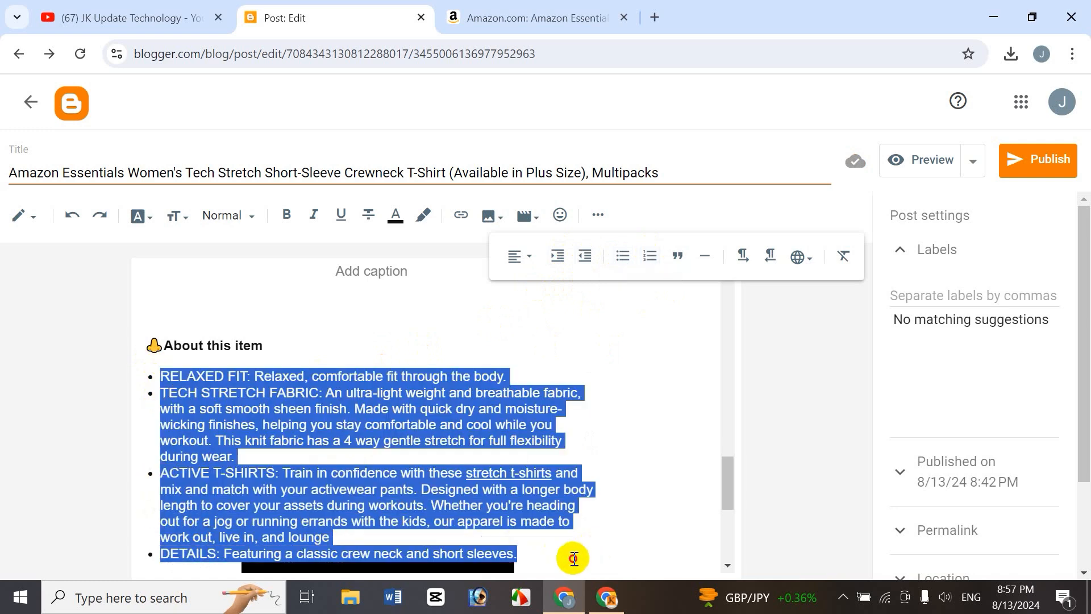
left_click(650, 256)
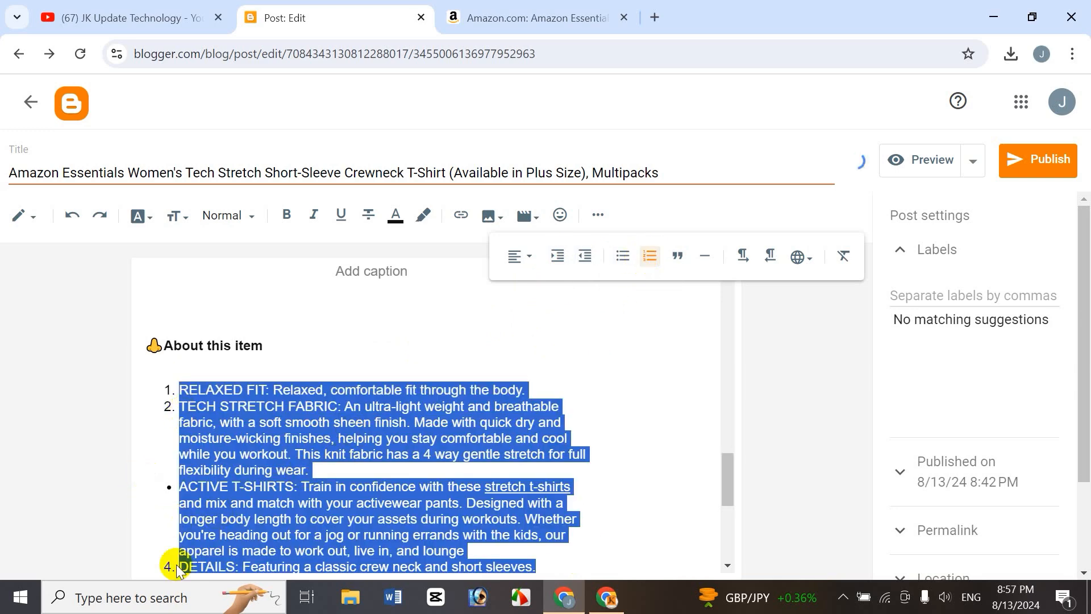
left_click(622, 259)
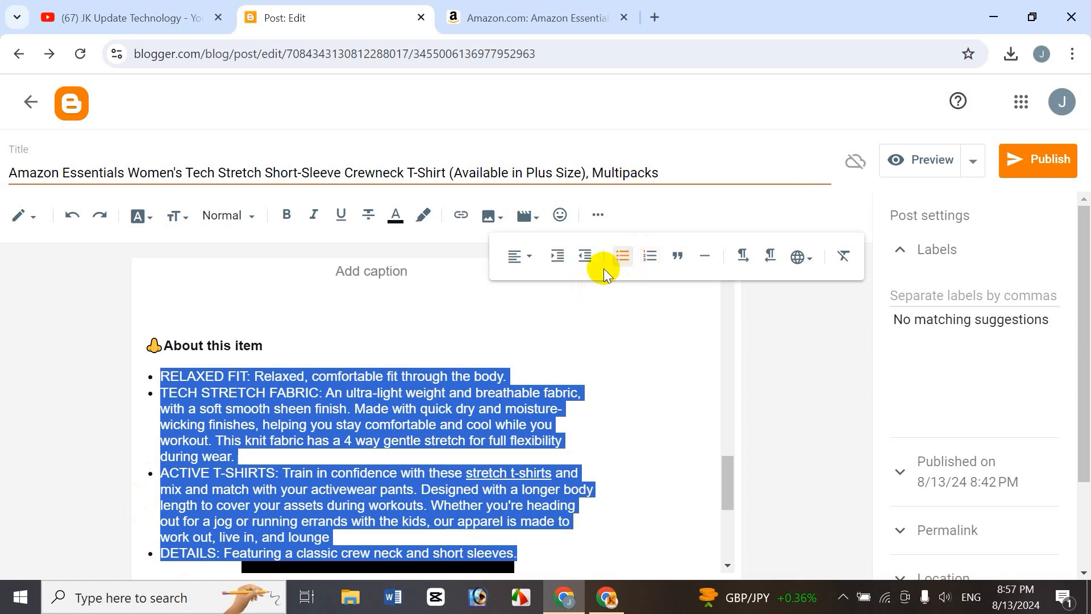
left_click(244, 426)
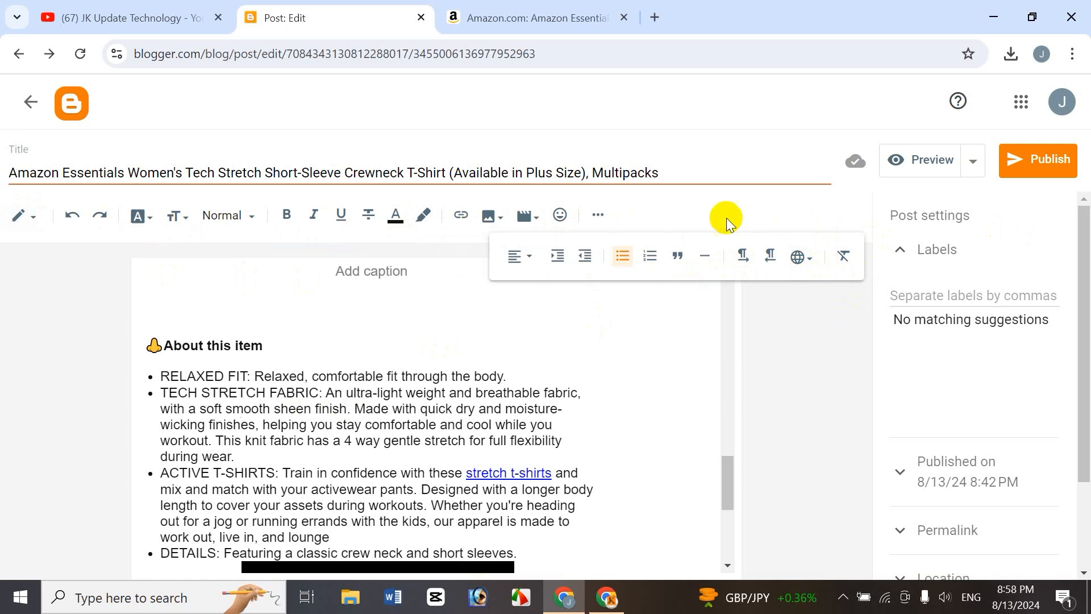
left_click(380, 425)
left_click(600, 214)
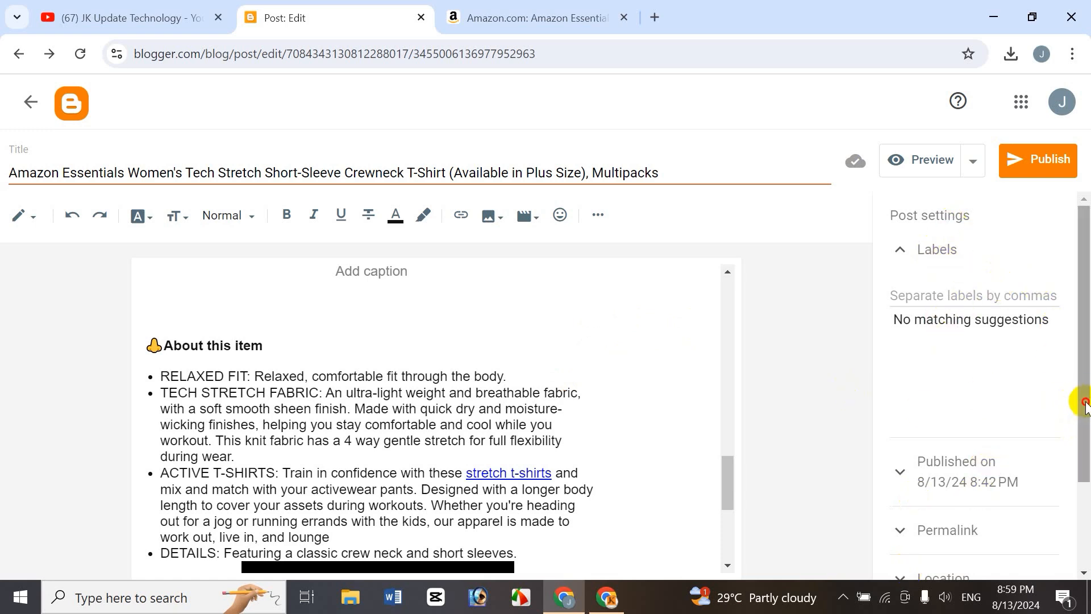
scroll(1085, 405, "down", 1)
scroll(1086, 405, "up", 1)
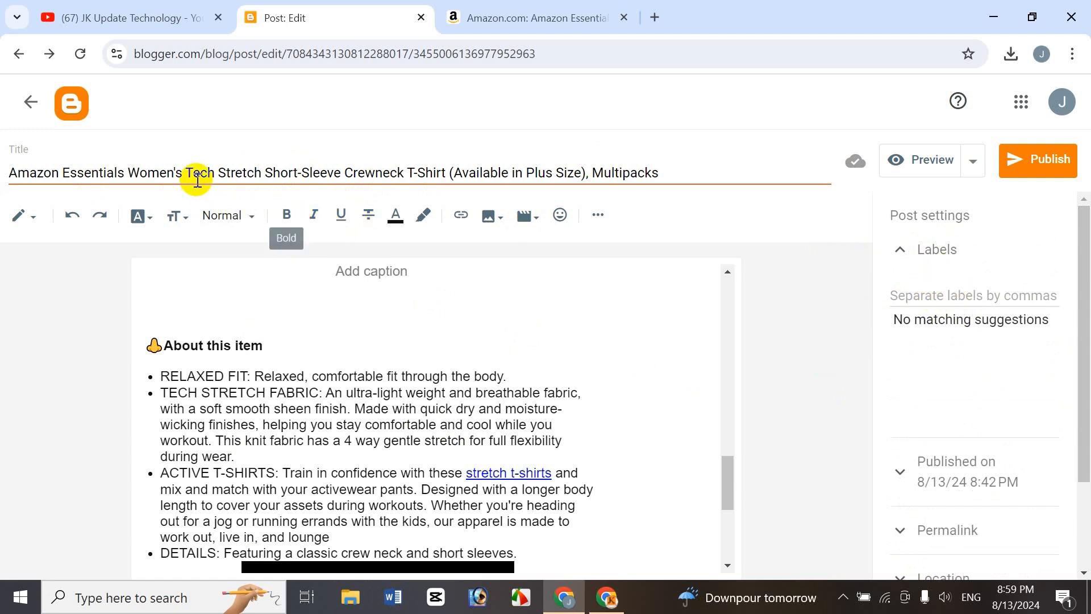
Add the label Women's Tech Stretch, copied from the post title, followed by a comma.
left_click_drag(185, 172, 253, 173)
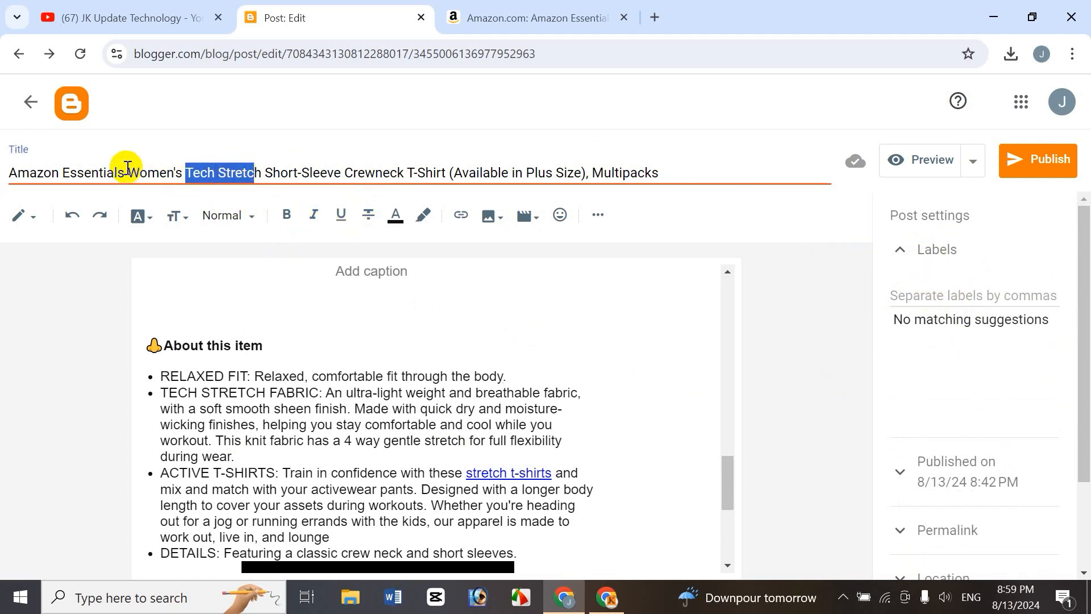
left_click_drag(135, 172, 256, 171)
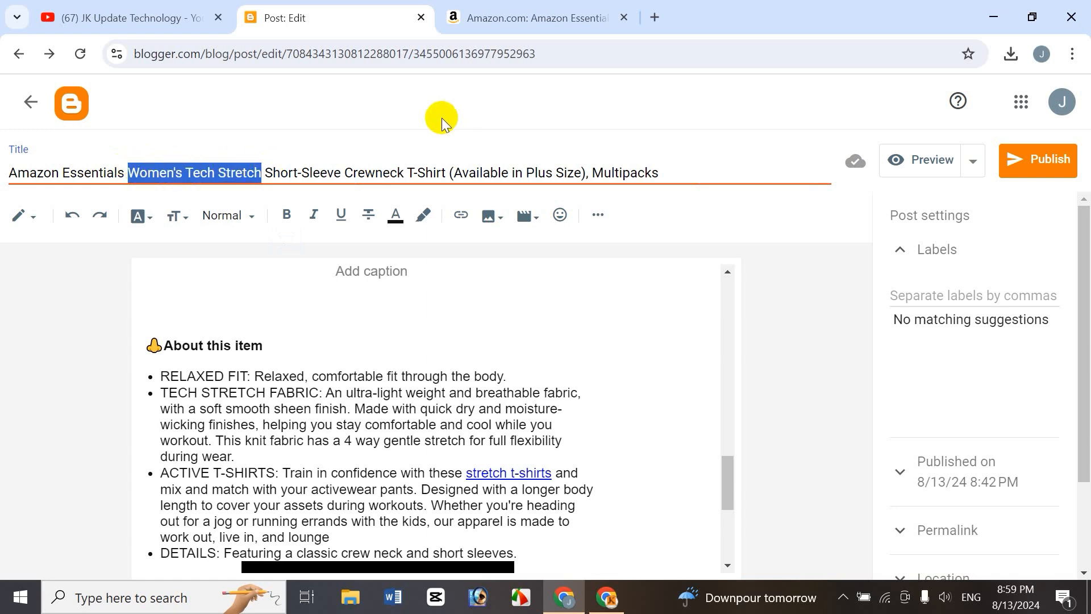
left_click(921, 297)
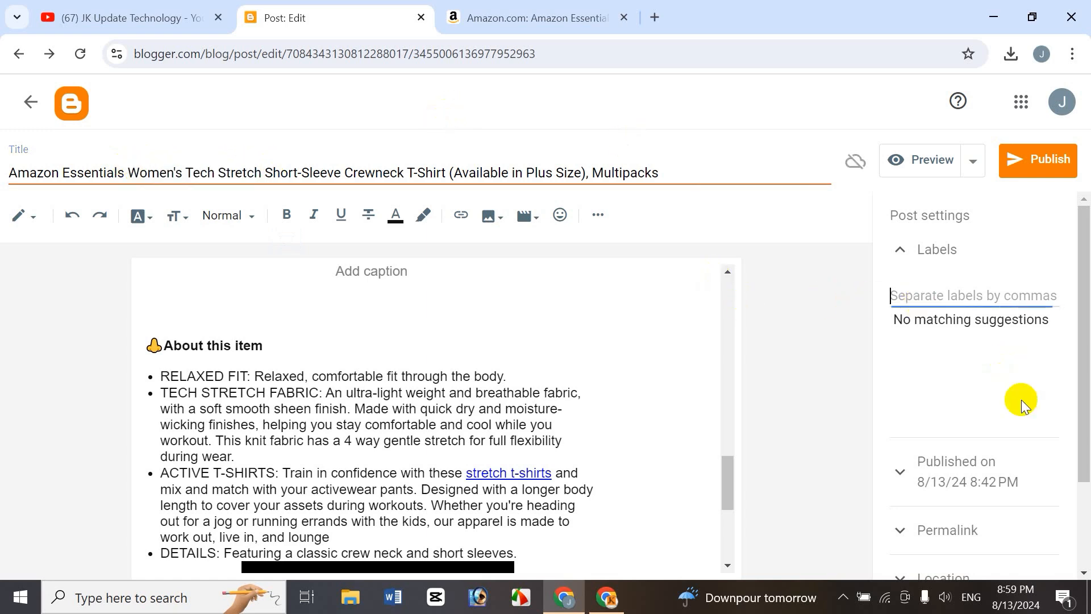
type("Women's Tech Stretch")
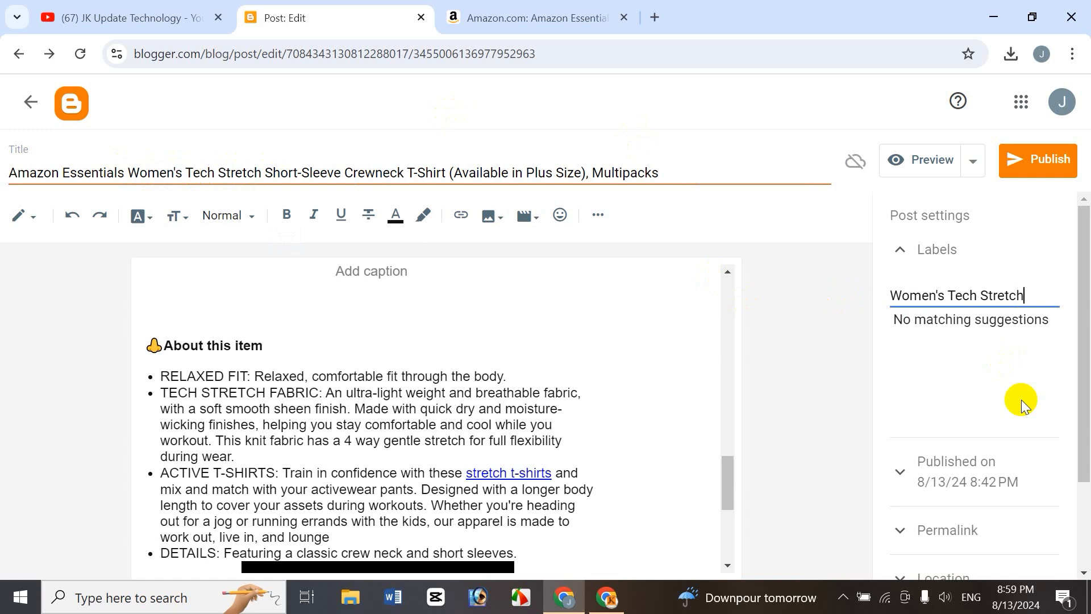
type(",")
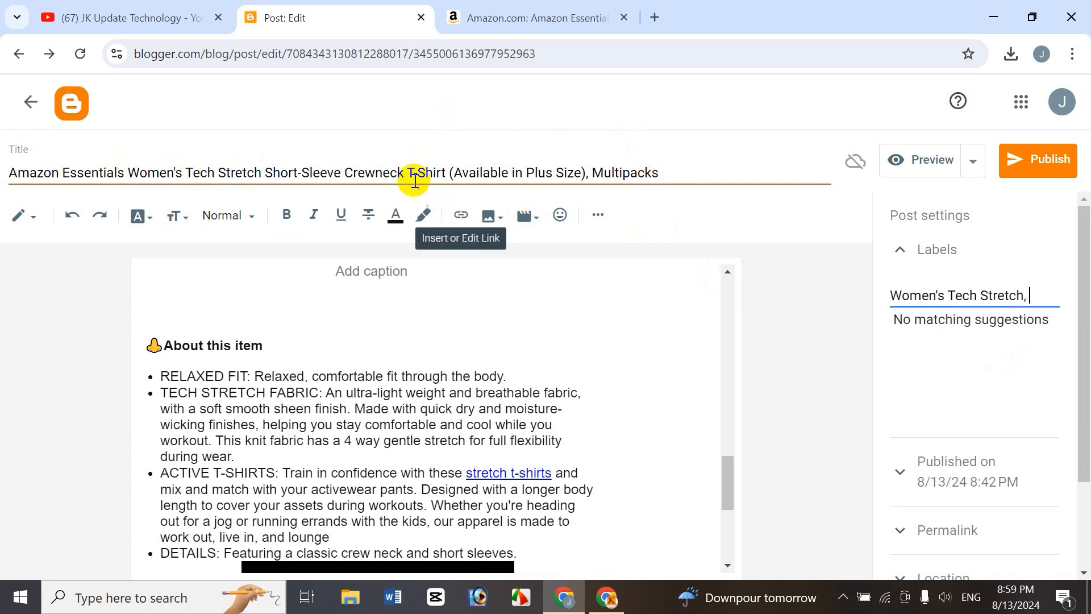
Add T-Shirt from the post title as a second label.
left_click_drag(407, 172, 453, 174)
key("ctrl+c")
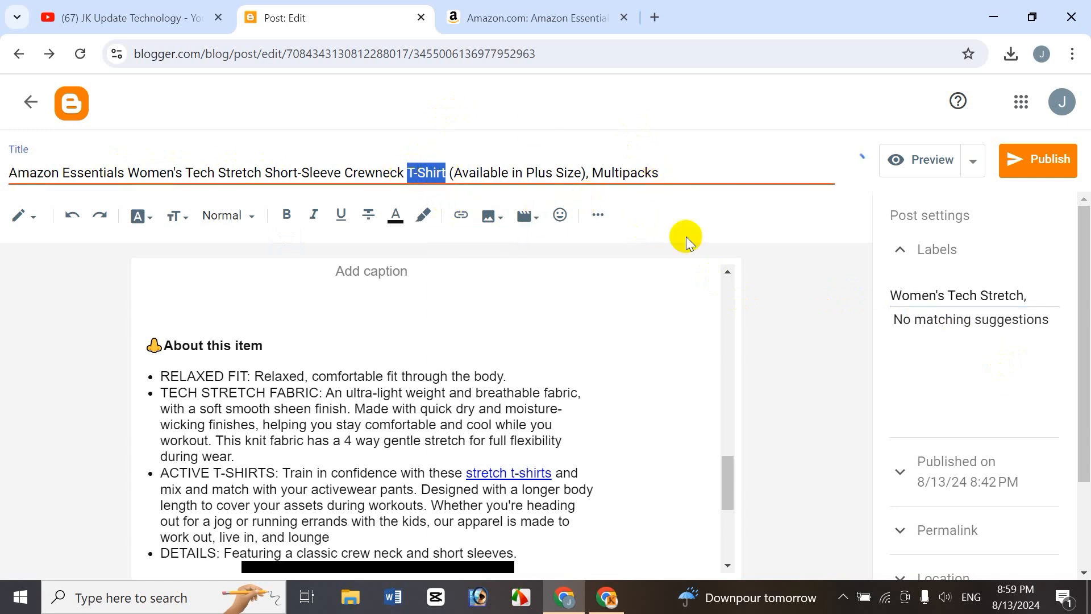
left_click(1057, 313)
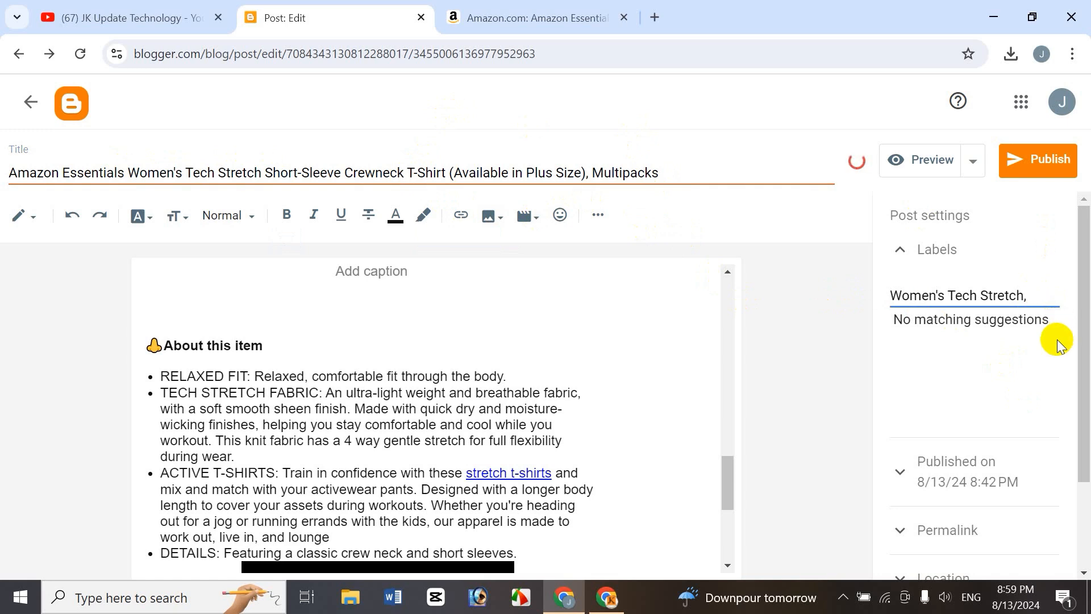
key("ctrl+v")
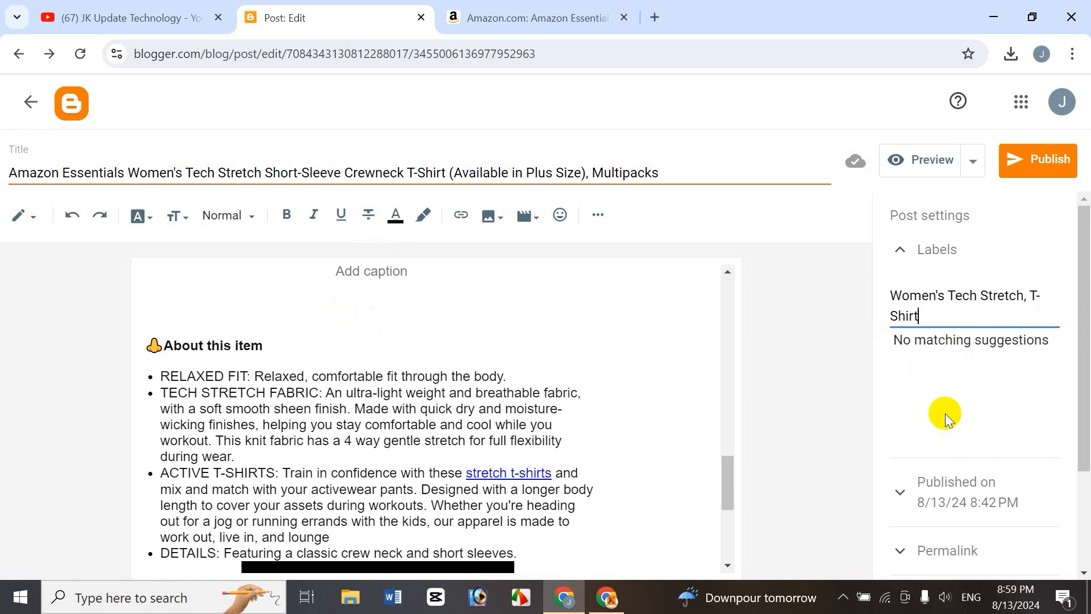
Expand the post's published date and time settings to review them.
scroll(1023, 387, "down", 2)
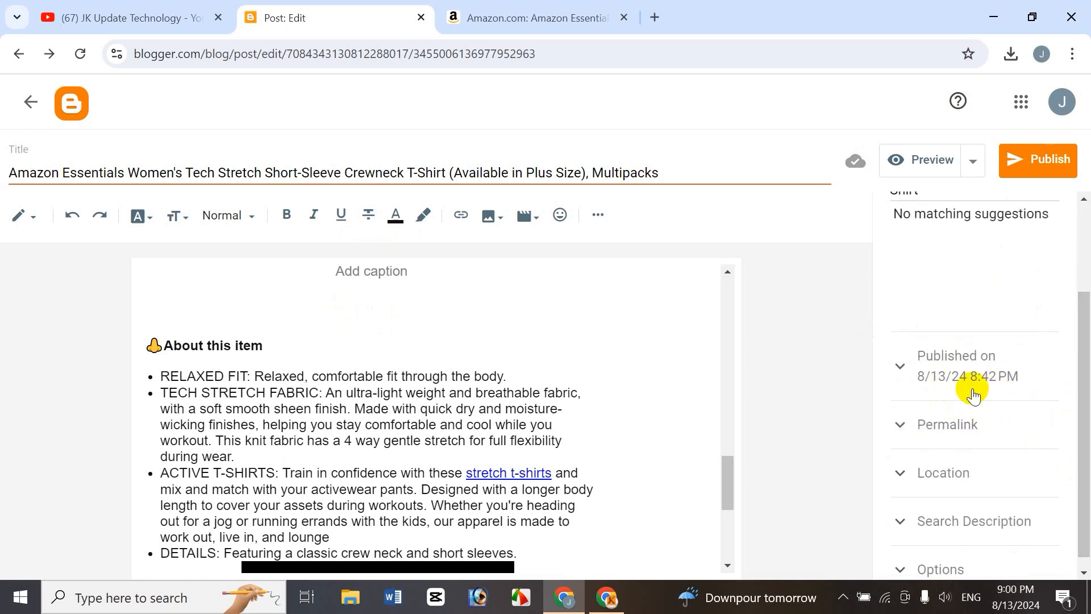
left_click(939, 373)
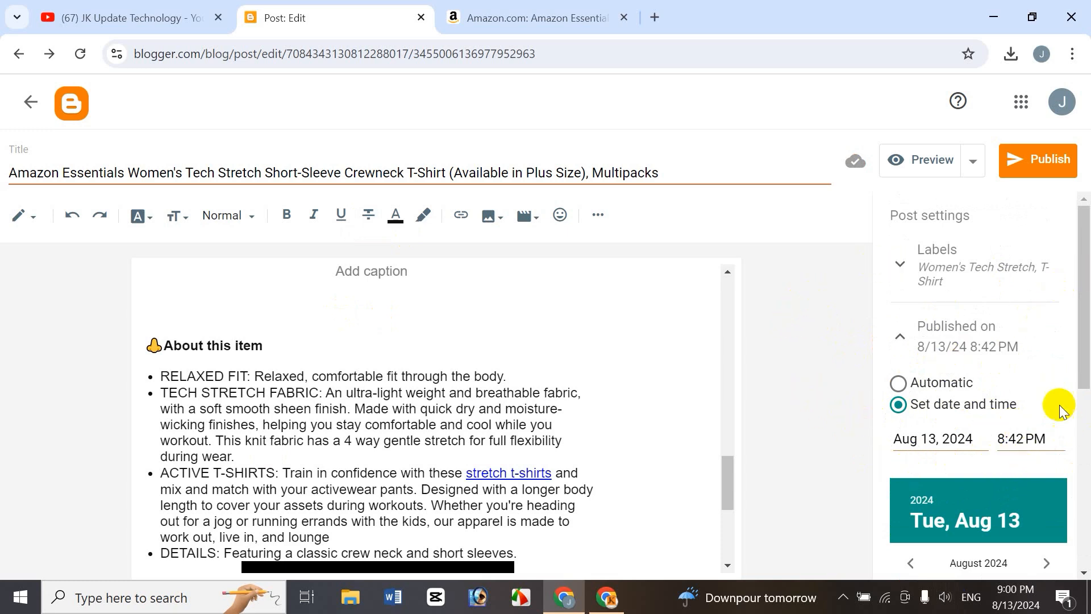
left_click_drag(1085, 347, 1087, 513)
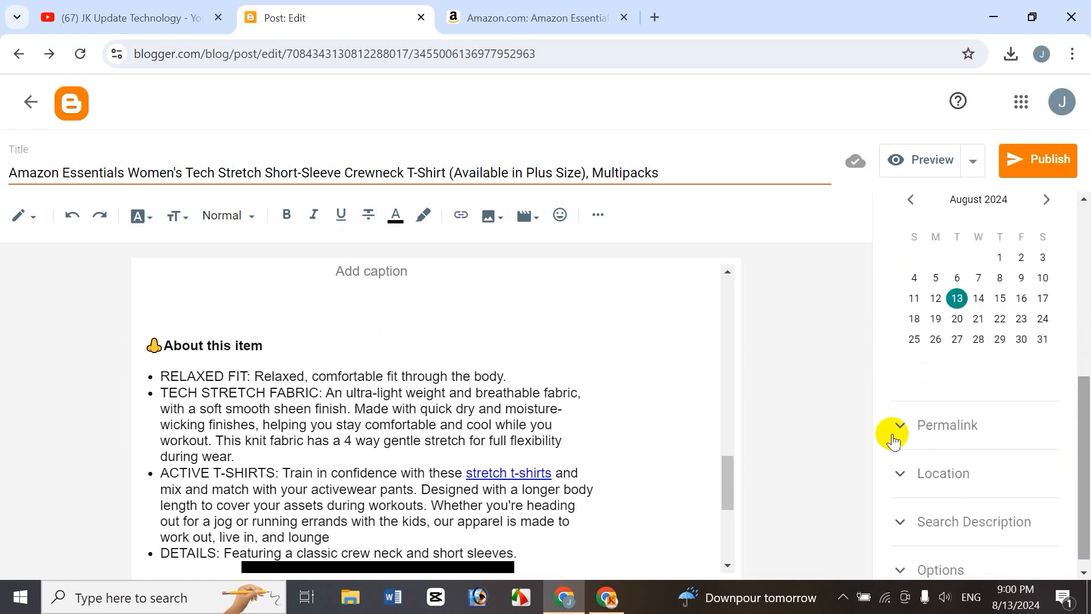
Switch the permalink to a custom permalink and set it to women-tshirt.
left_click(936, 432)
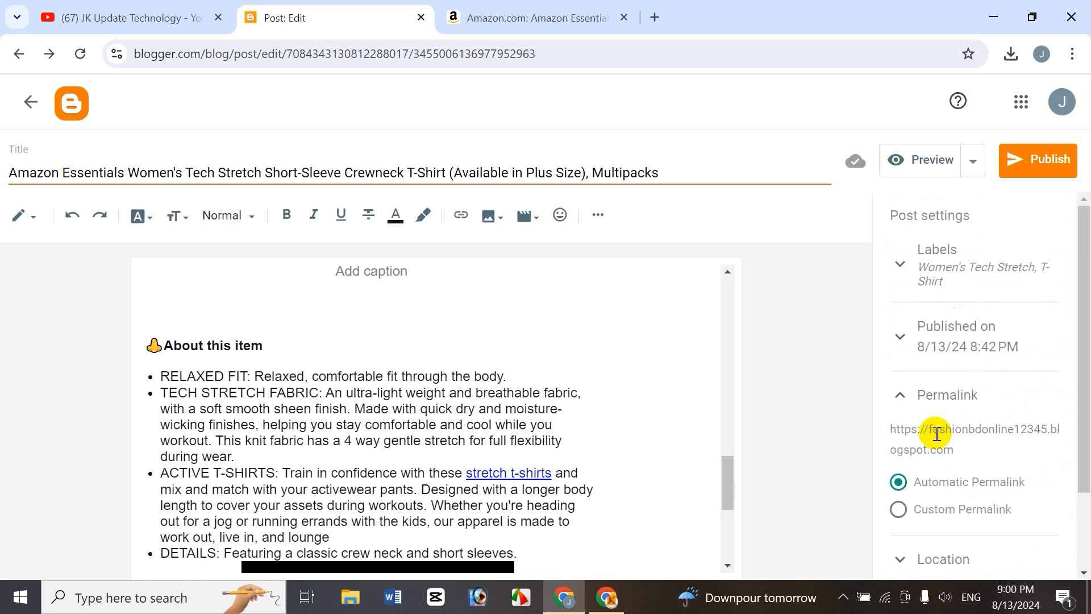
left_click_drag(1087, 351, 1086, 435)
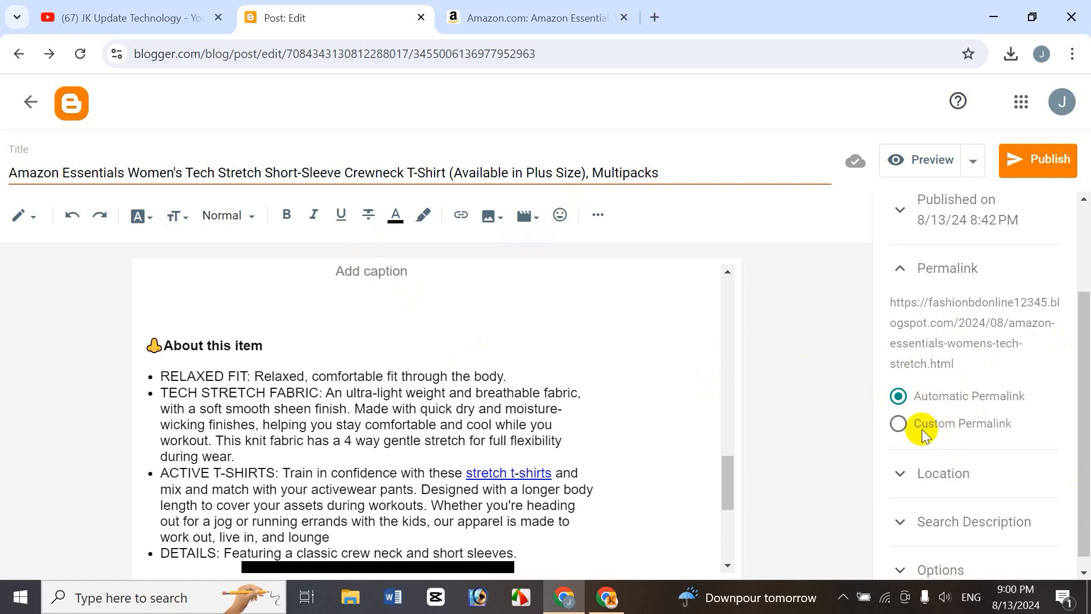
left_click(899, 431)
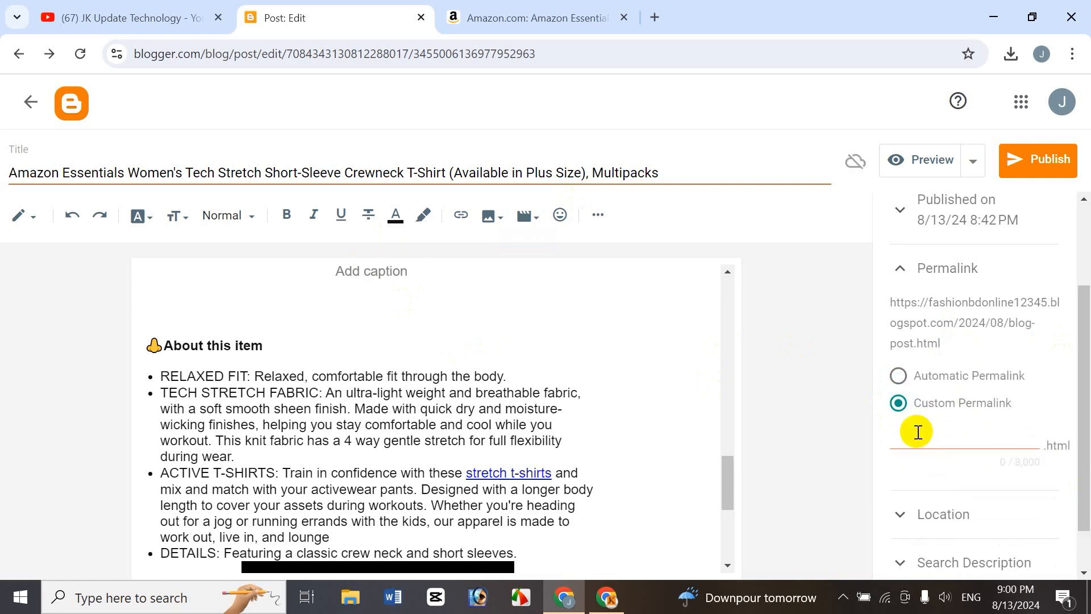
left_click(919, 437)
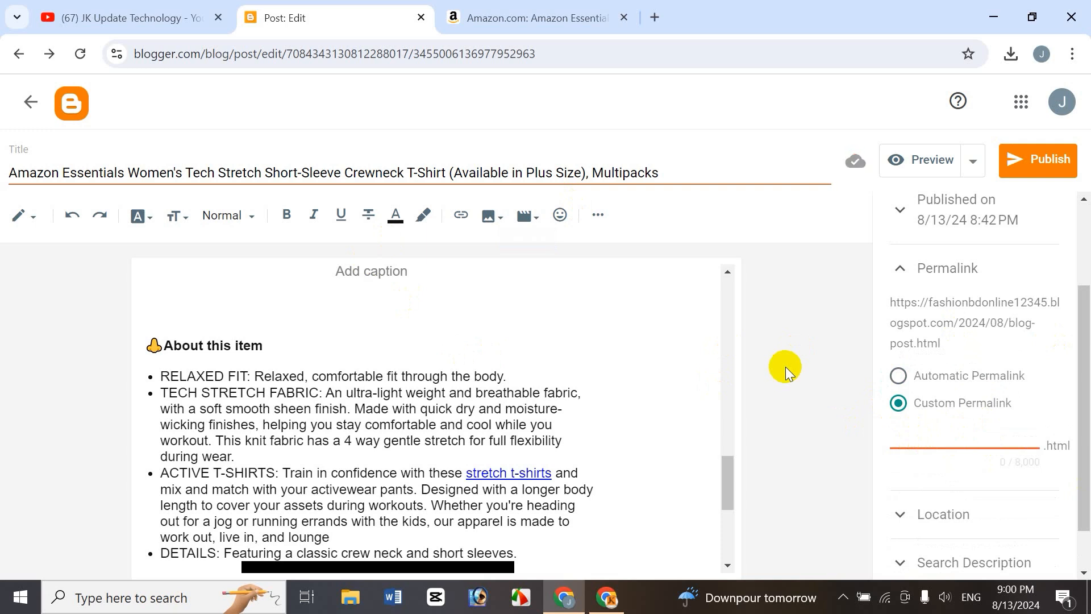
type("women-t")
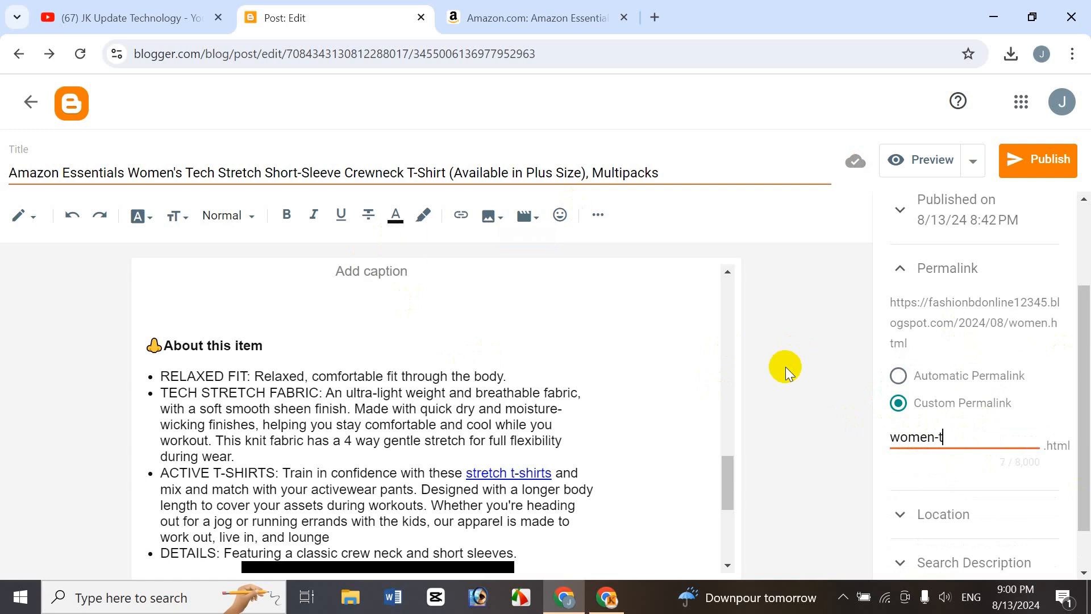
type("shirt")
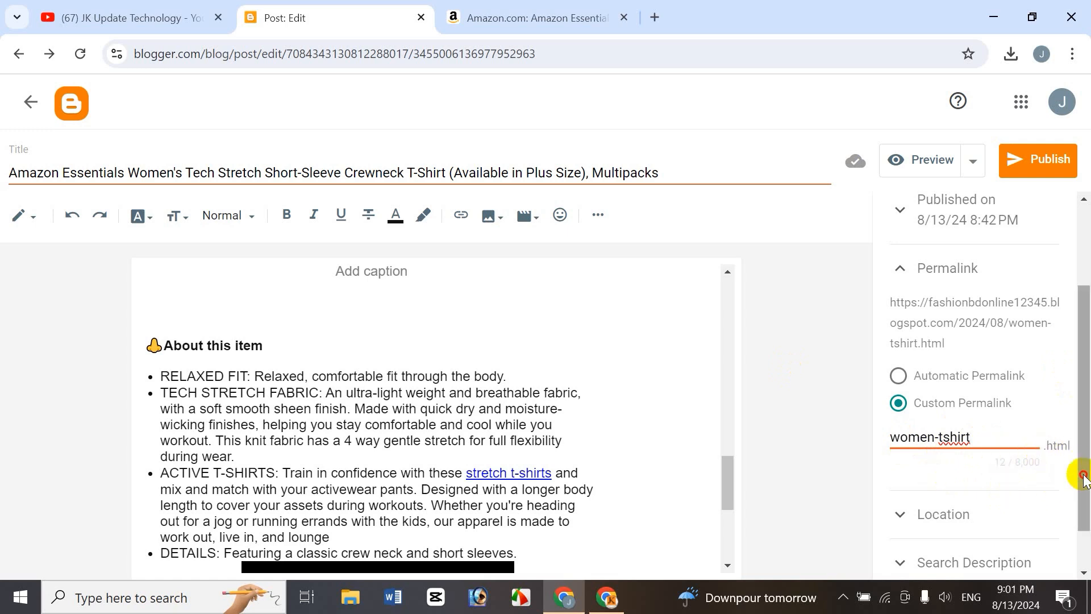
Open the Location setting, search for bangladesh and set it as the post's location.
scroll(1084, 478, "down", 1)
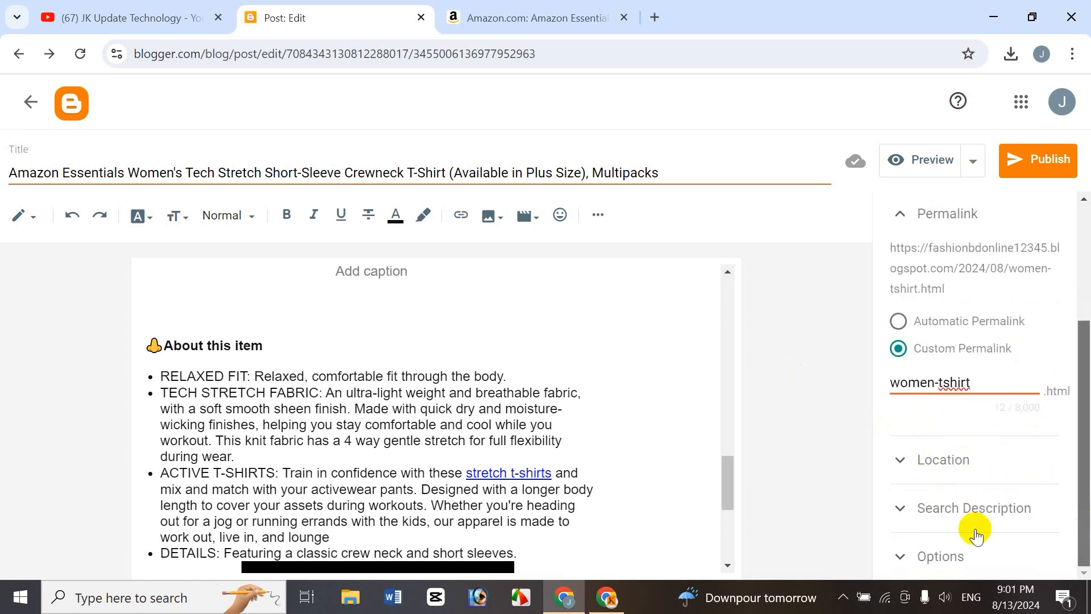
left_click(926, 460)
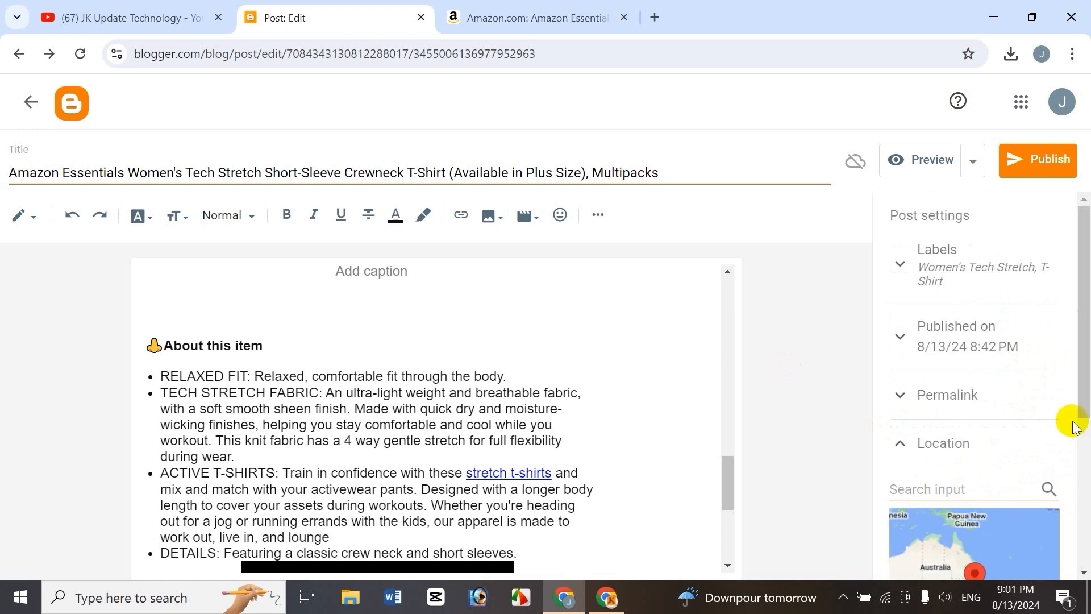
scroll(1075, 367, "down", 3)
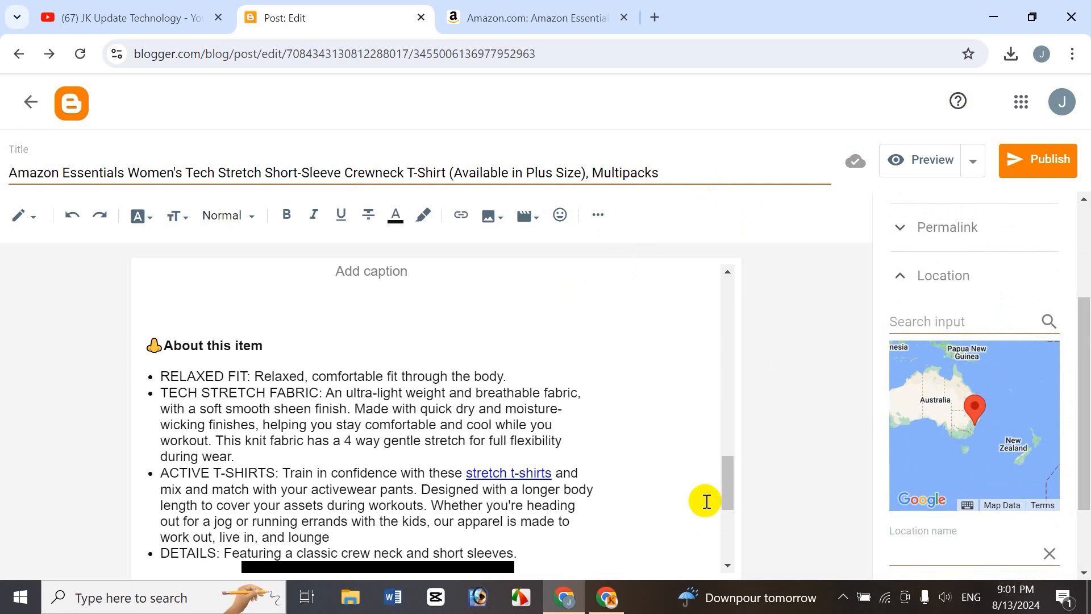
left_click(932, 328)
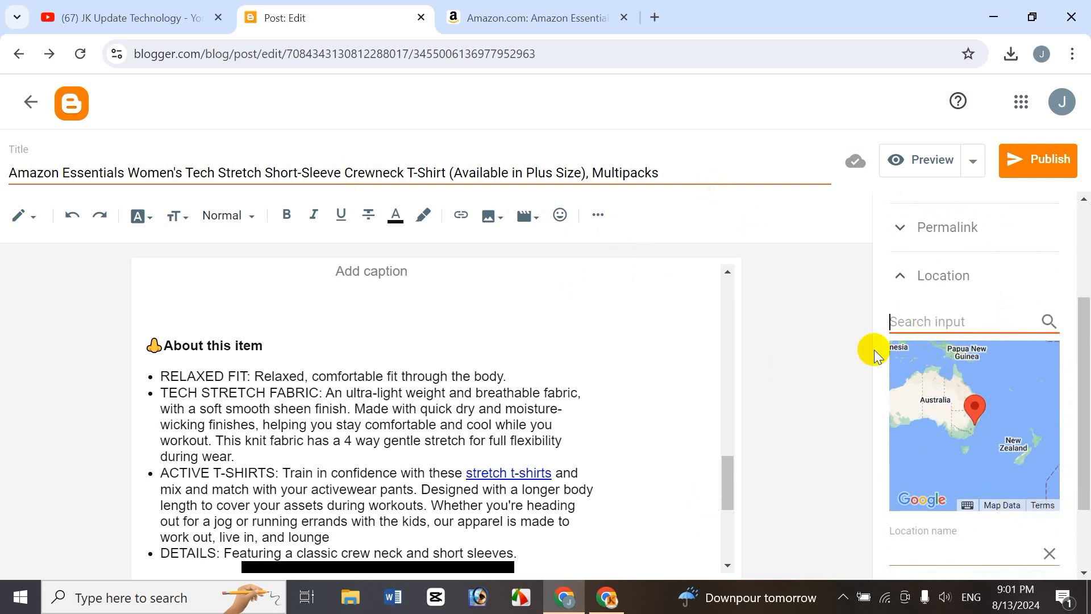
type("bangladesh")
left_click(824, 392)
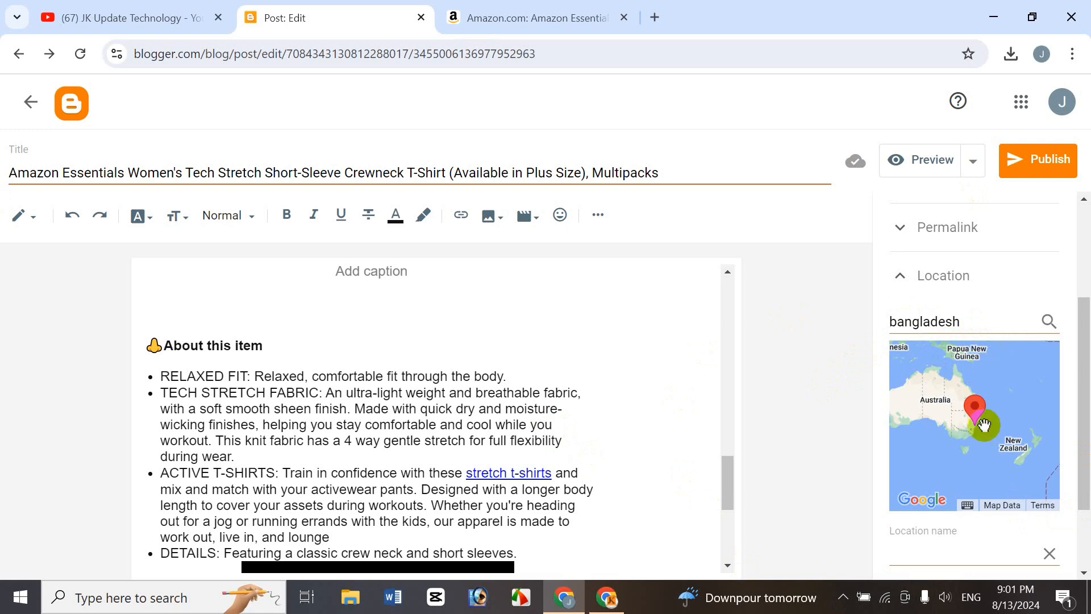
left_click(1049, 322)
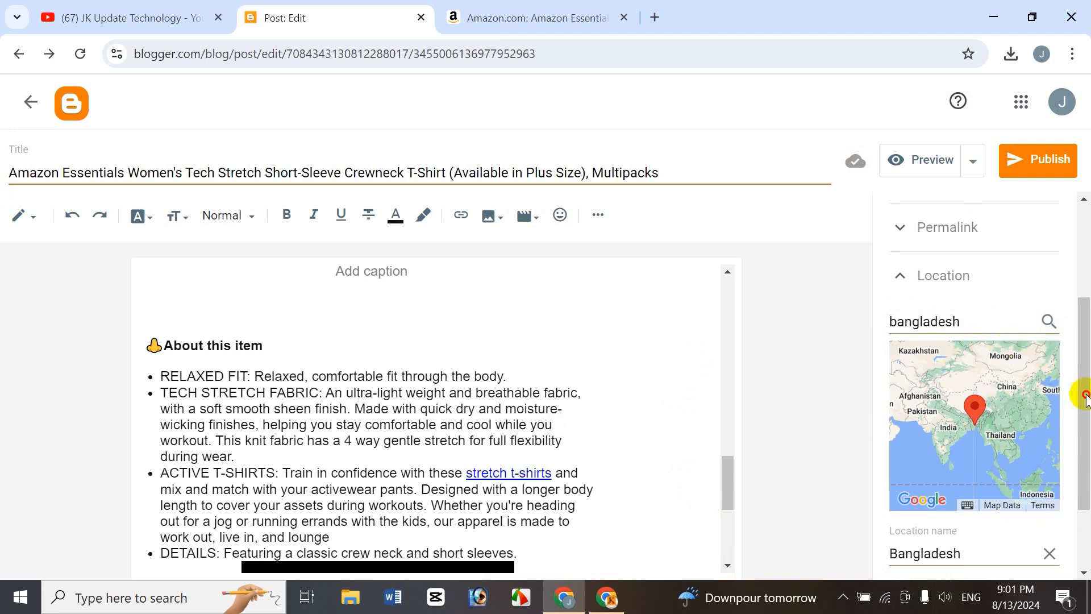
Open the search description setting, then search Google in a new tab for online fashion bd and examine a result's description.
scroll(1080, 392, "down", 2)
left_click(996, 513)
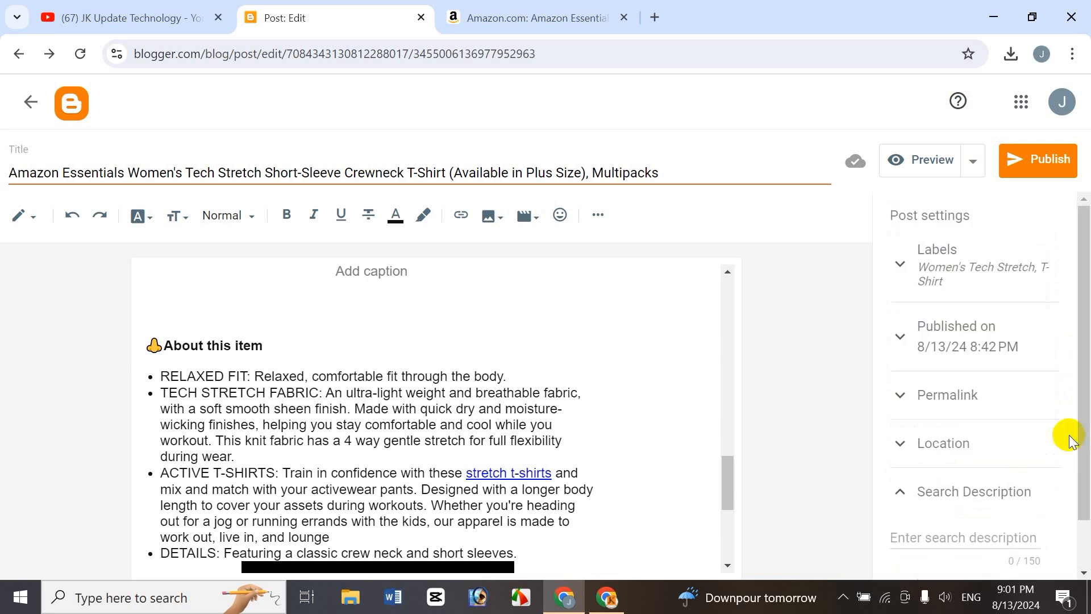
left_click_drag(1082, 366, 1084, 472)
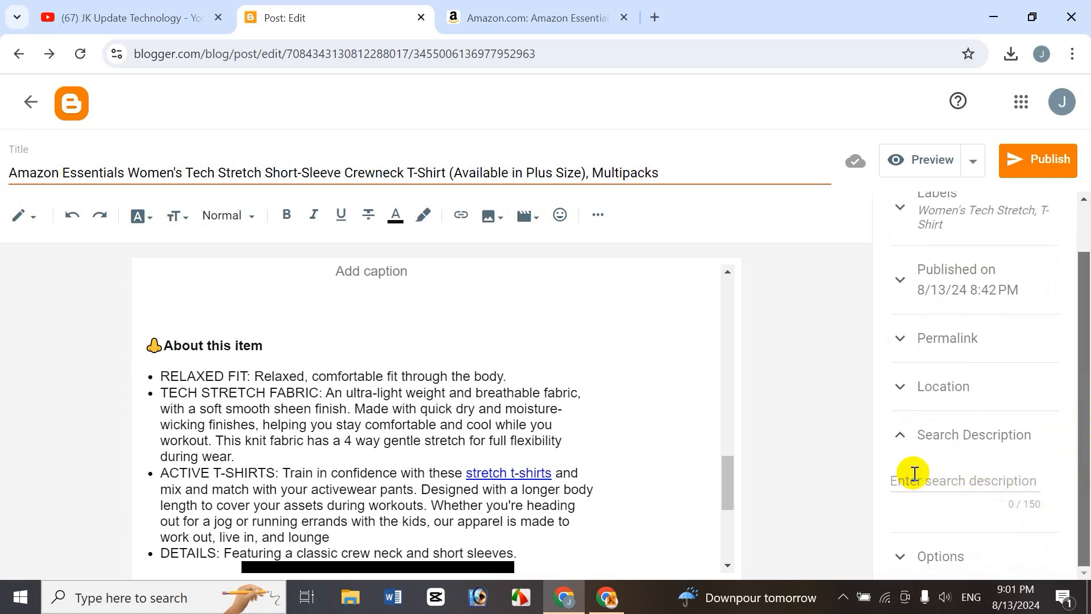
left_click(655, 17)
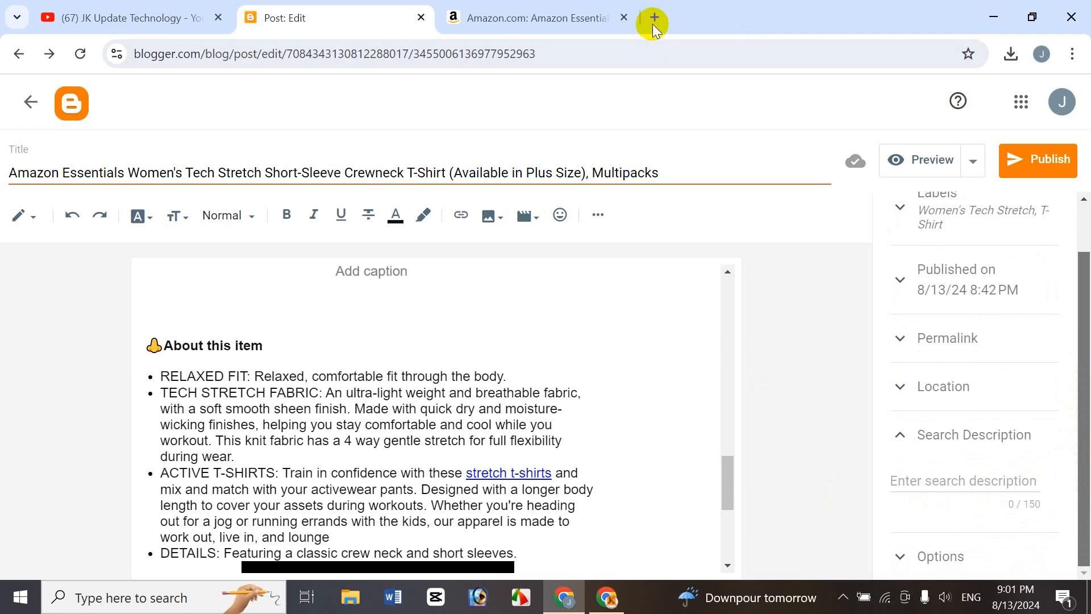
left_click(483, 344)
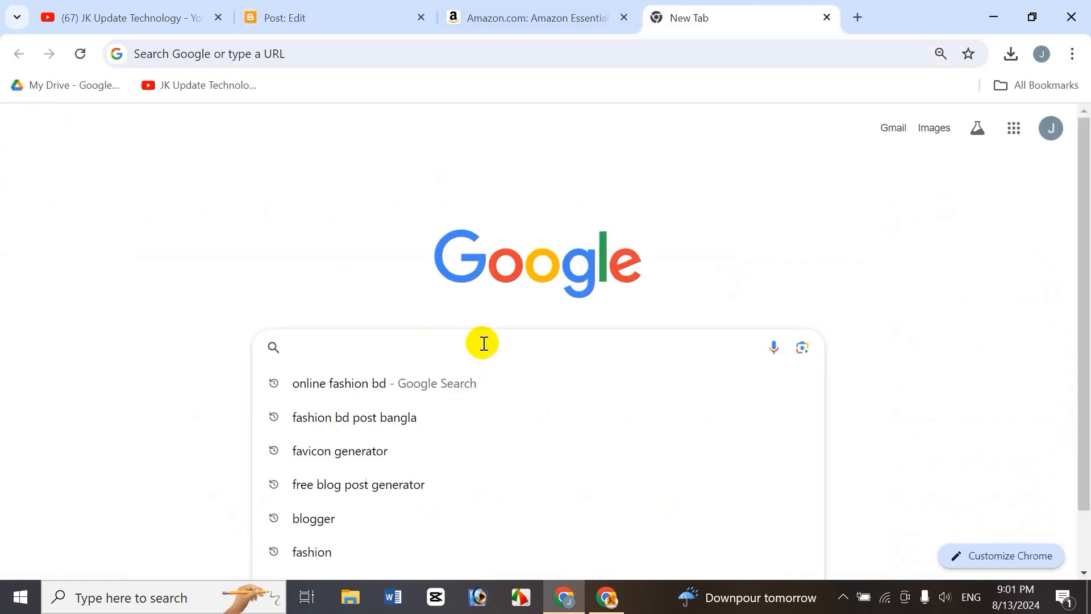
key("Down")
key("Return")
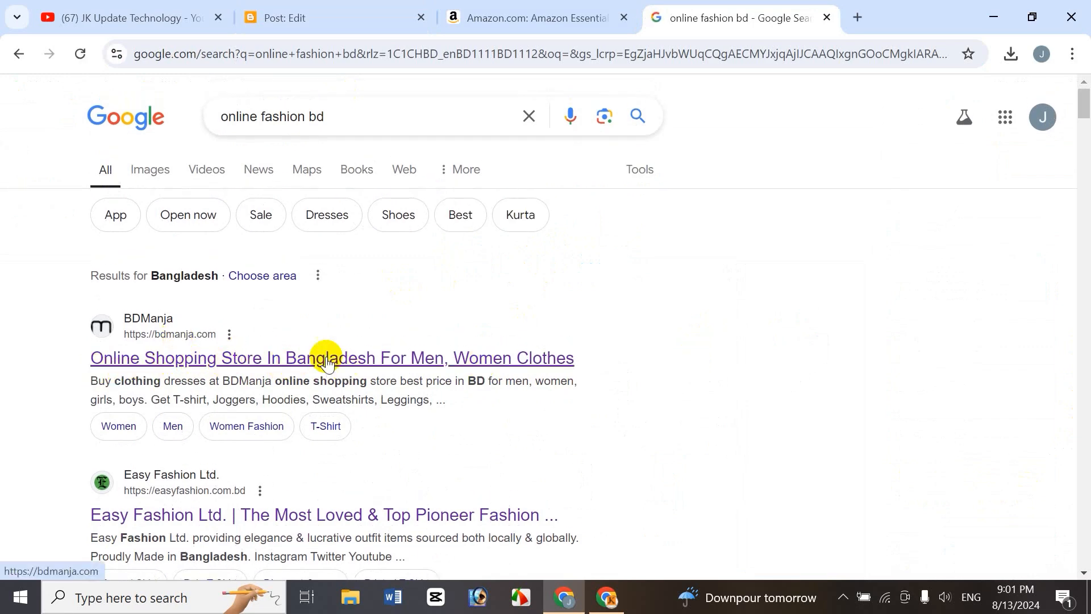
left_click_drag(98, 380, 229, 405)
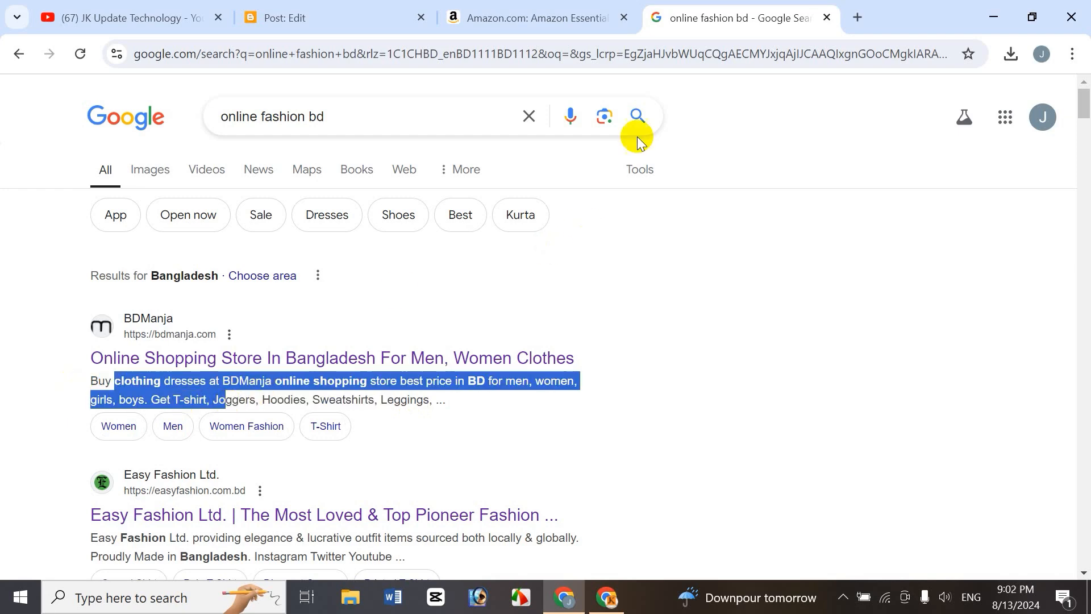
Paste the opening of the TECH STRETCH FABRIC bullet as the post's search description.
left_click(341, 13)
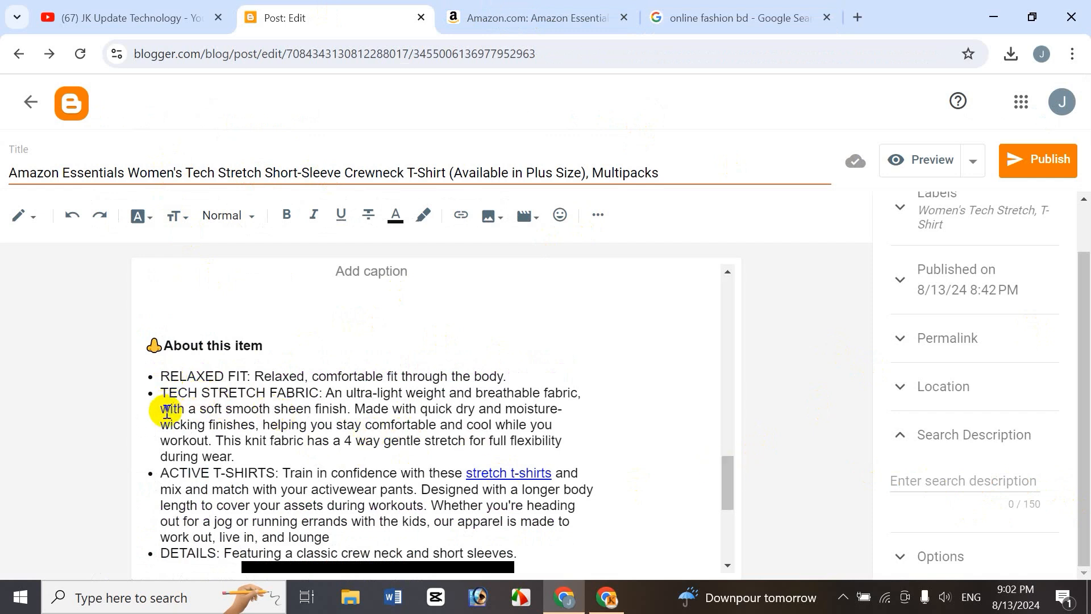
left_click_drag(162, 400, 586, 409)
key("ctrl+c")
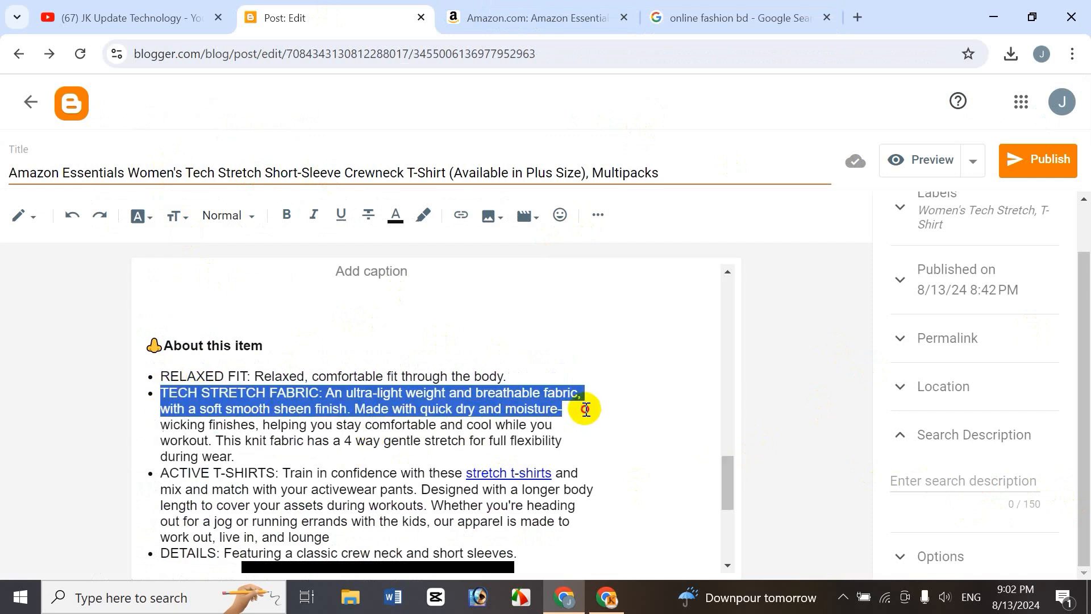
left_click(949, 480)
key("ctrl+v")
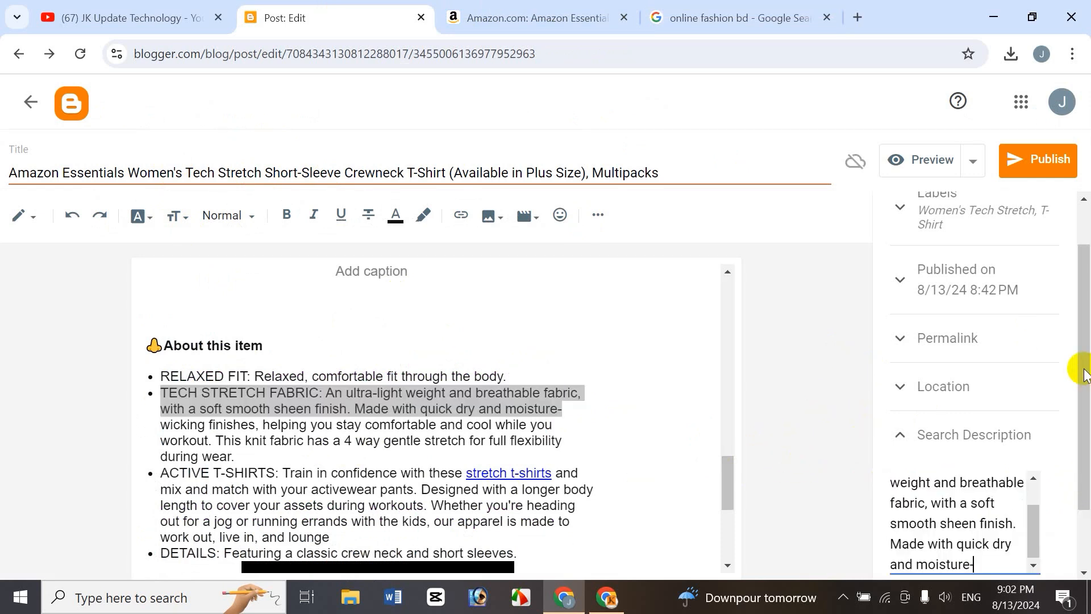
Expand the Options settings to review the reader comment choices.
scroll(1084, 496, "down", 2)
left_click(910, 557)
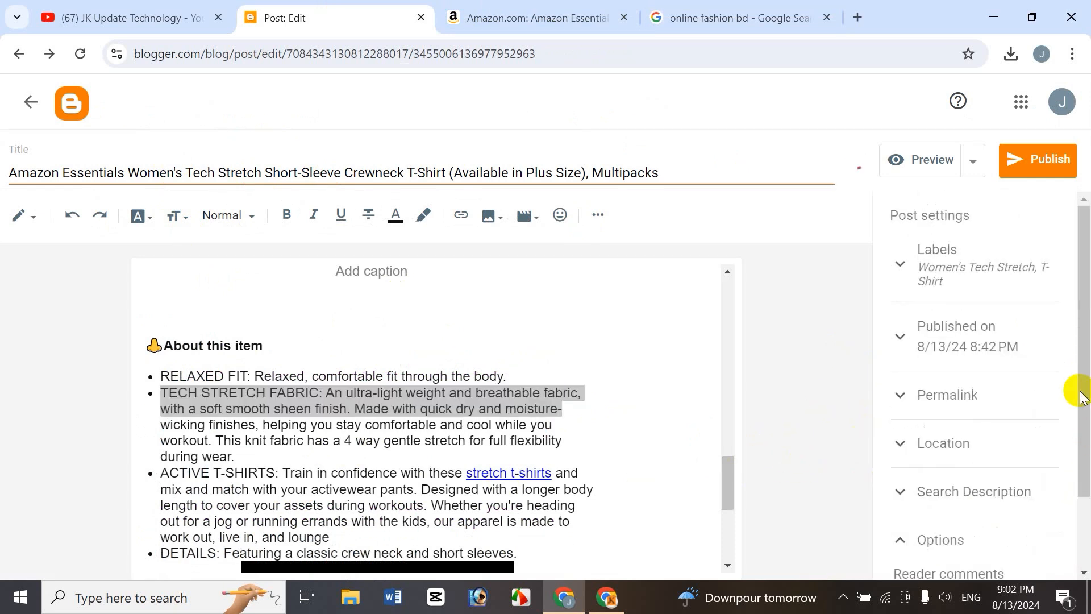
scroll(1088, 438, "down", 2)
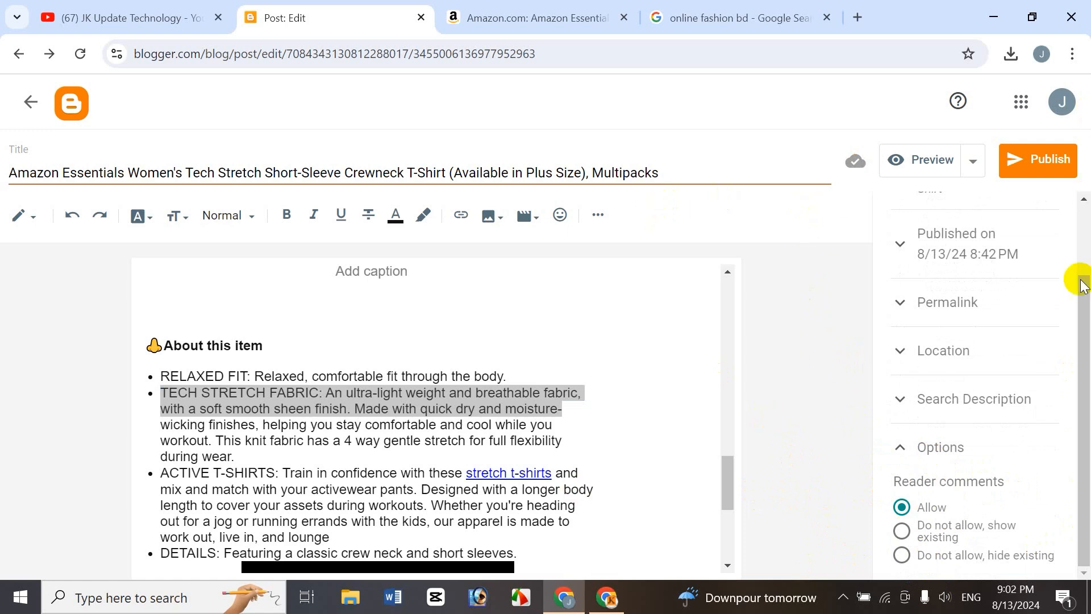
left_click_drag(1085, 319, 1083, 198)
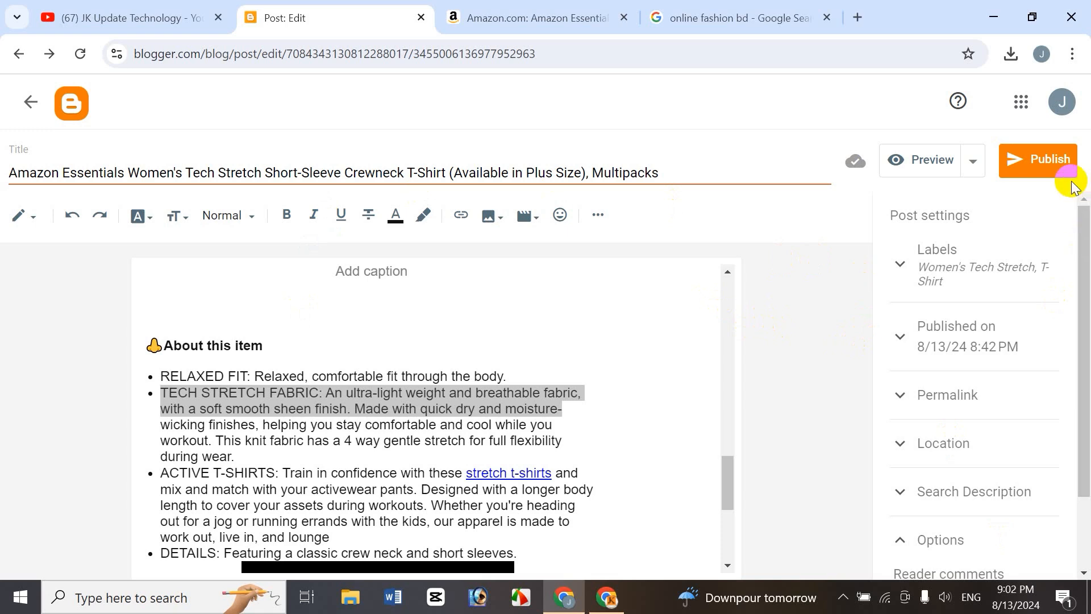
Preview the post in a new tab and return to the editor.
left_click(1048, 164)
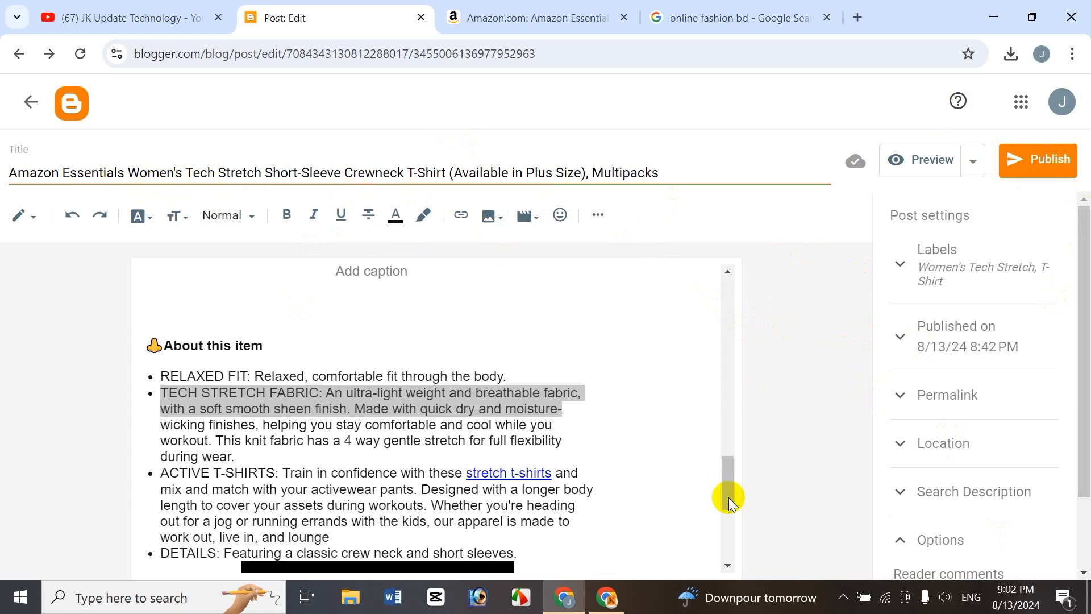
left_click_drag(723, 494, 781, 280)
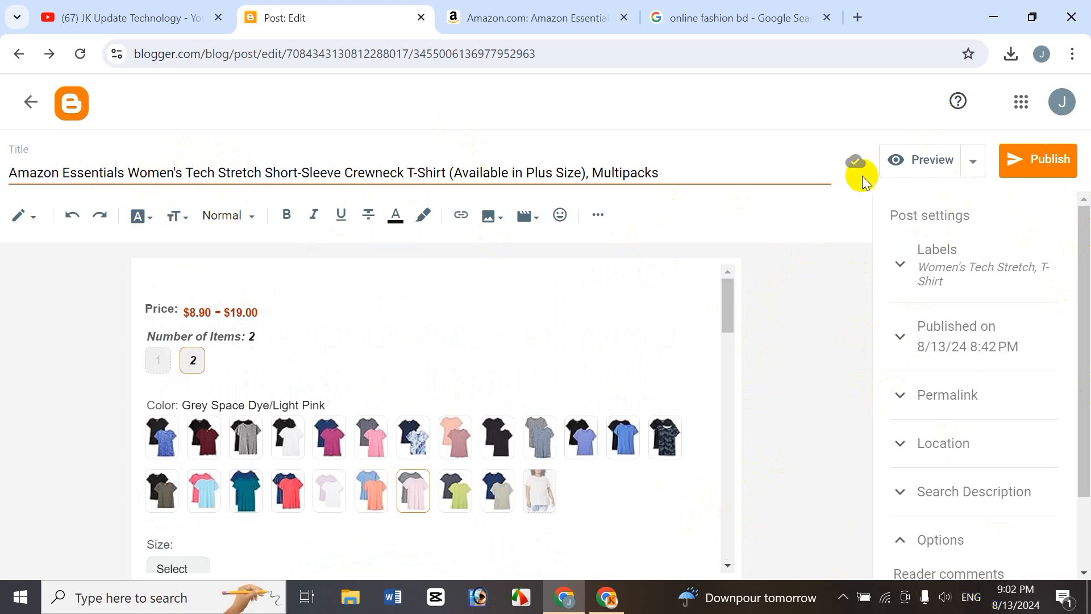
left_click(922, 161)
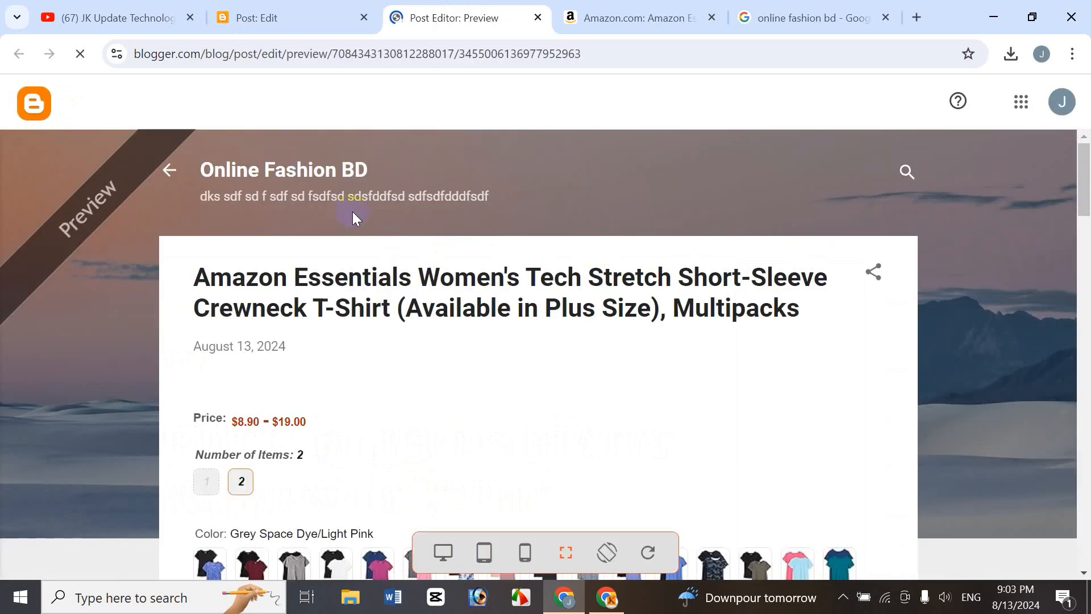
left_click_drag(1087, 180, 1050, 173)
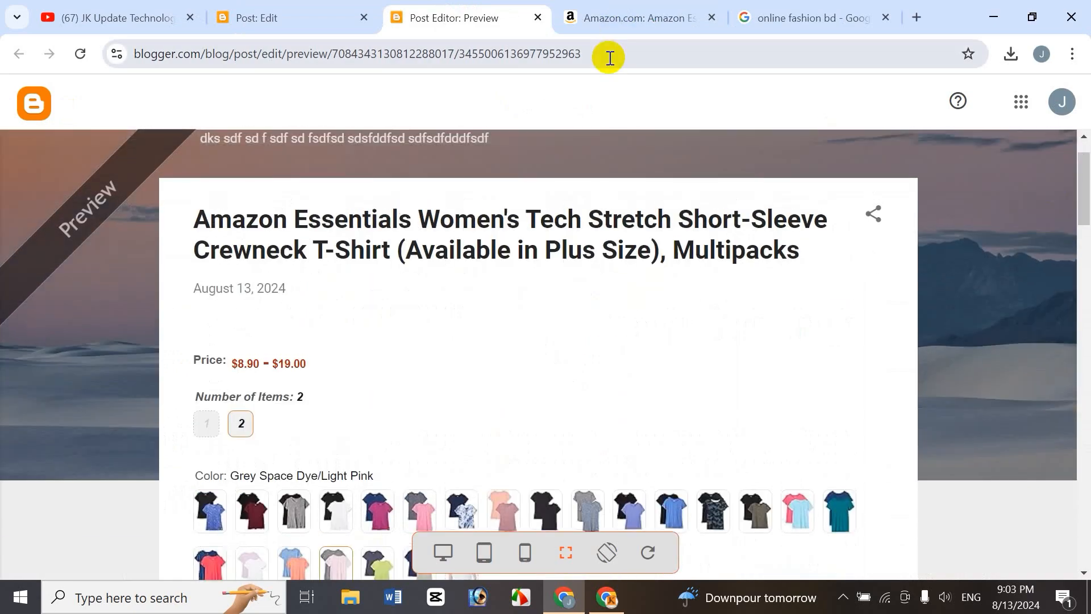
left_click(538, 17)
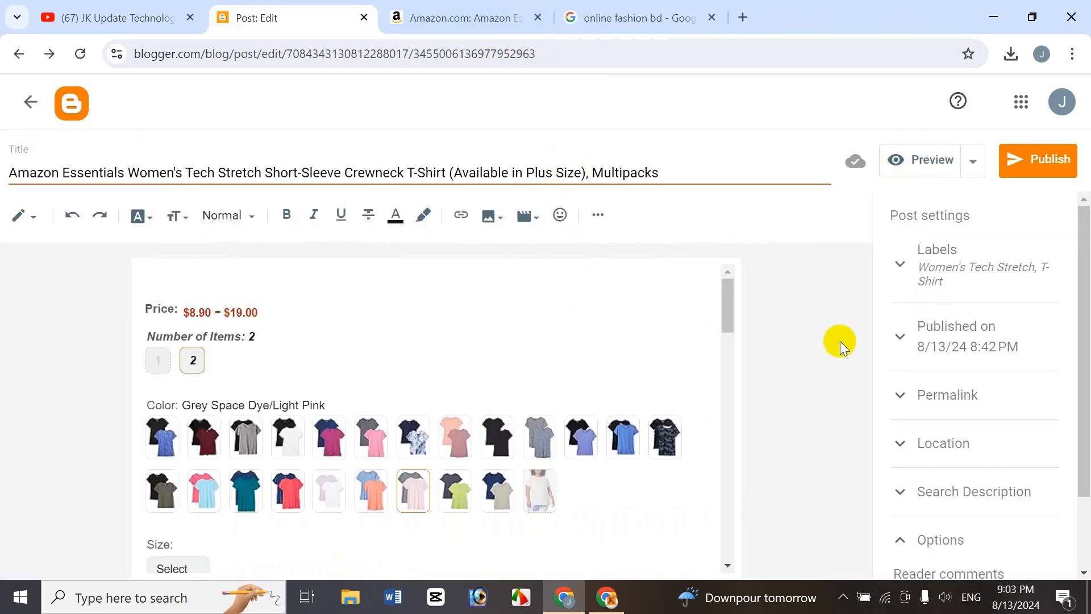
Publish the post to the blog.
left_click(974, 163)
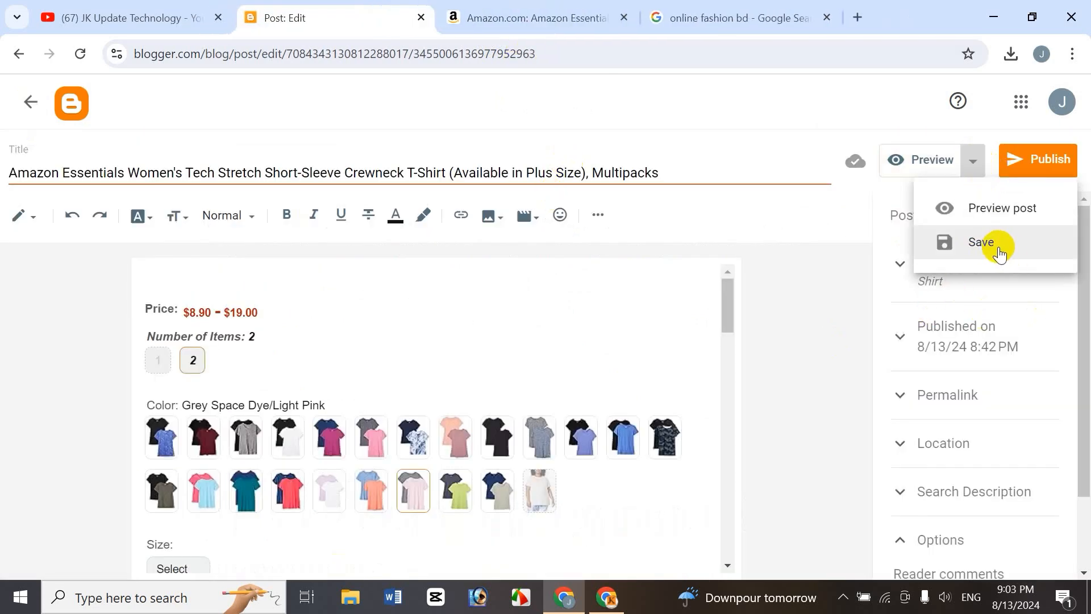
left_click(792, 222)
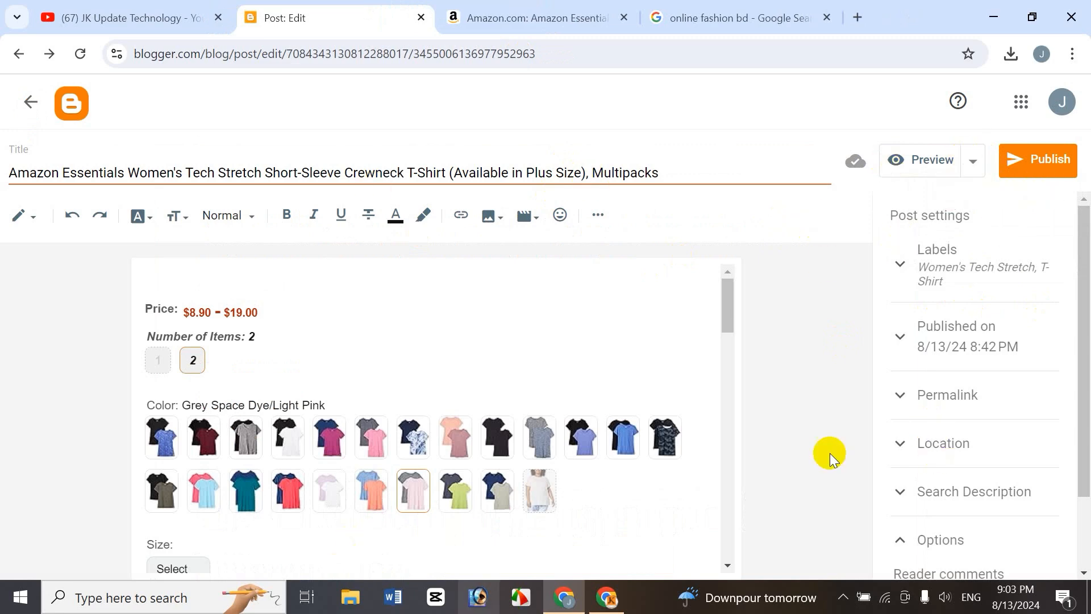
left_click(1049, 165)
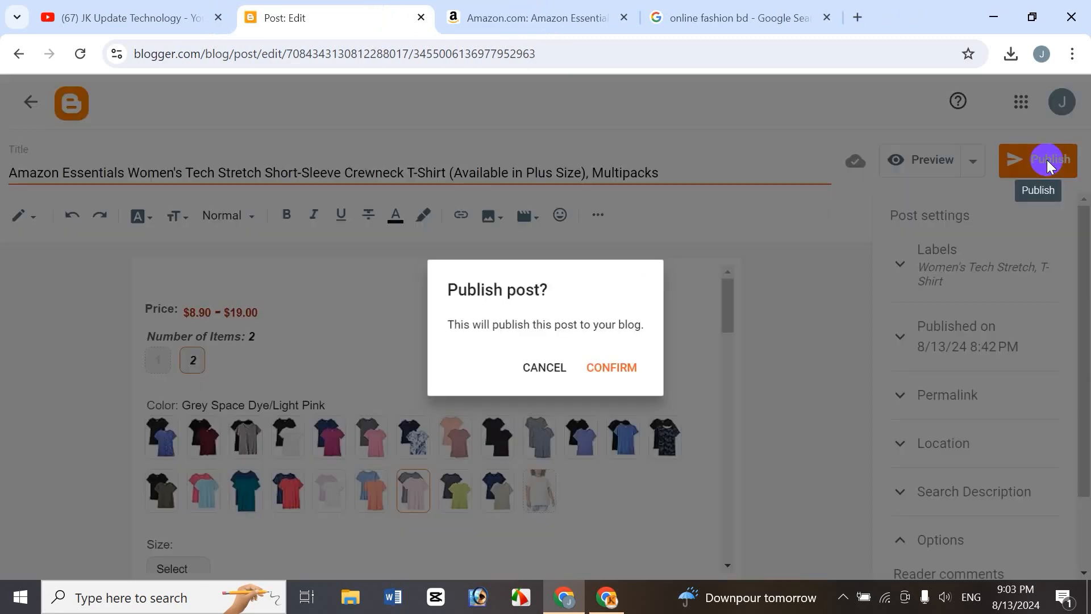
left_click(630, 370)
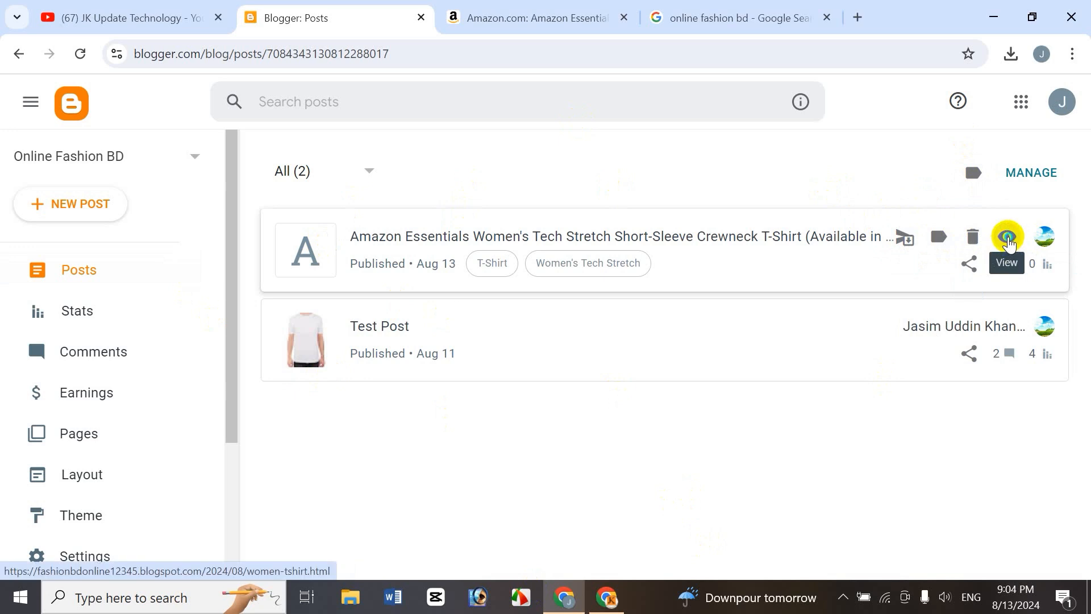
right_click(1009, 244)
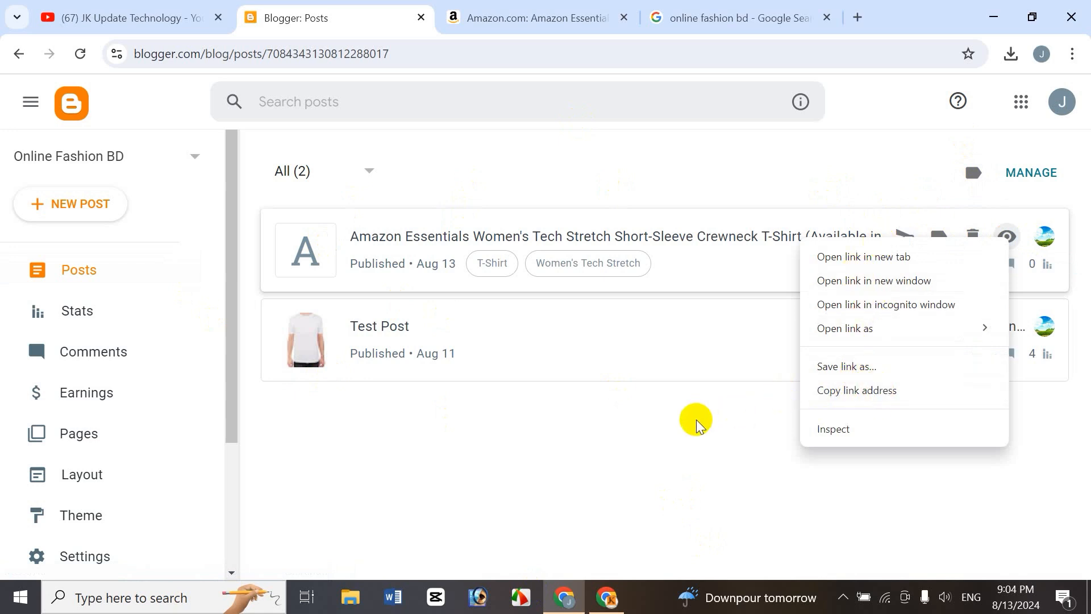
left_click(733, 154)
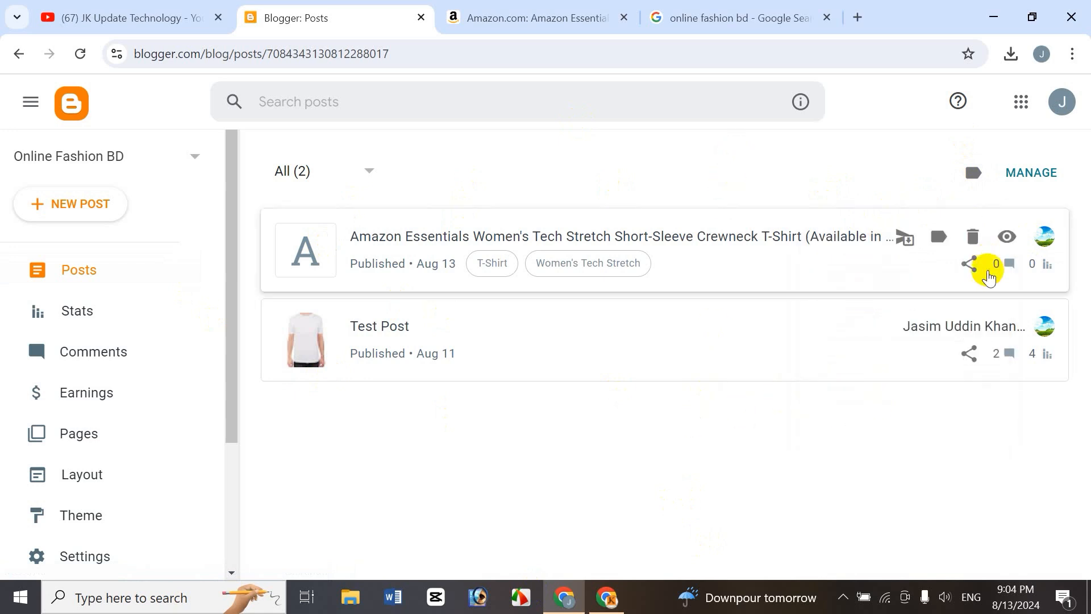
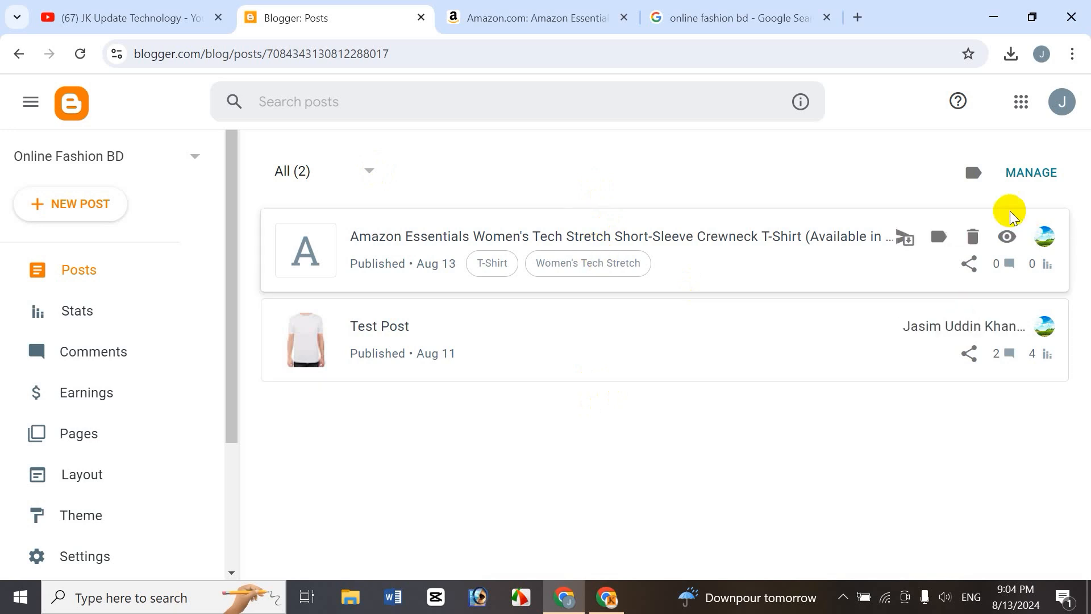
left_click(1032, 172)
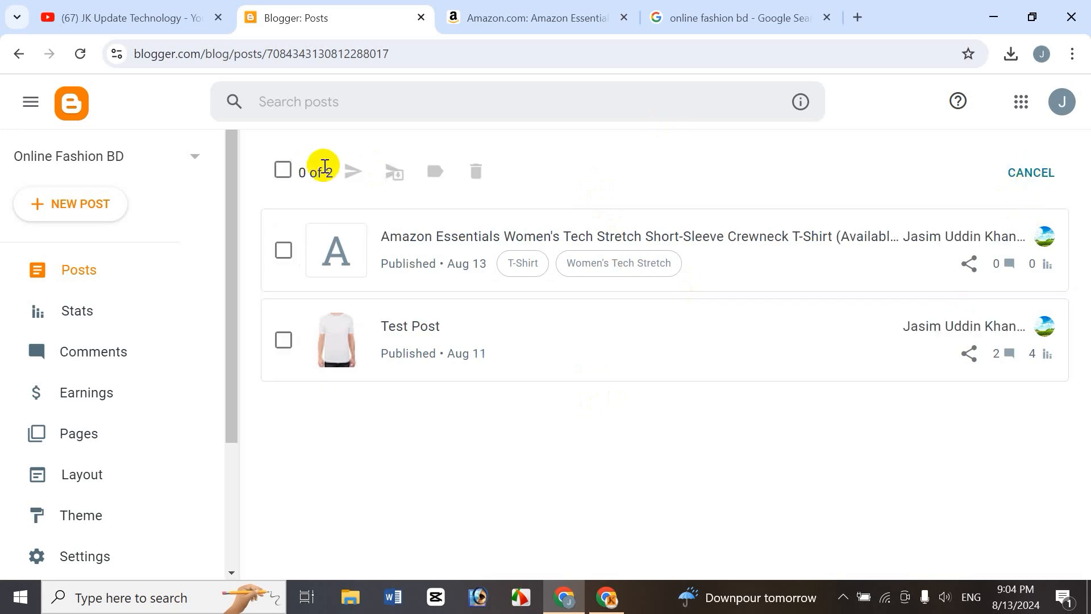
left_click(284, 170)
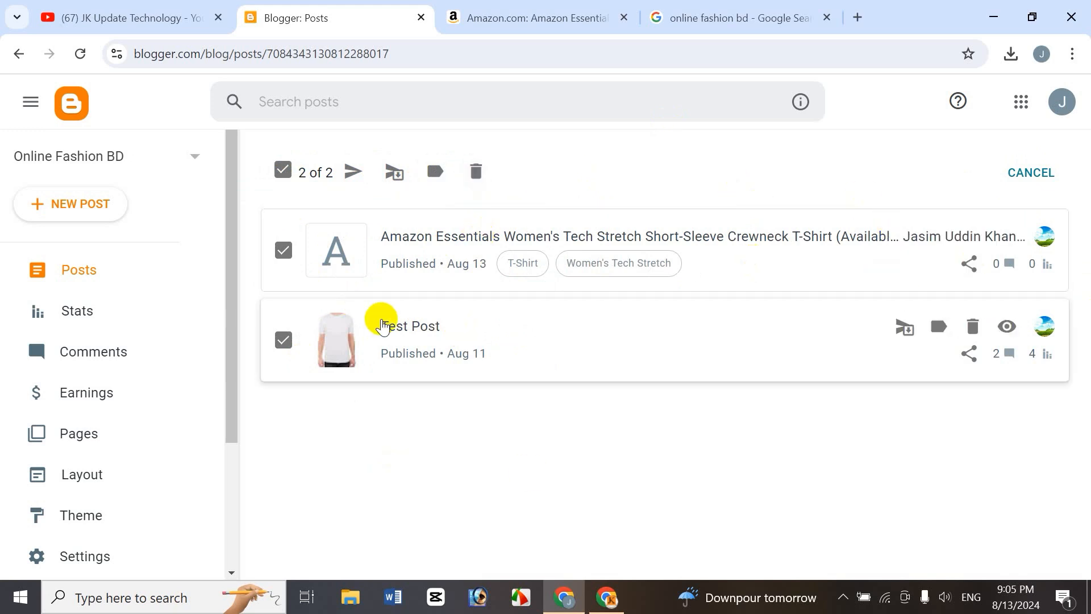
left_click(1031, 174)
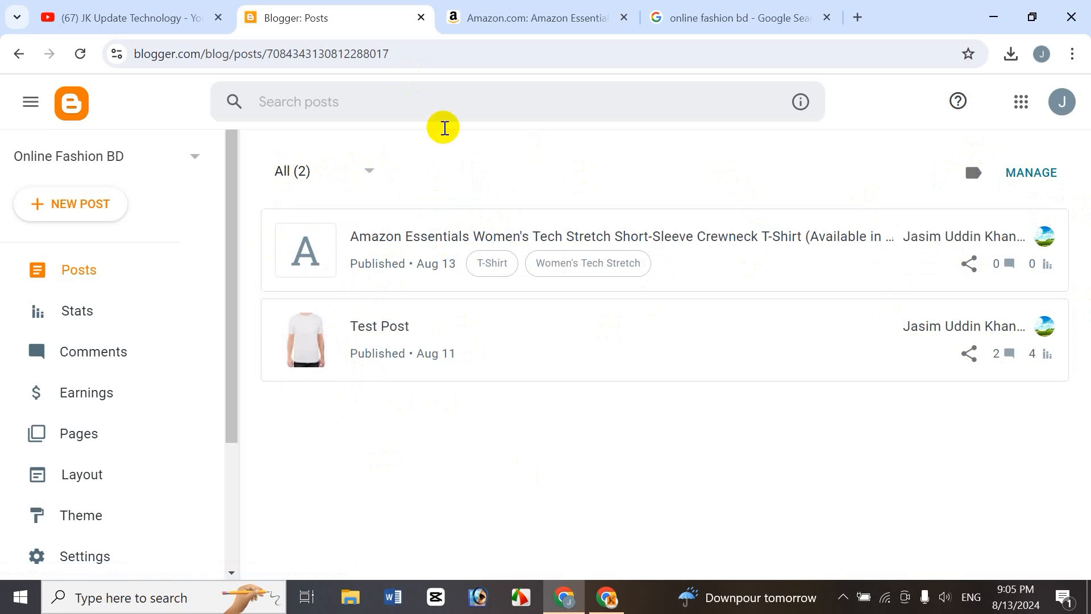
Filter the post list by Draft, Scheduled and Published status in turn.
left_click(371, 172)
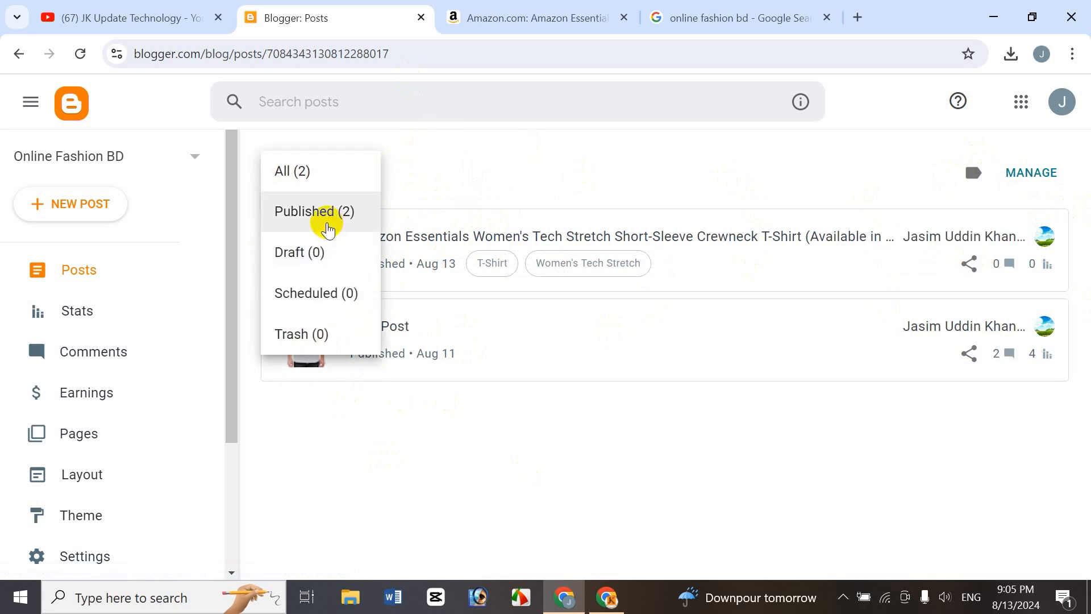
left_click(312, 254)
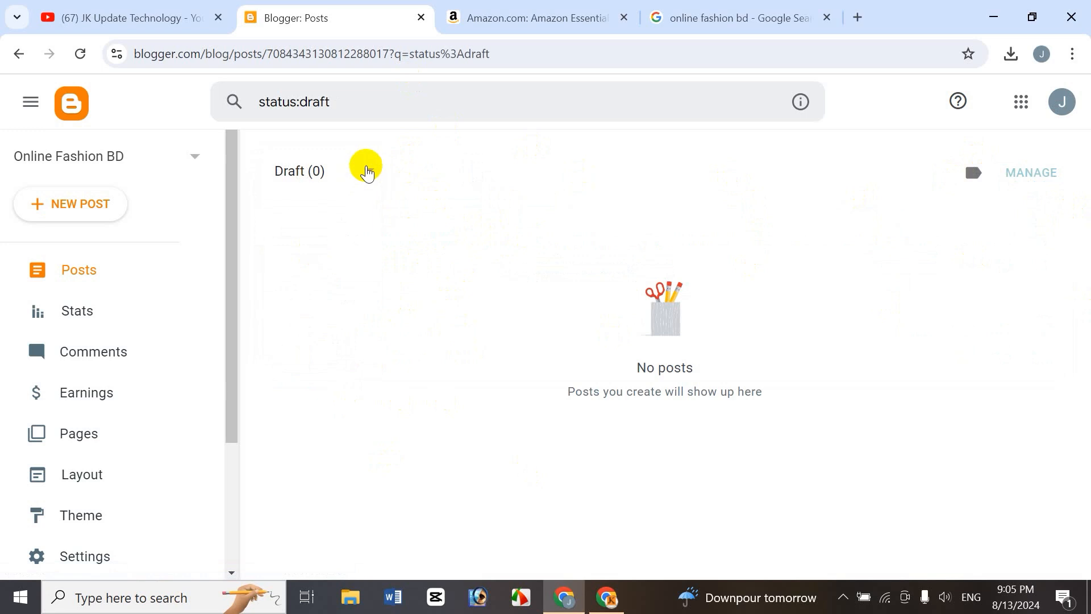
left_click(367, 171)
left_click(325, 297)
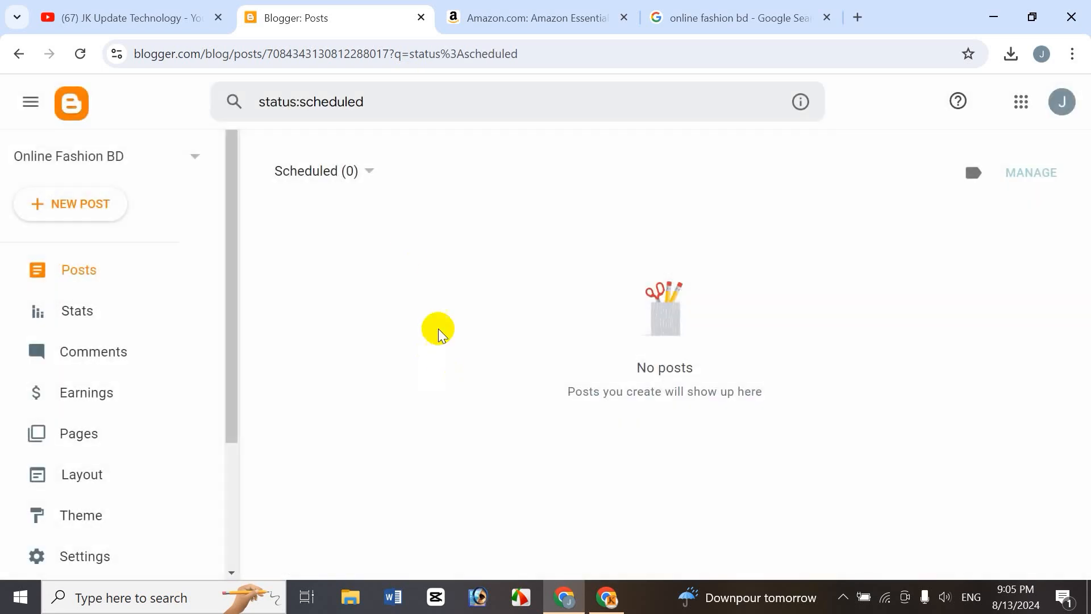
left_click(370, 172)
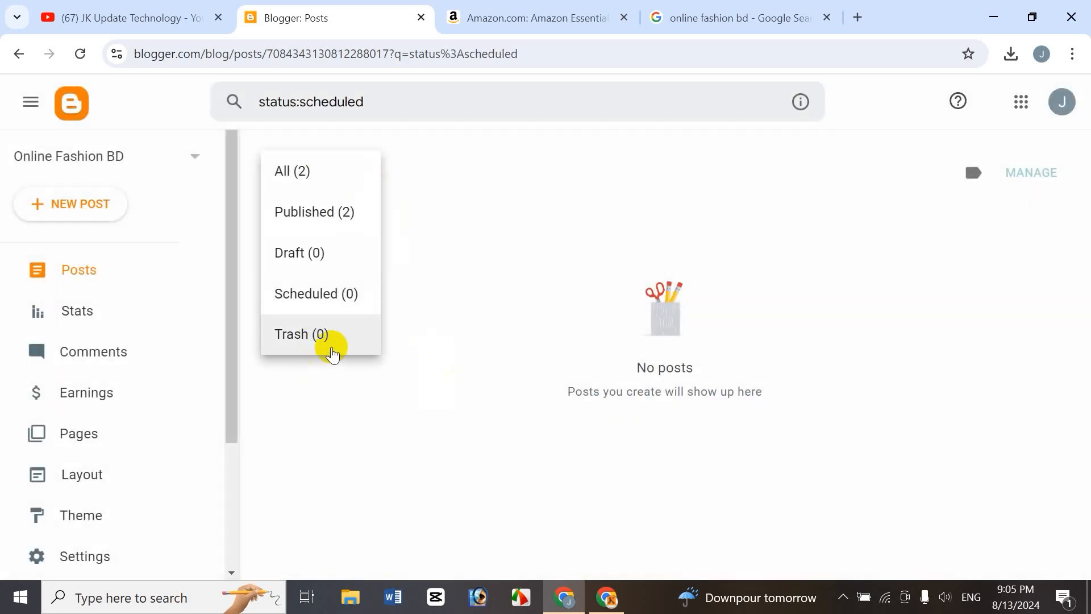
left_click(336, 217)
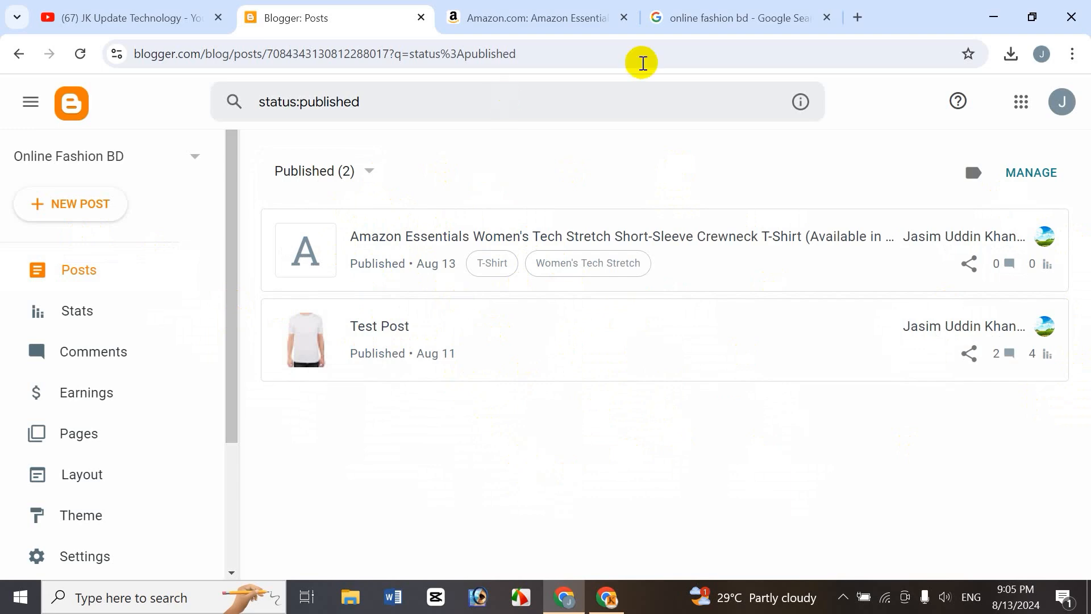
Open the published T-shirt post in the editor to check it, then return to the post list.
left_click(475, 233)
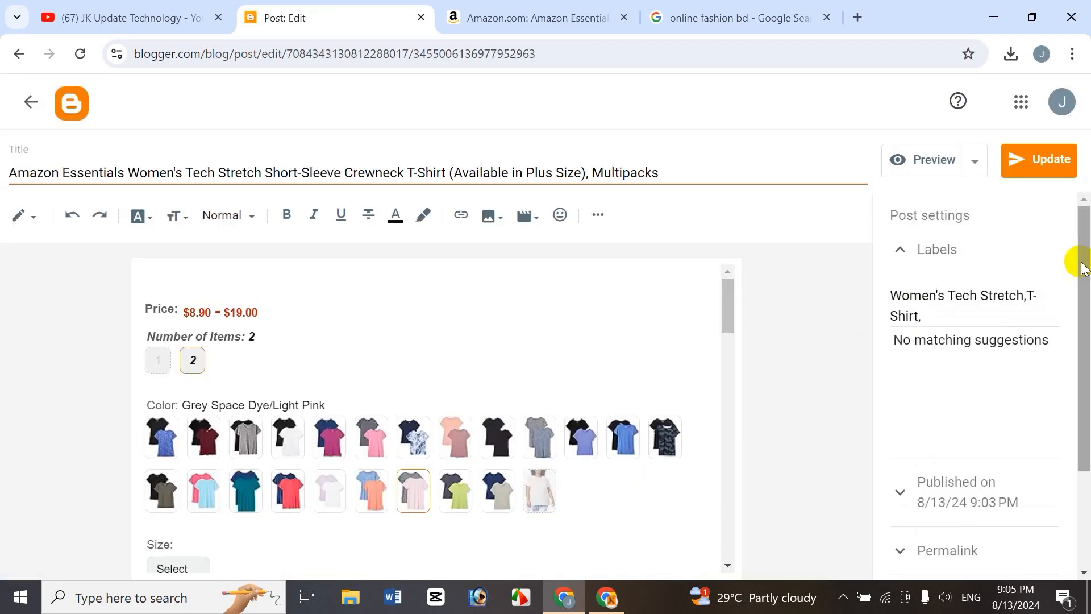
left_click(505, 19)
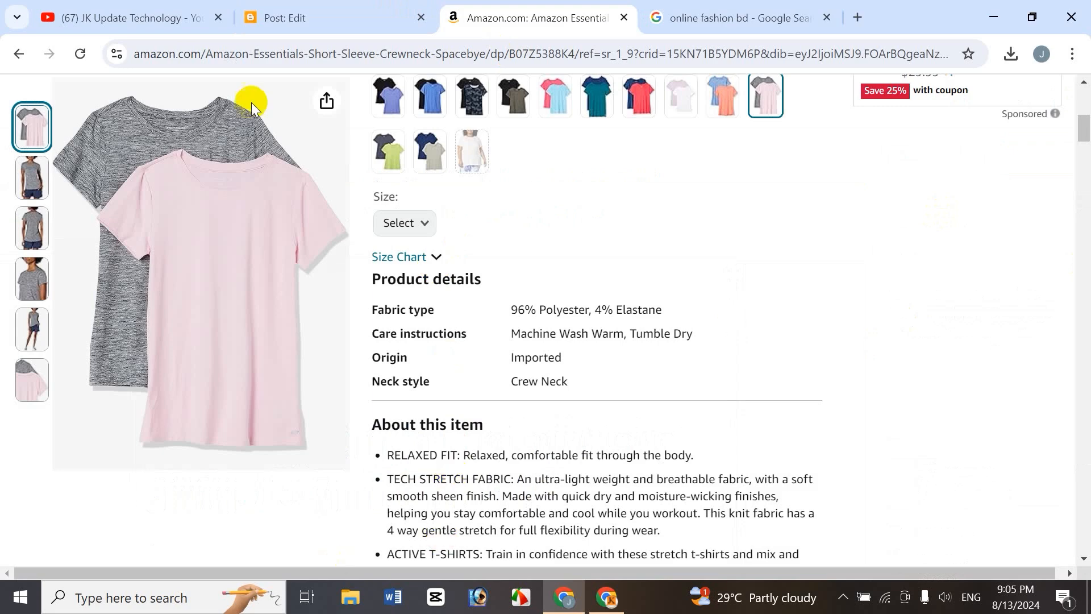
left_click(292, 20)
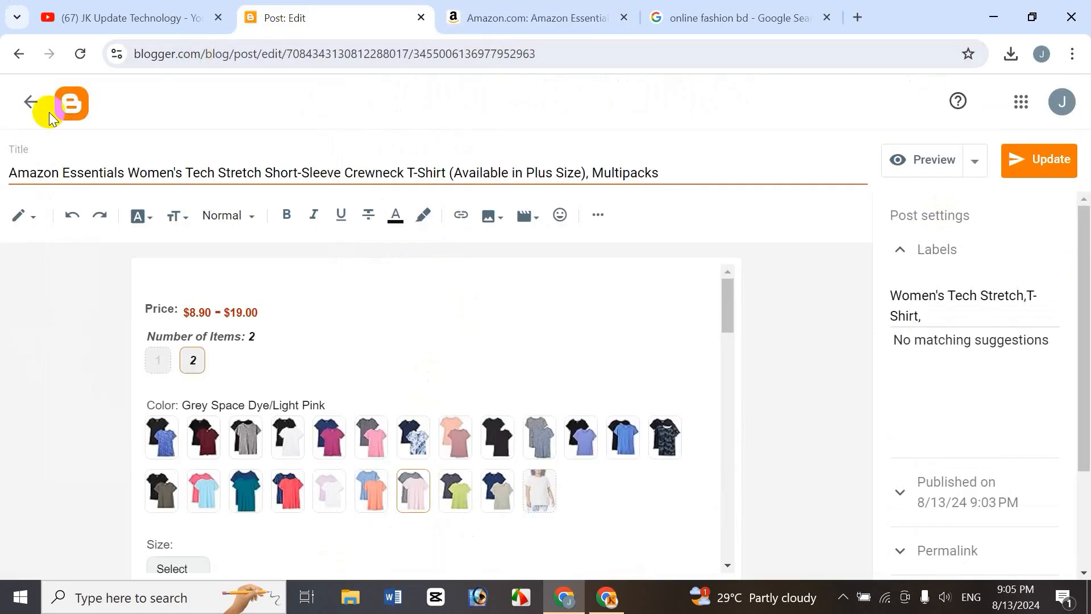
left_click(31, 102)
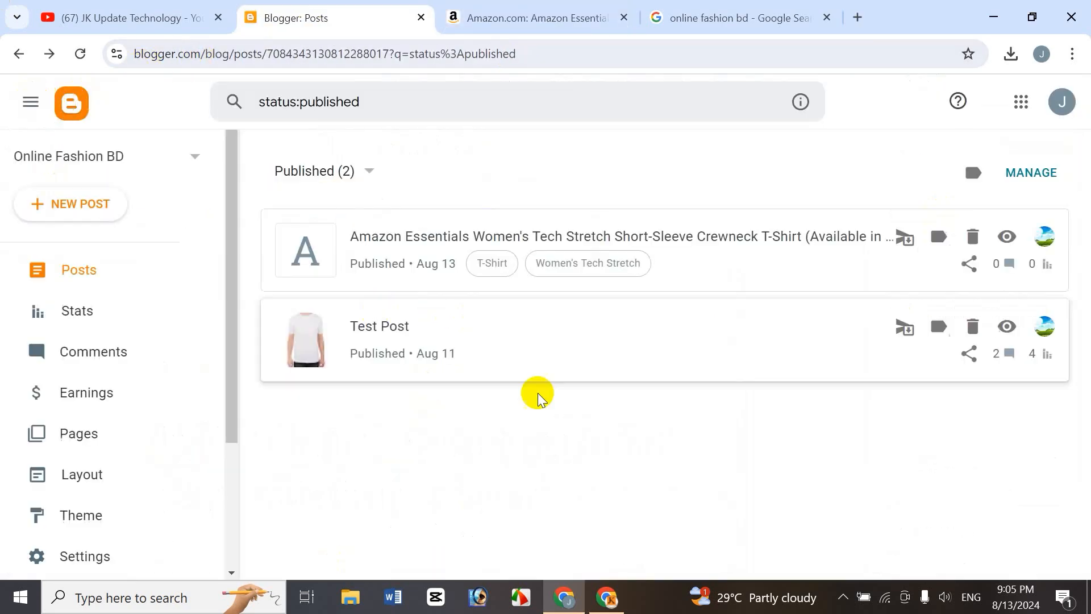
left_click(106, 208)
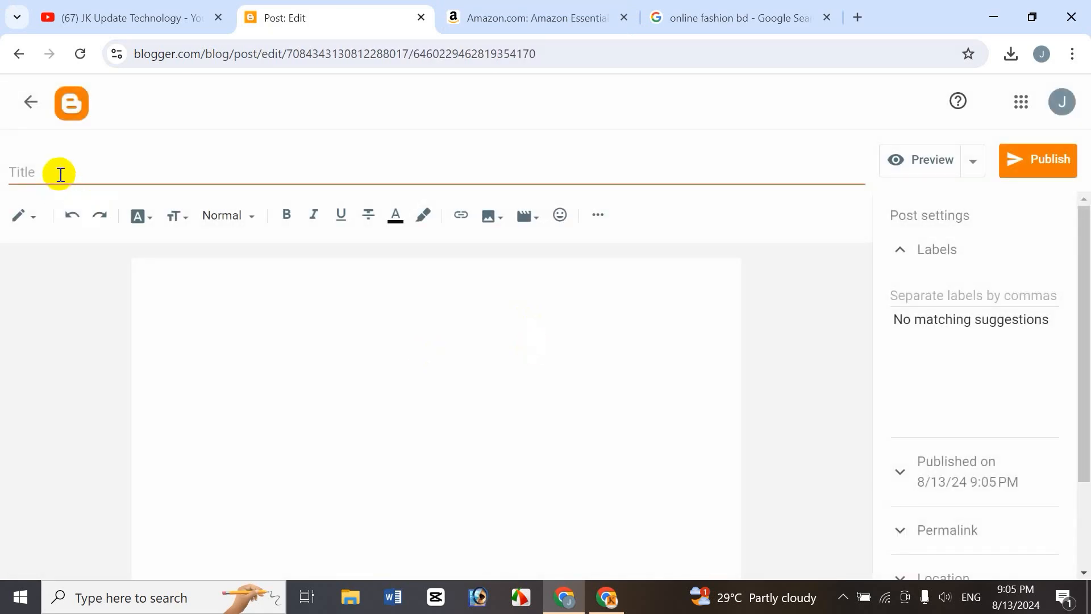
left_click(60, 174)
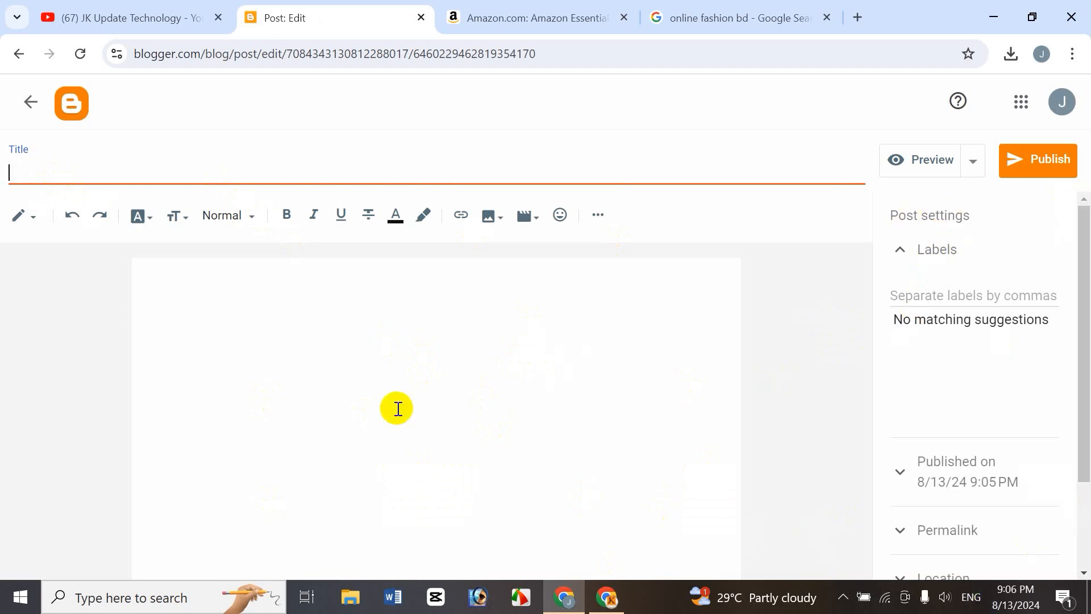
left_click(297, 314)
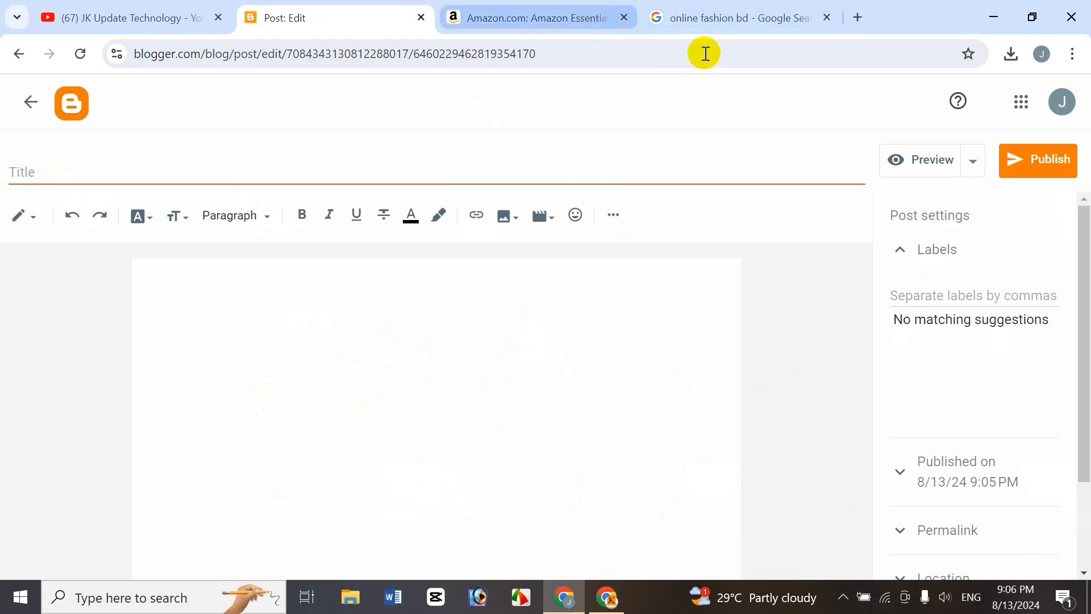
left_click(706, 19)
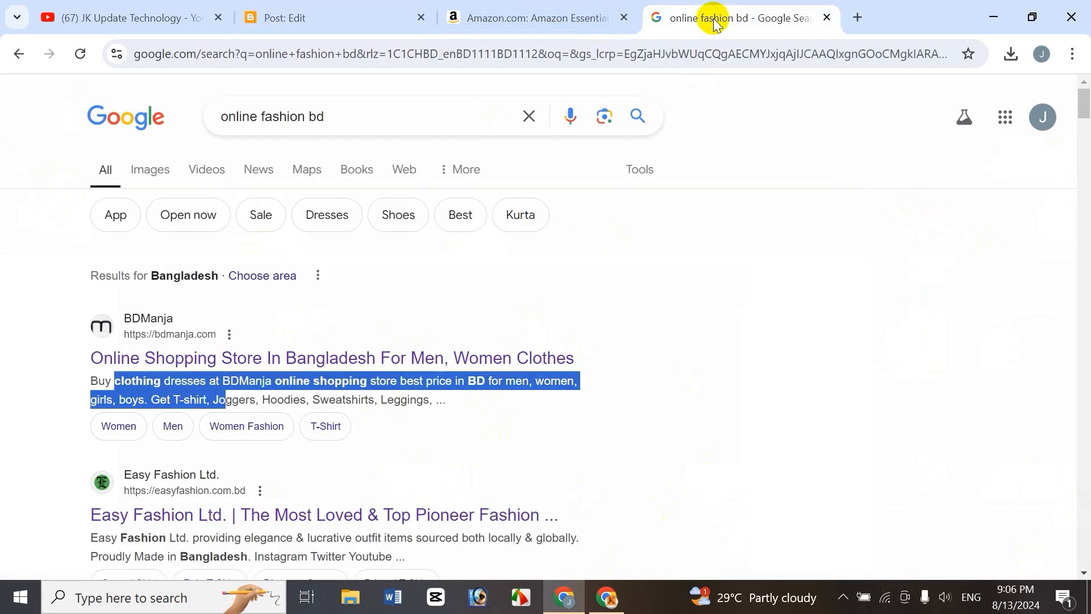
left_click(29, 156)
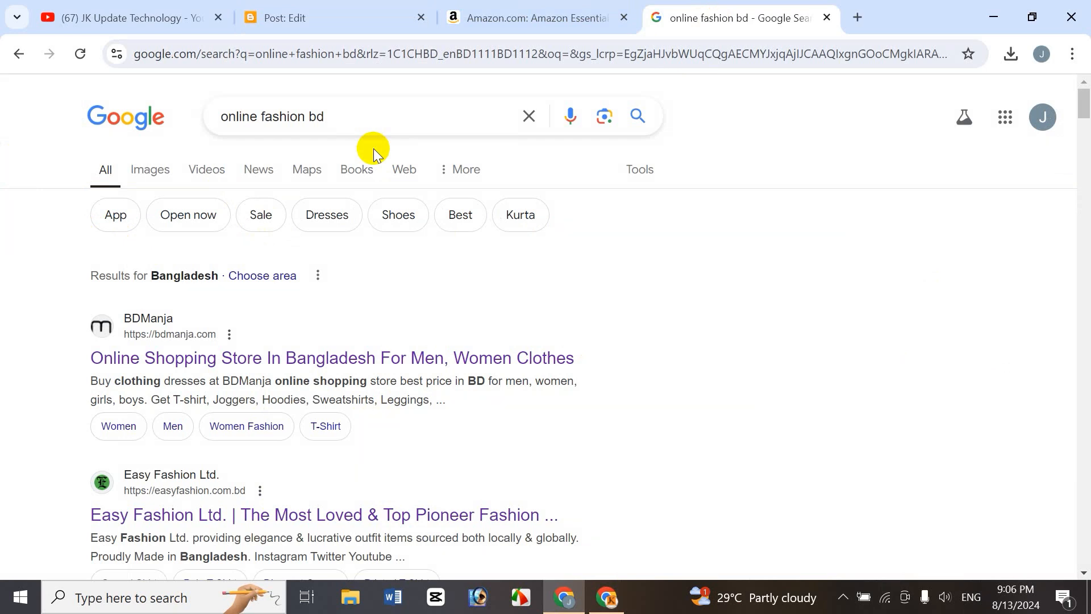
left_click(346, 16)
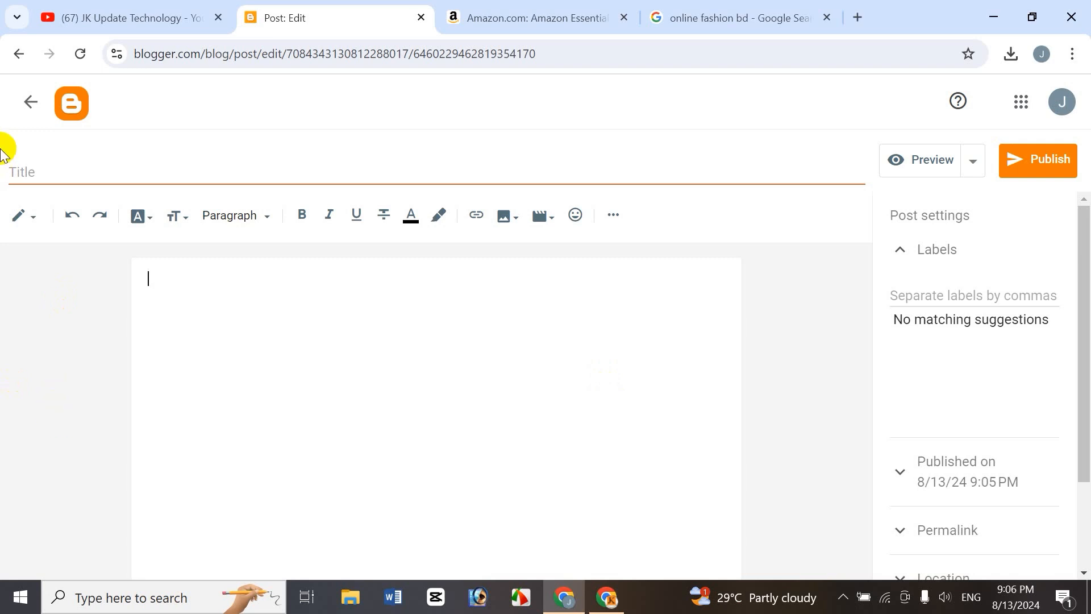
left_click(27, 117)
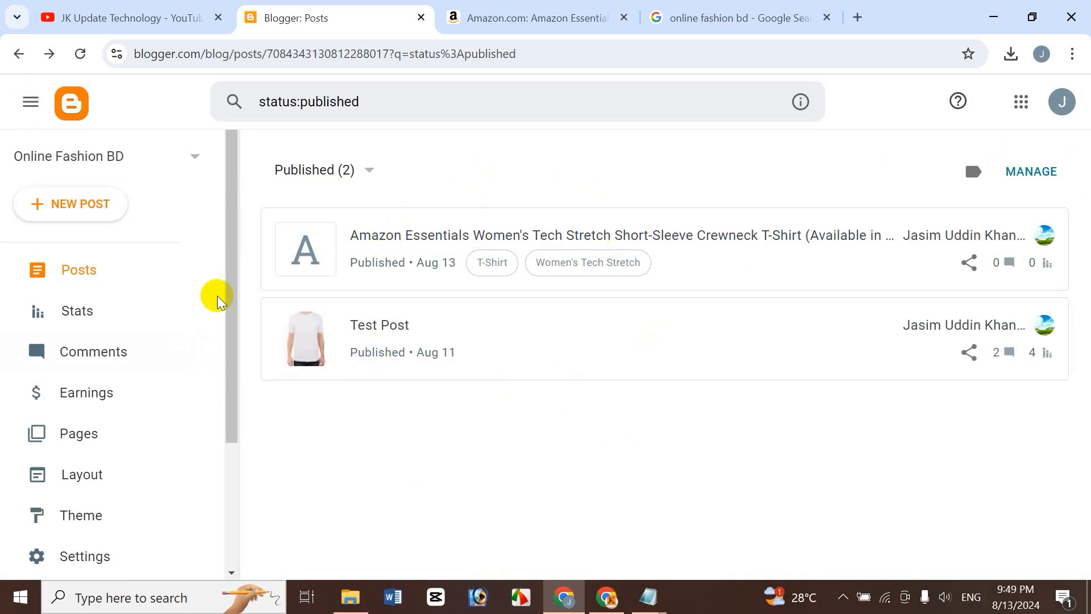
View the live blog, open the T-shirt post with Read More and scroll through its full content.
scroll(232, 338, "down", 3)
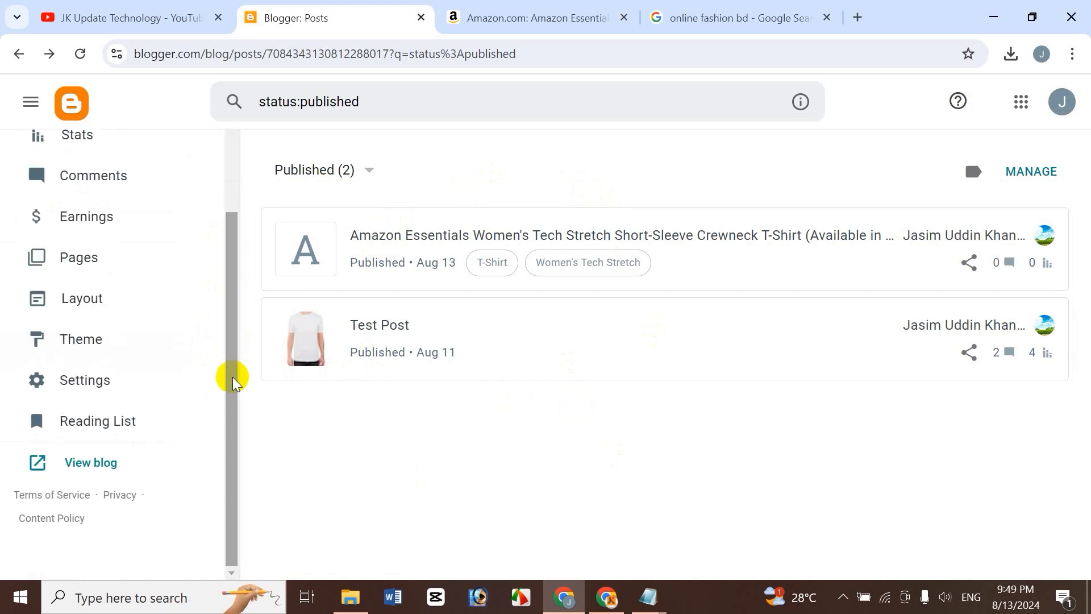
left_click(81, 465)
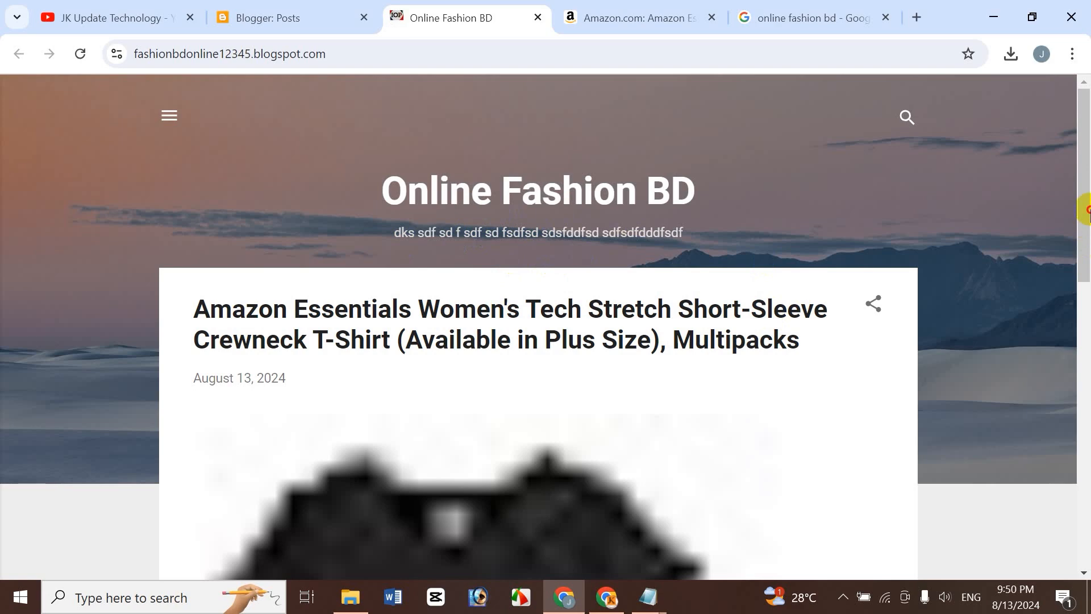
left_click_drag(1087, 210, 1090, 252)
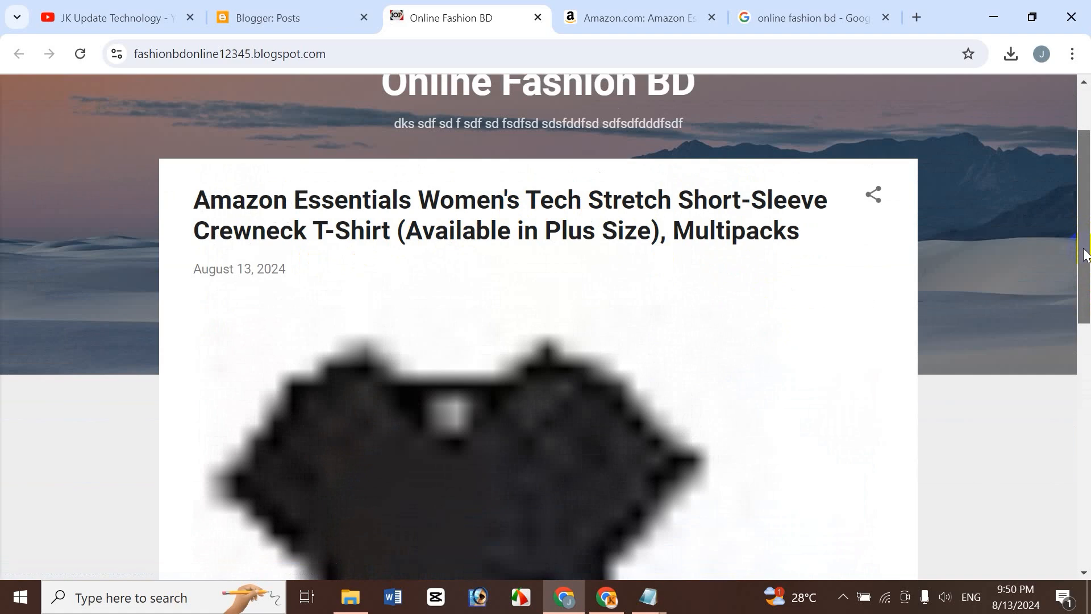
left_click_drag(1086, 254, 1046, 475)
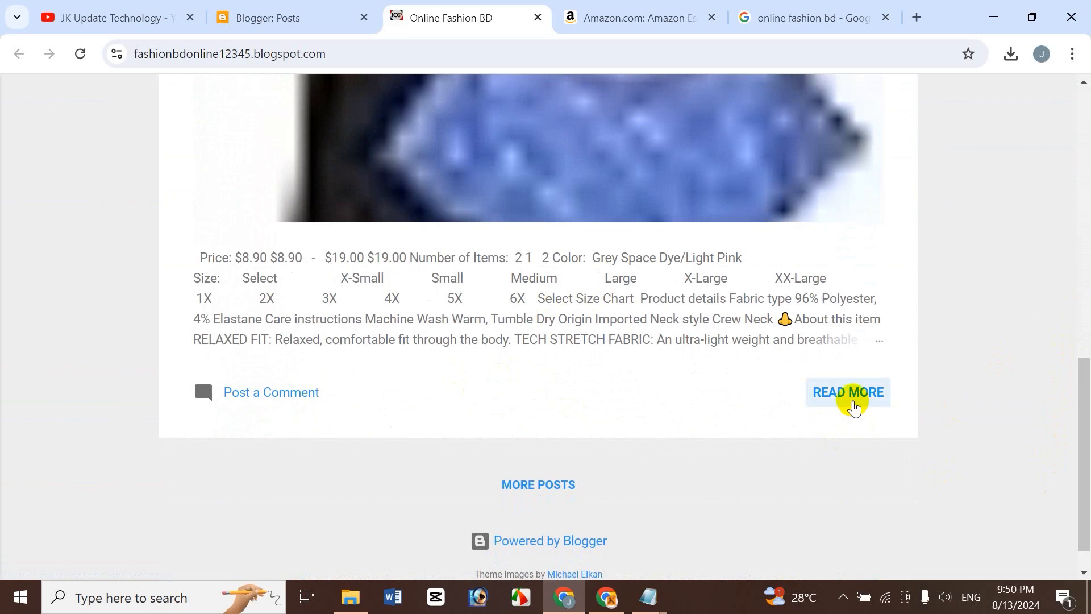
left_click(846, 398)
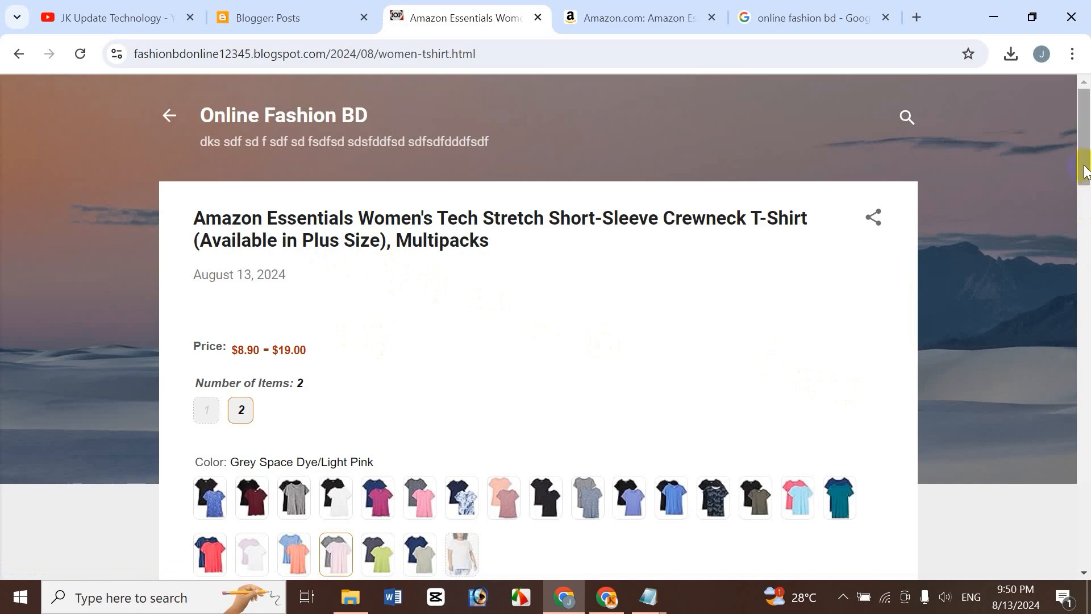
left_click_drag(1085, 165, 1074, 546)
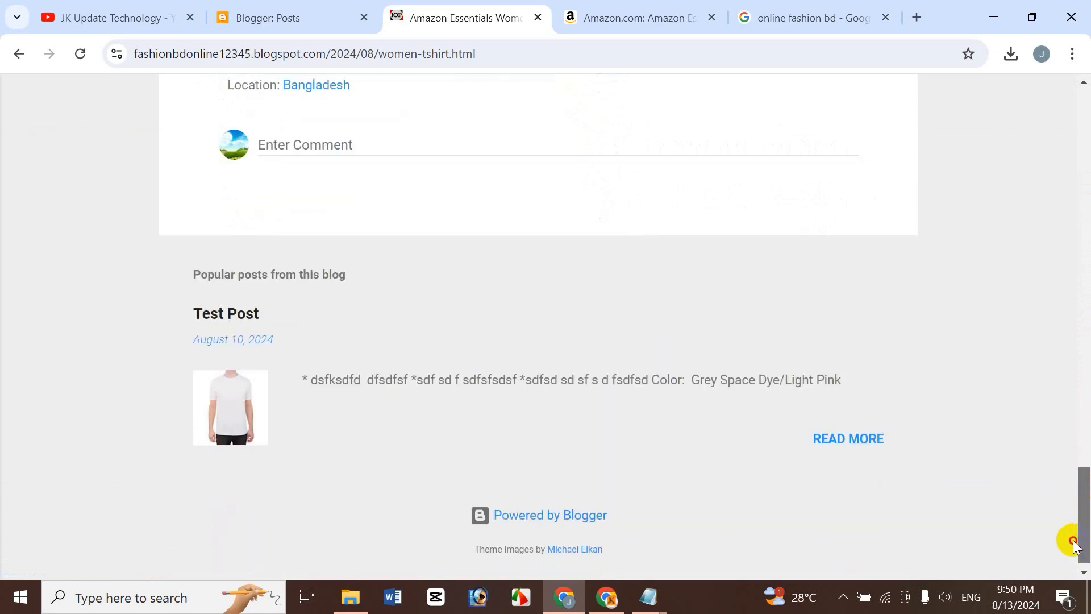
left_click_drag(1073, 540, 1072, 541)
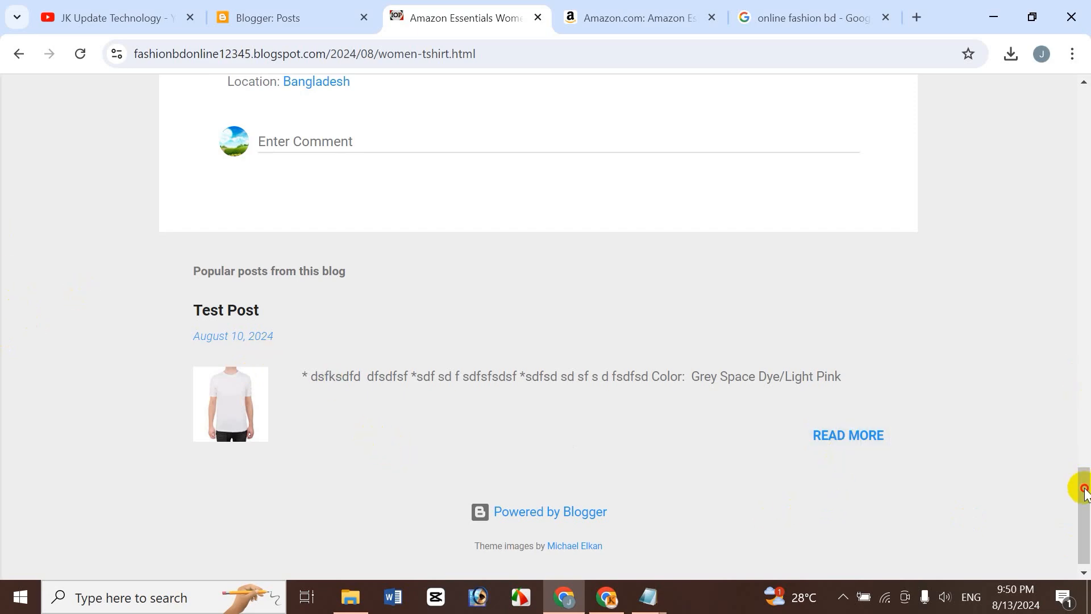
left_click_drag(1084, 492, 1086, 82)
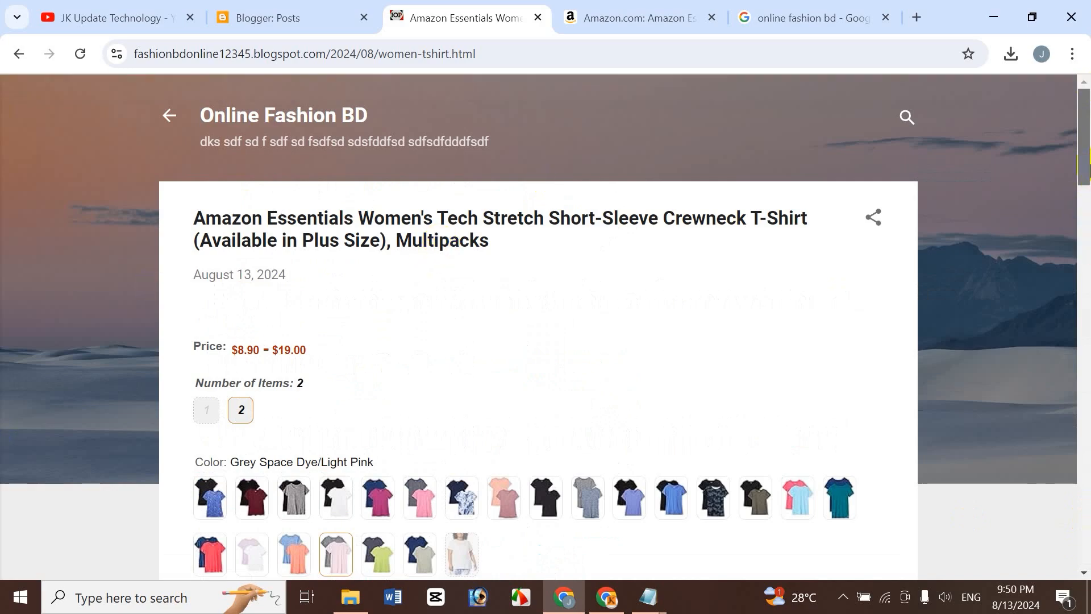
left_click_drag(1086, 176, 1083, 569)
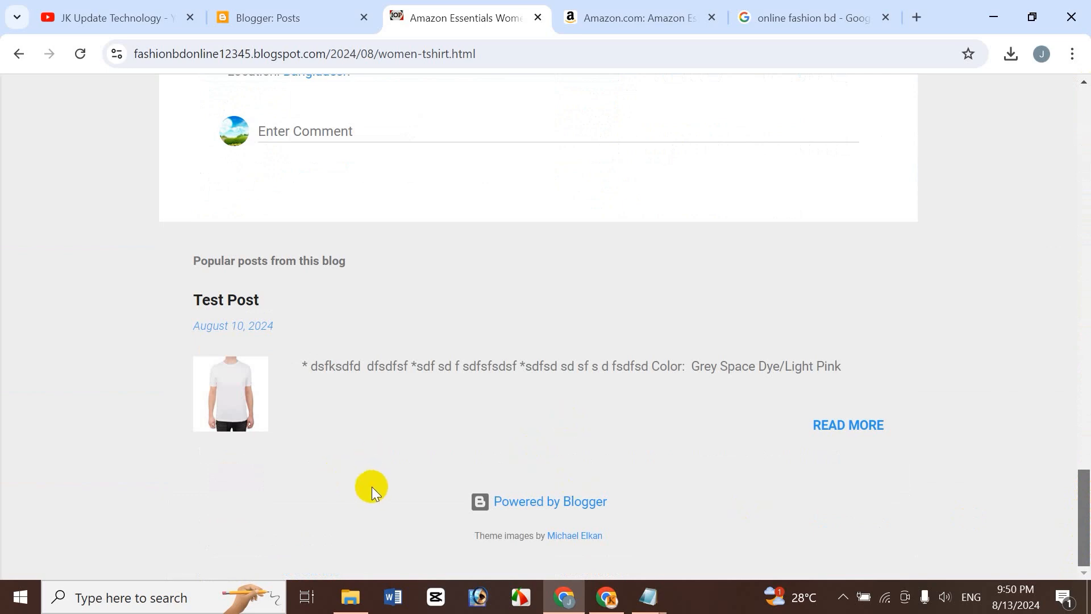
left_click_drag(1085, 508, 1080, 288)
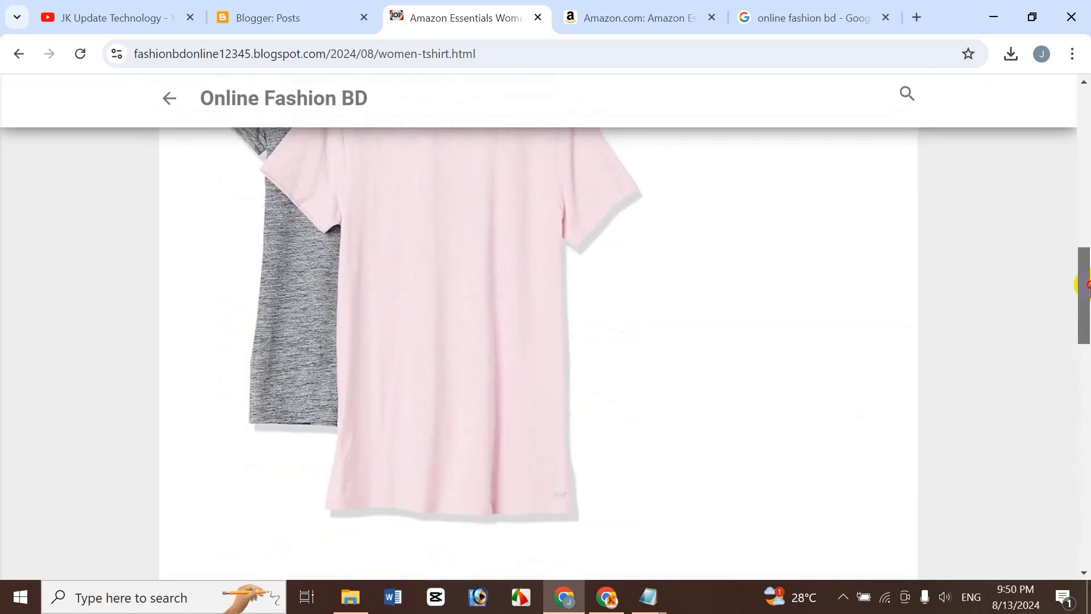
left_click(241, 11)
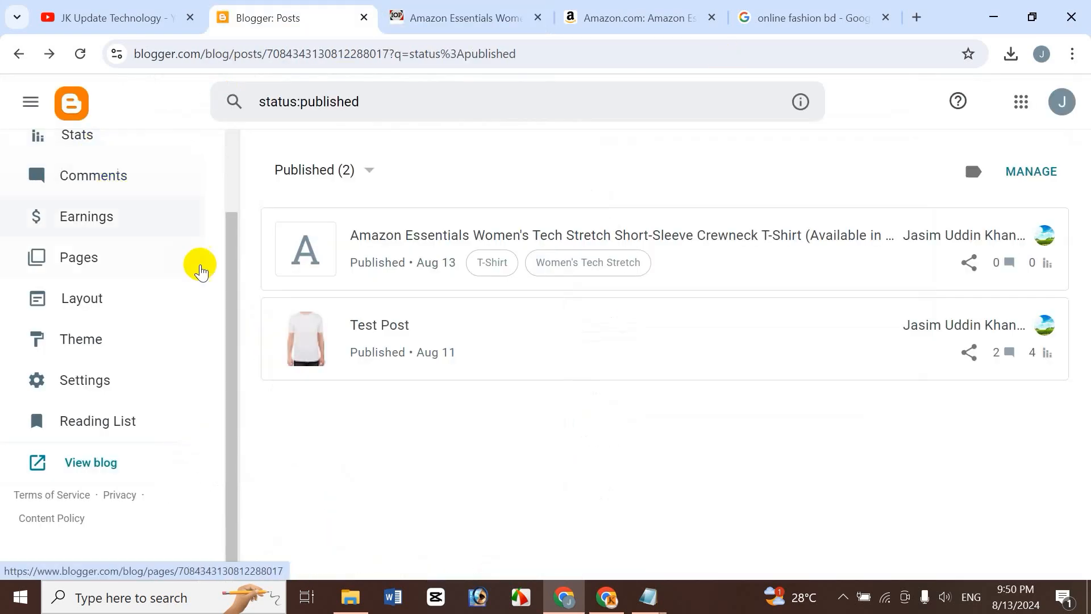
left_click(232, 193)
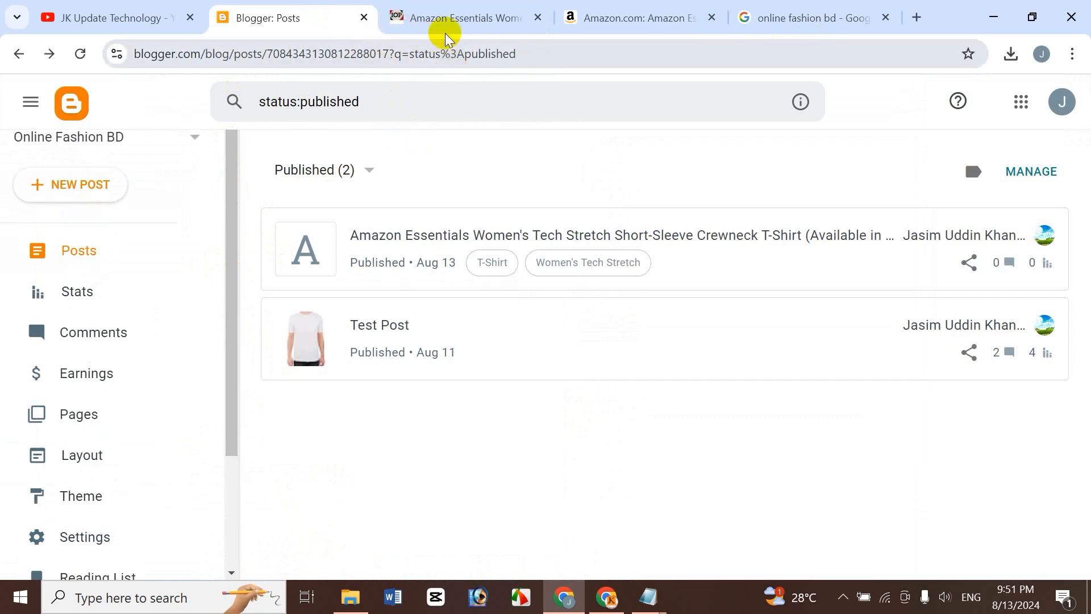
left_click(438, 7)
left_click_drag(1086, 307, 1086, 158)
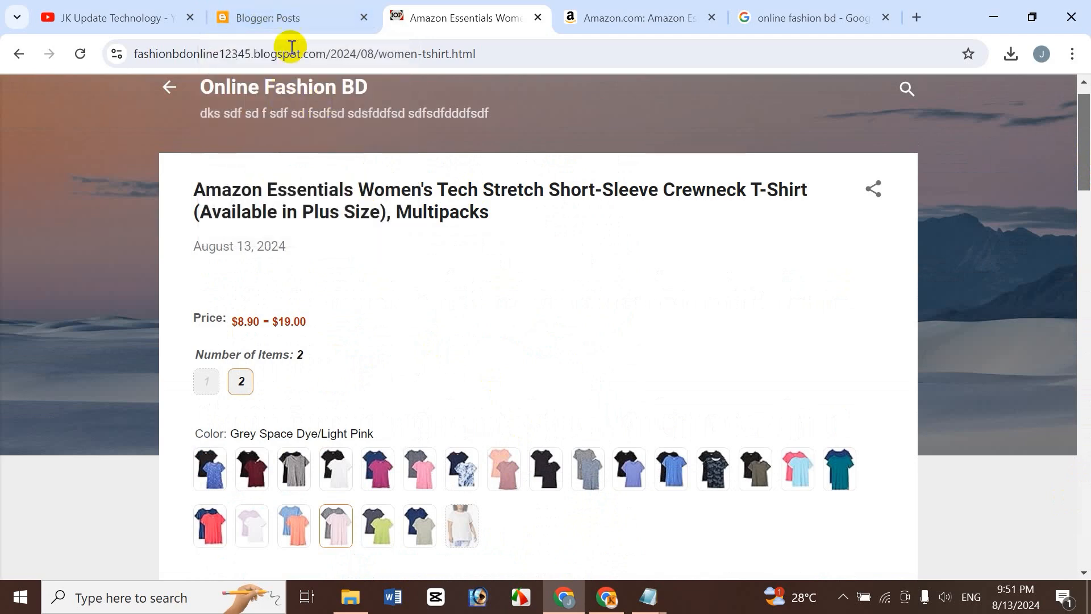
left_click(282, 18)
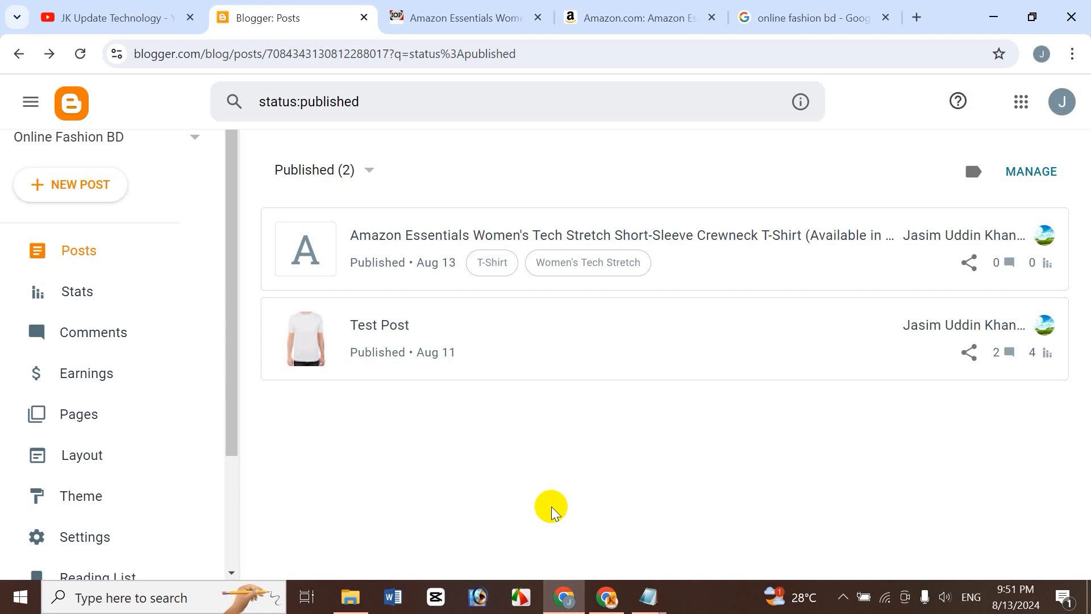
left_click(111, 17)
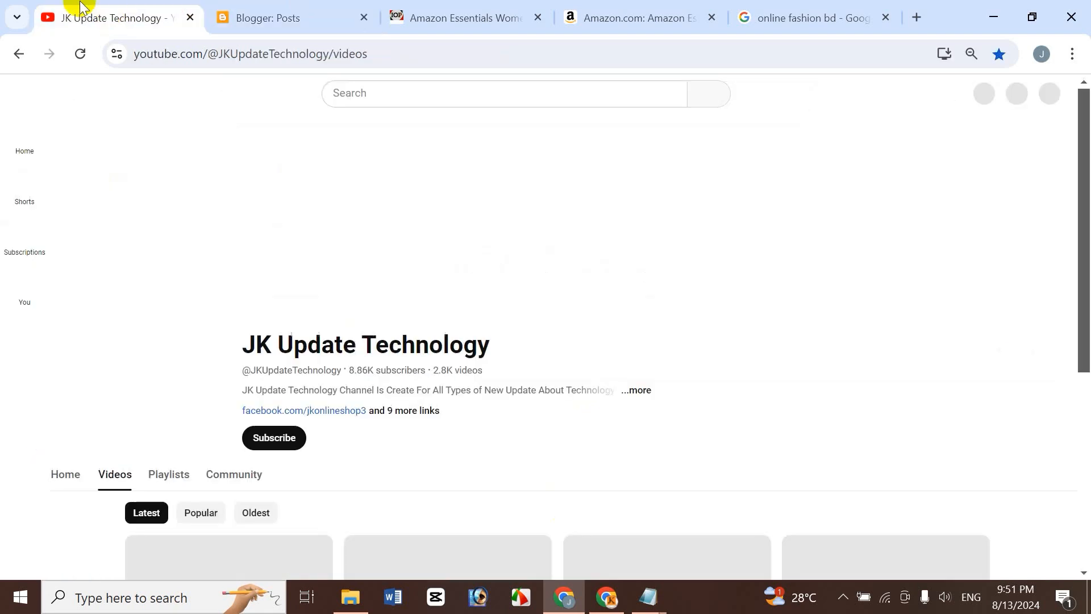